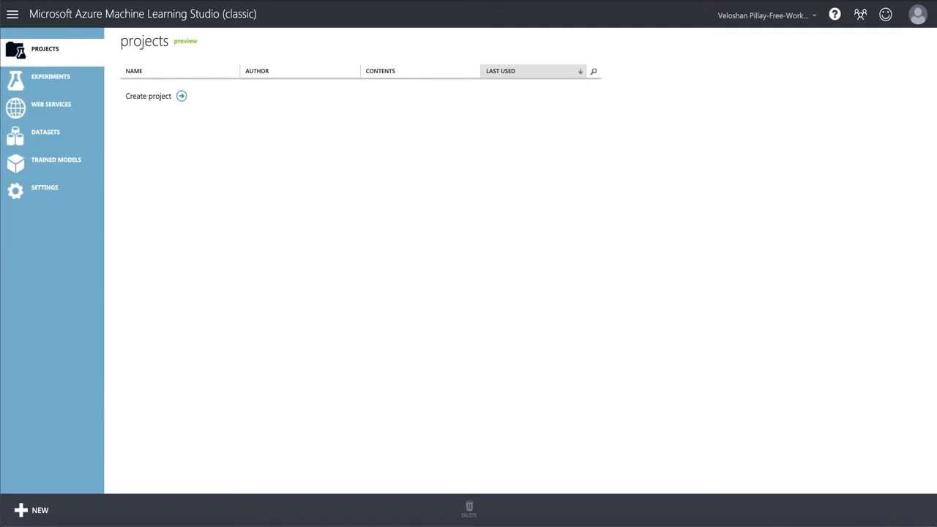
- Upload the local file LoanApproval.csv from the AzureML Data folder as a new dataset
click(46, 134)
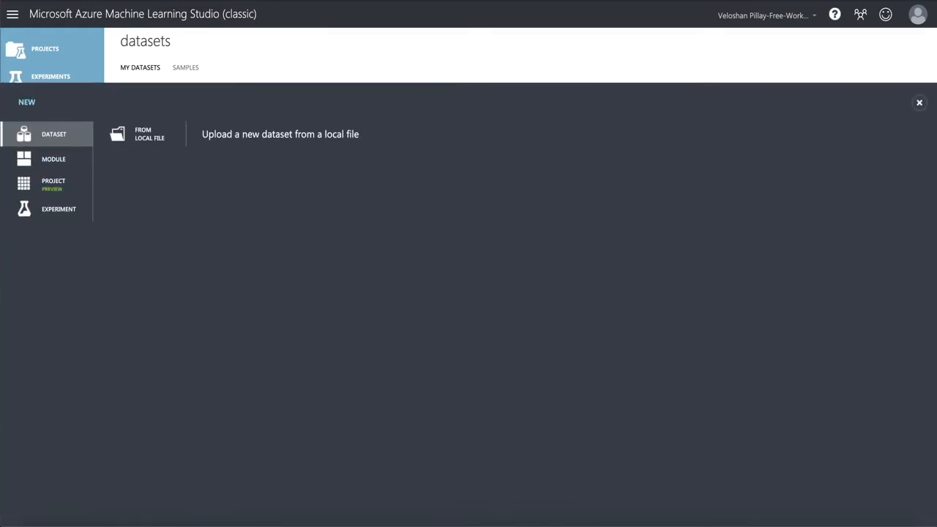
click(139, 134)
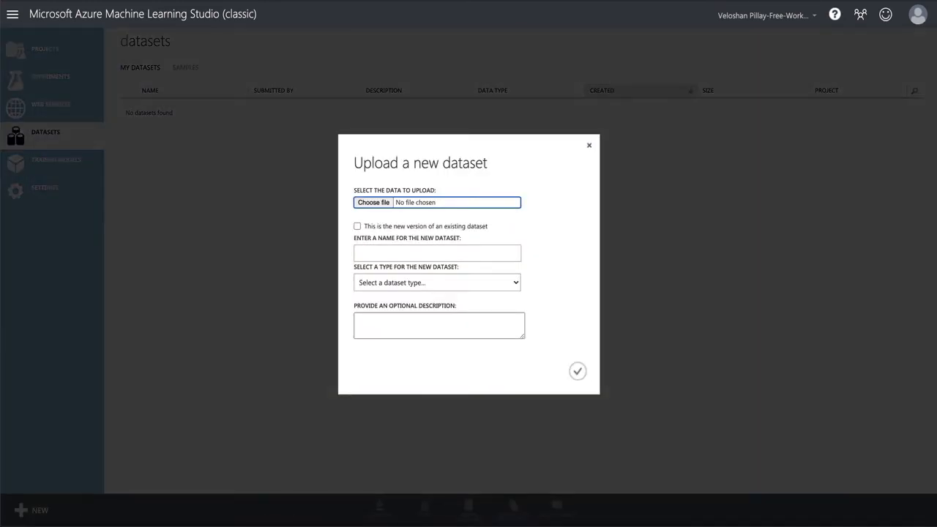
click(373, 202)
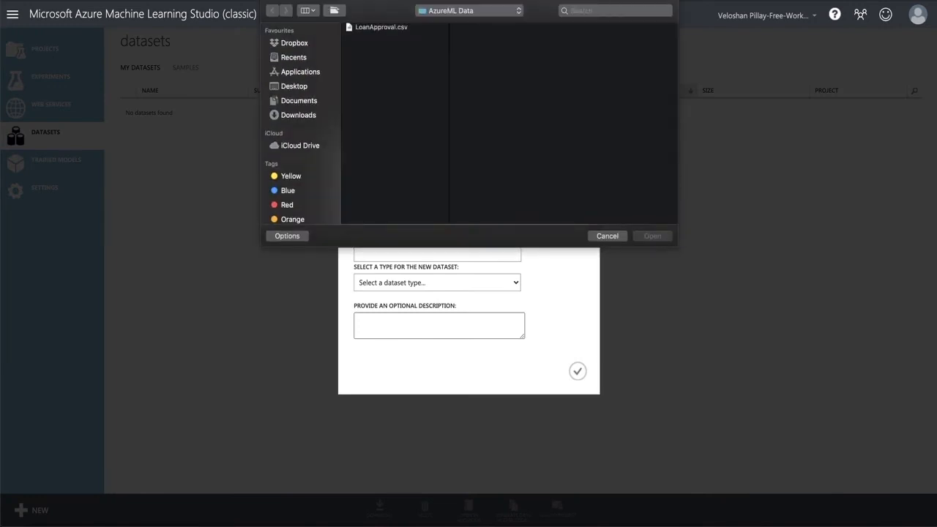
click(381, 27)
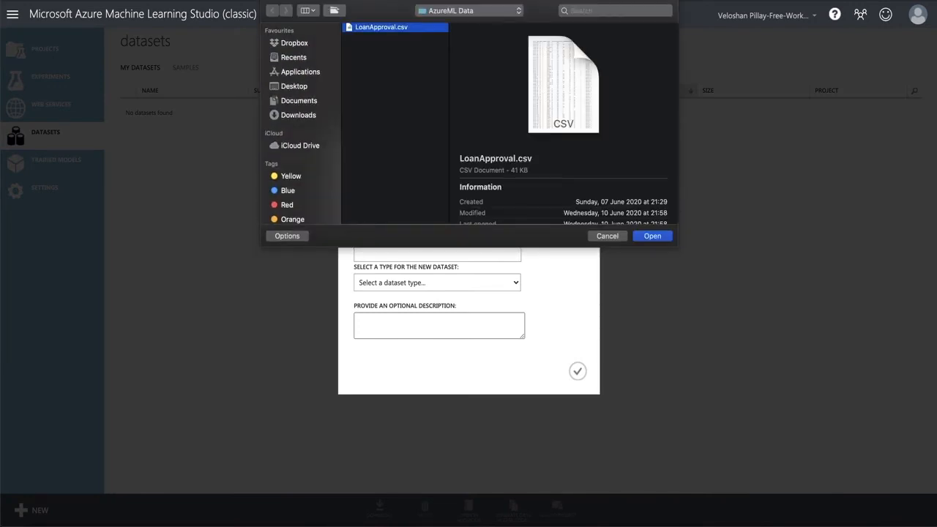
click(652, 236)
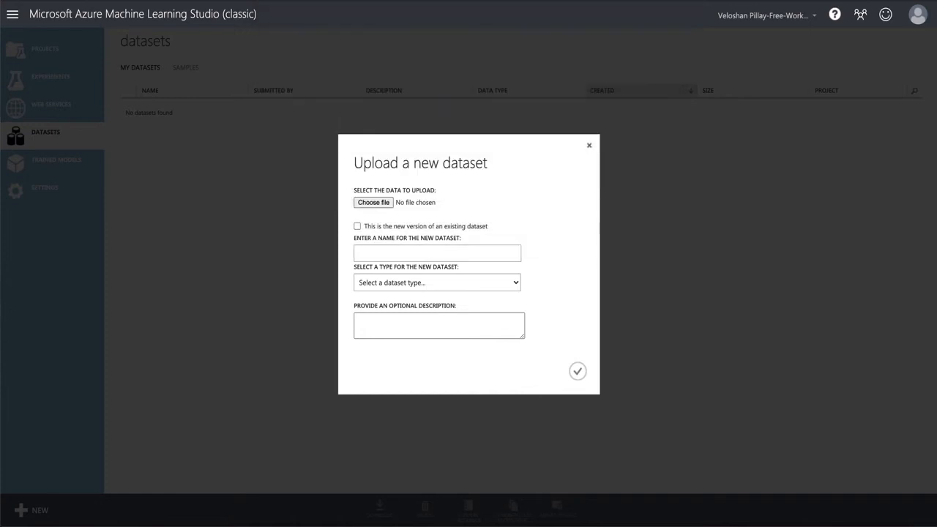
click(578, 372)
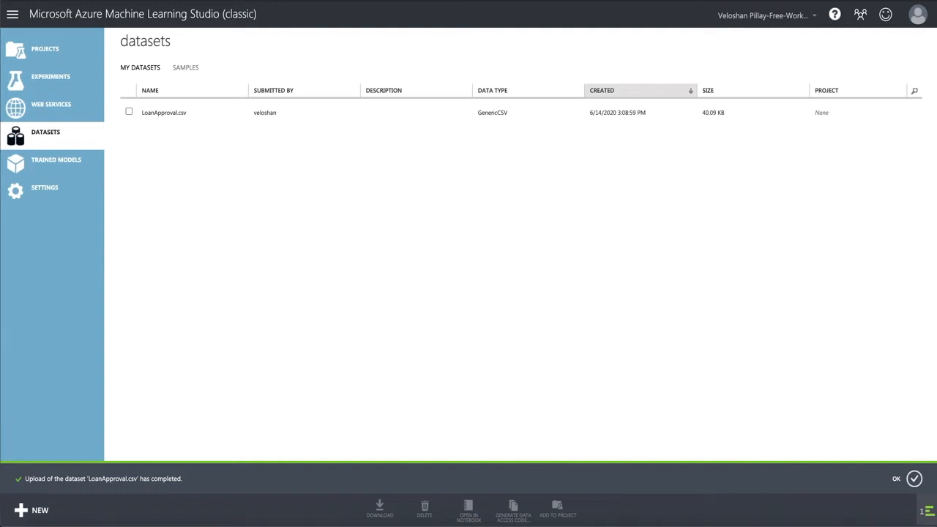
- Create a blank experiment and name it Loan ML Model
click(50, 76)
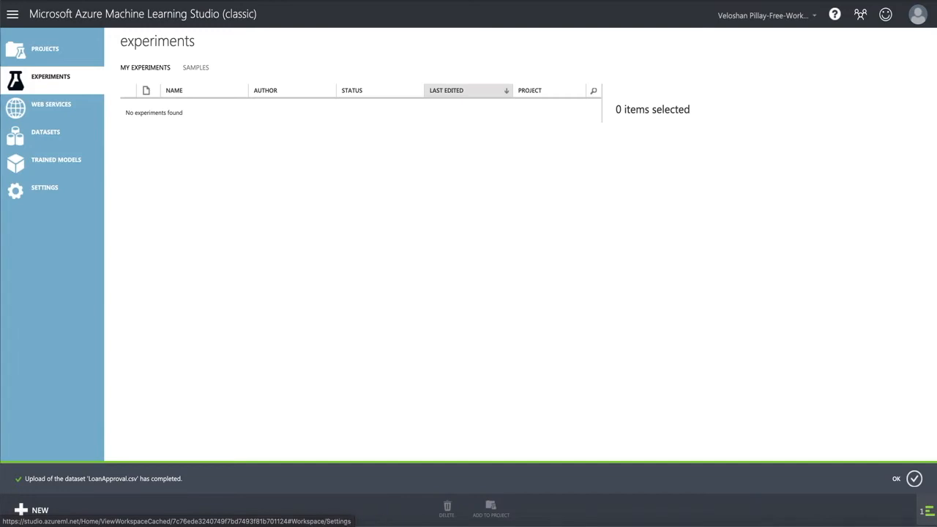
click(31, 510)
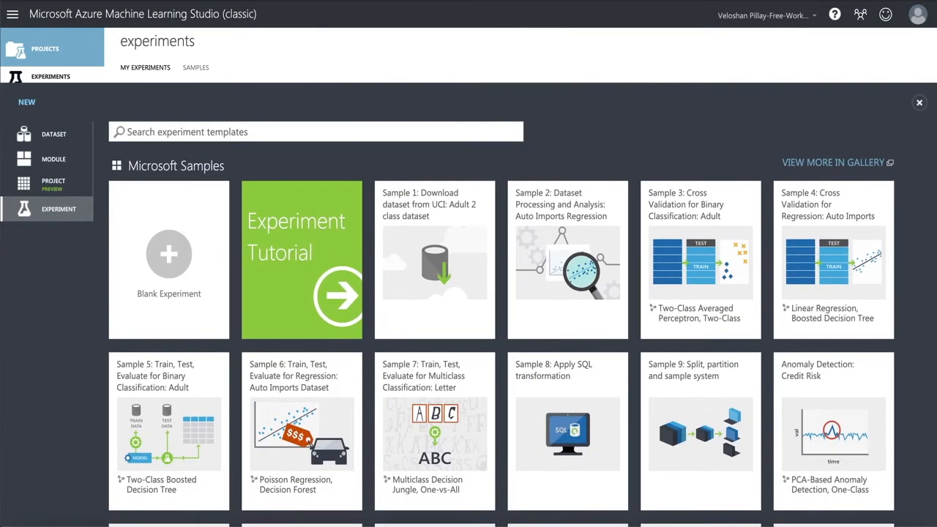
click(169, 255)
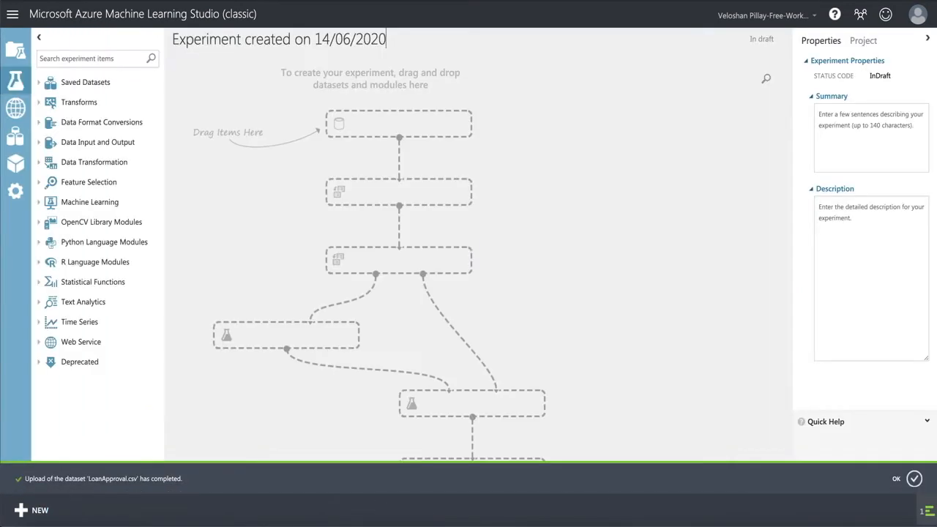
drag(387, 40, 172, 39)
text(Loa)
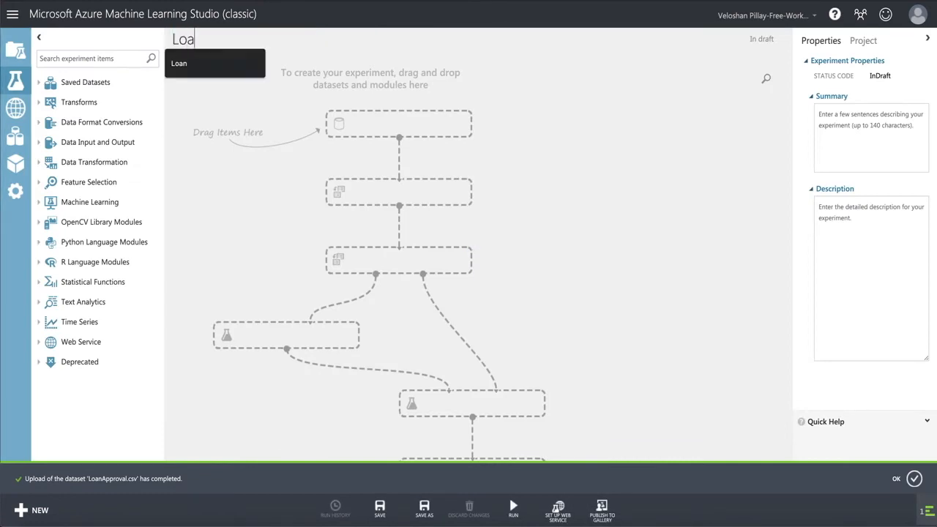
text(n ML Model)
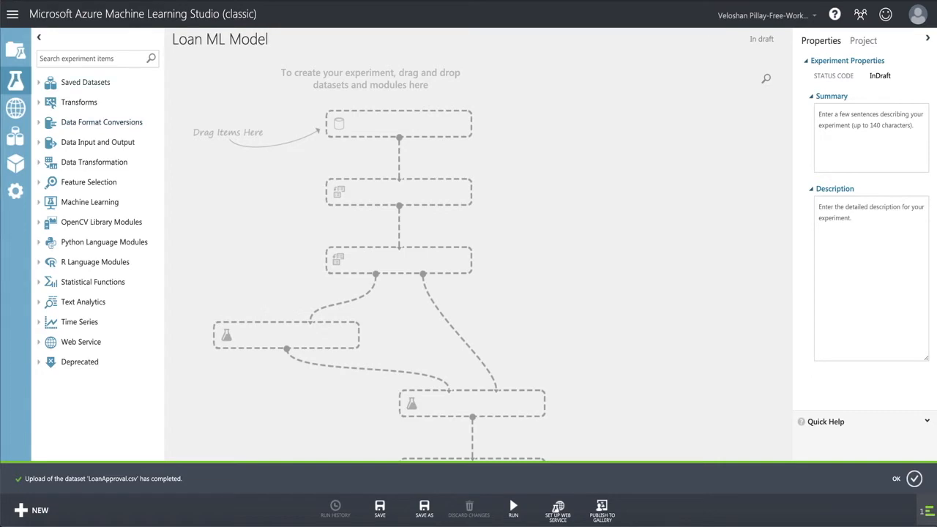
- Place the saved dataset LoanApproval.csv near the top of the experiment canvas
click(86, 82)
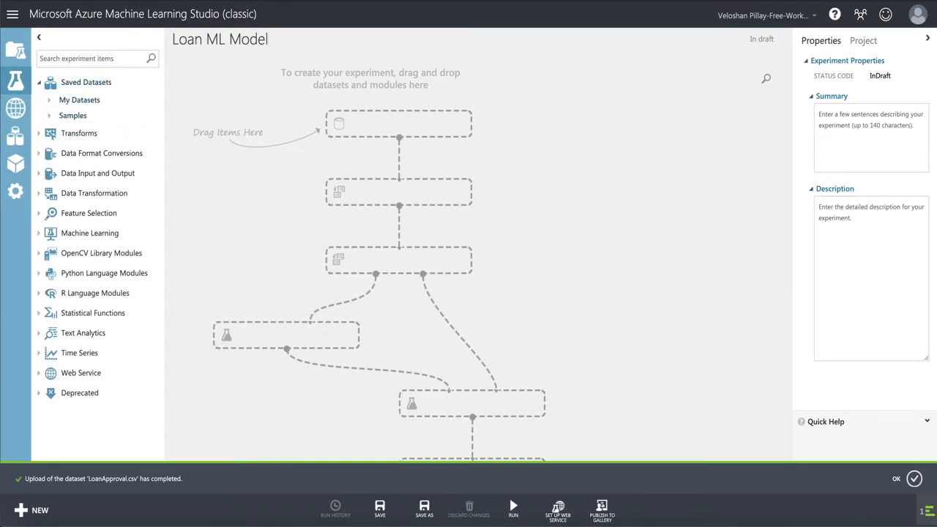
click(79, 100)
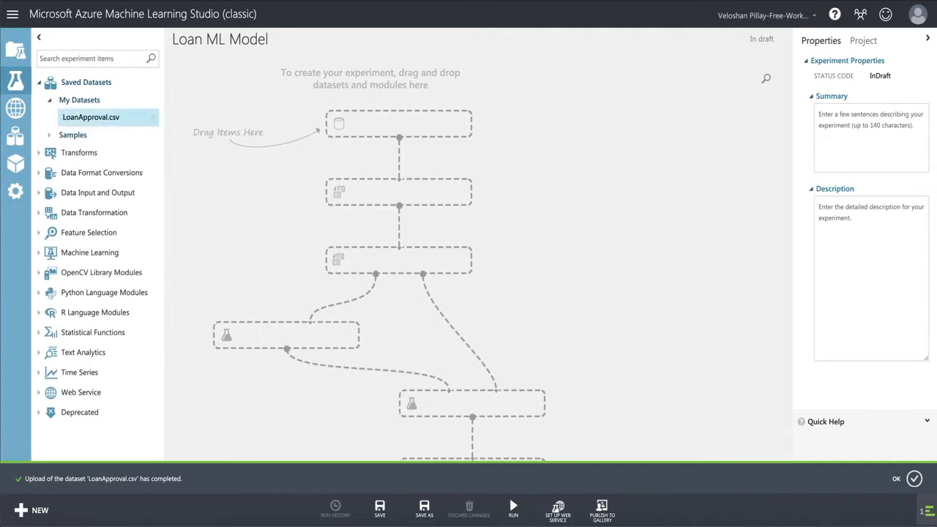
drag(91, 118, 381, 139)
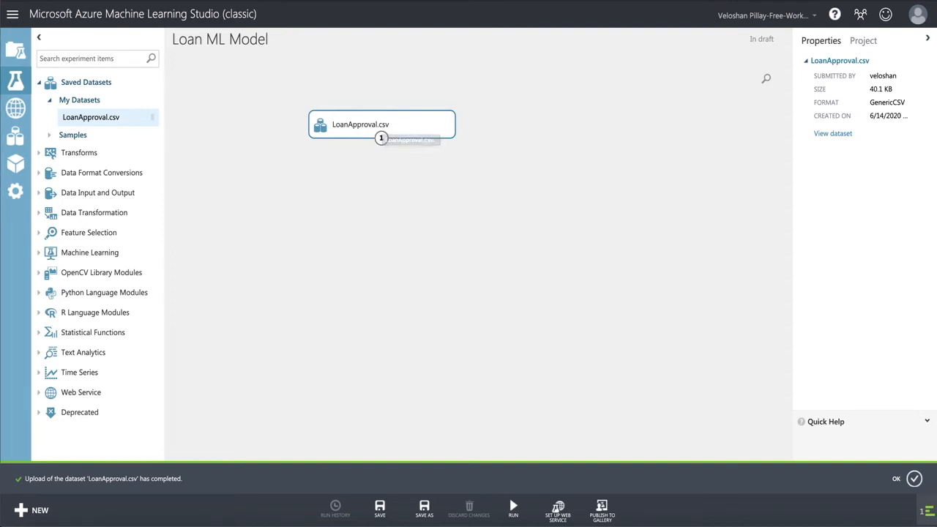
- Visualize the LoanApproval.csv dataset and look over its columns, including Gender, Dependents, Education and the Loan_Status outcome
right_click(381, 138)
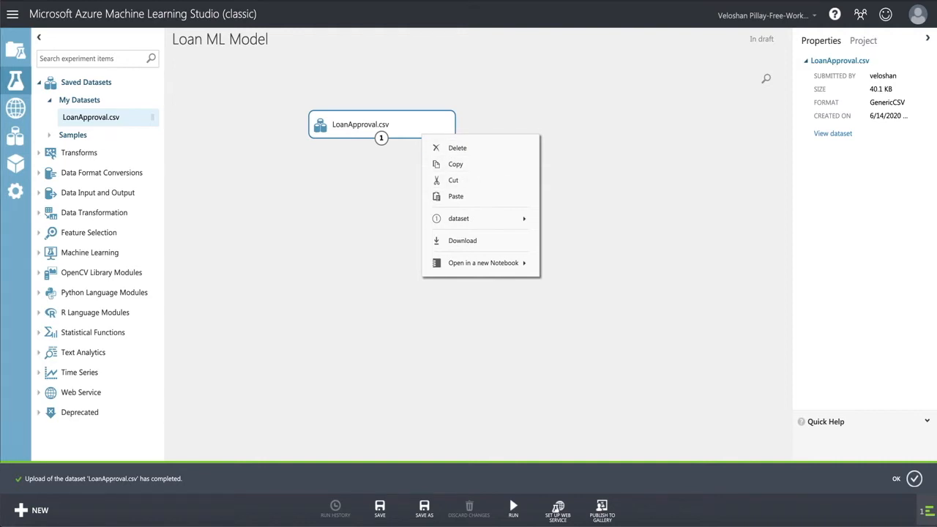
mouse_move(468, 219)
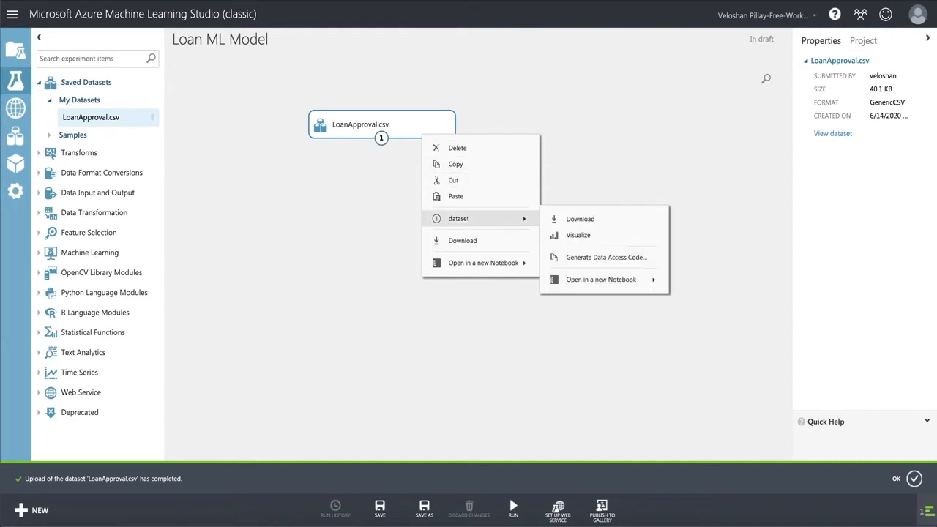
click(578, 235)
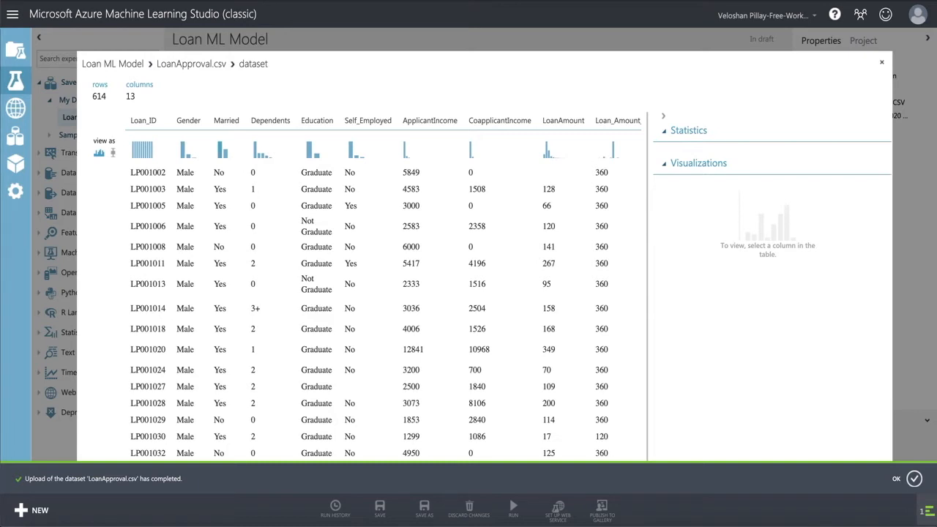
click(188, 121)
click(270, 120)
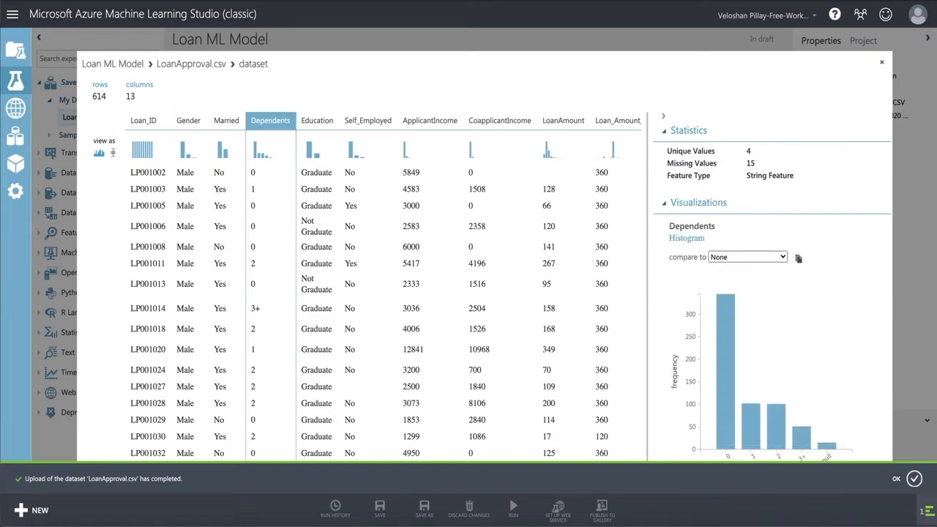
click(317, 121)
scroll(358, 286, right, 3)
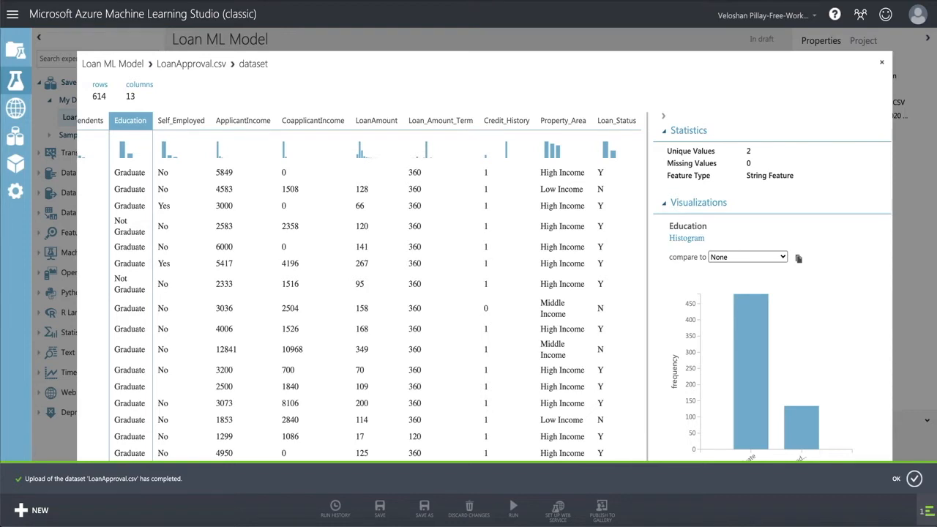
click(616, 121)
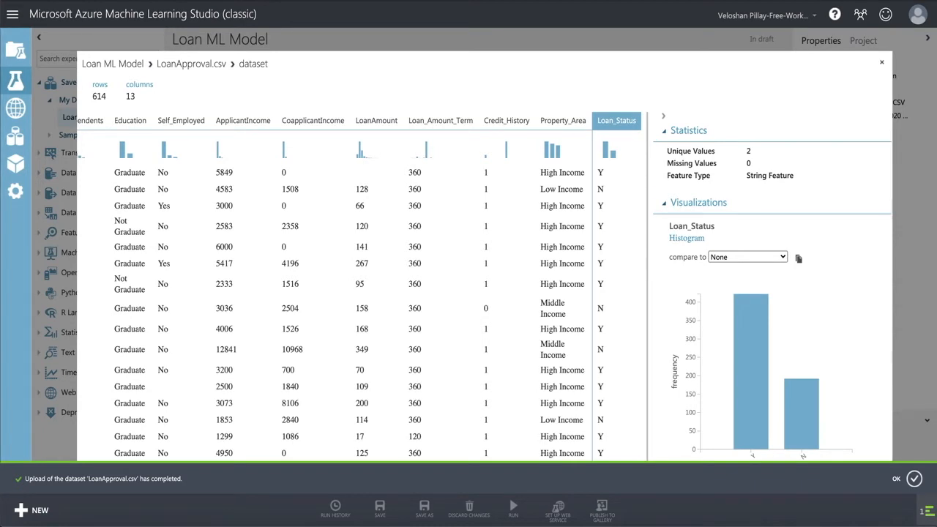
scroll(363, 287, left, 3)
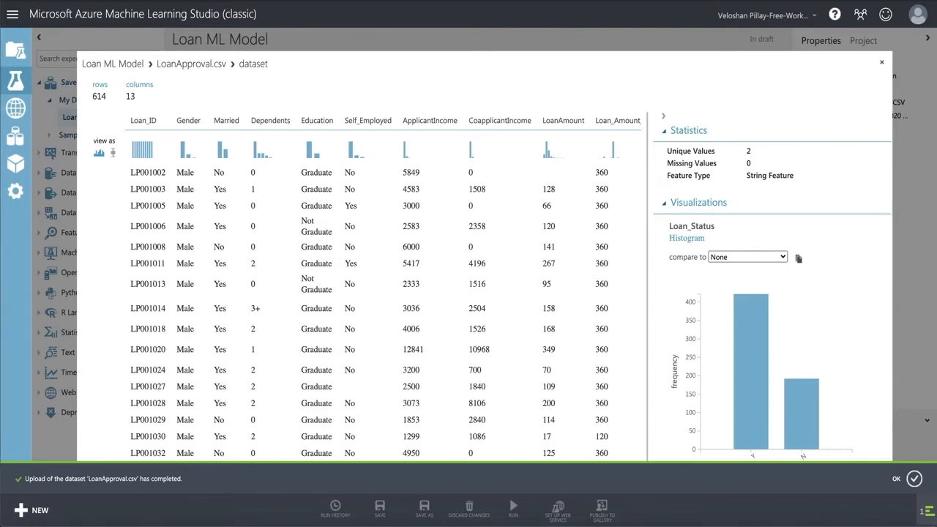
- Examine the Gender column's missing values and its histogram in the dataset visualization
click(188, 121)
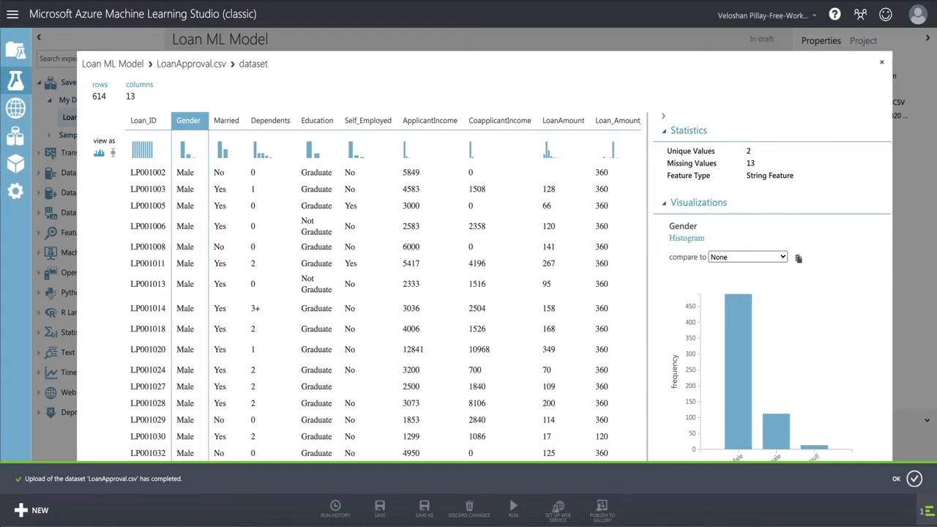
drag(756, 163, 688, 163)
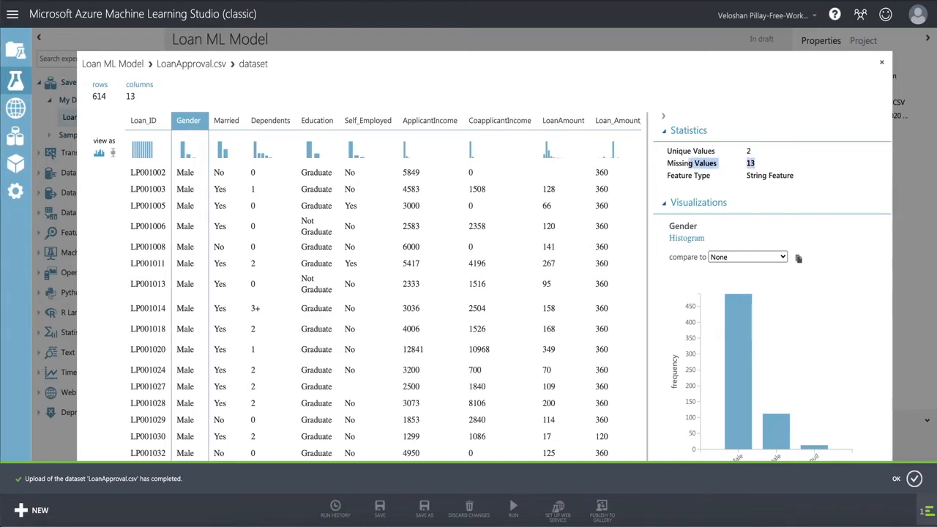
scroll(772, 292, down, 1)
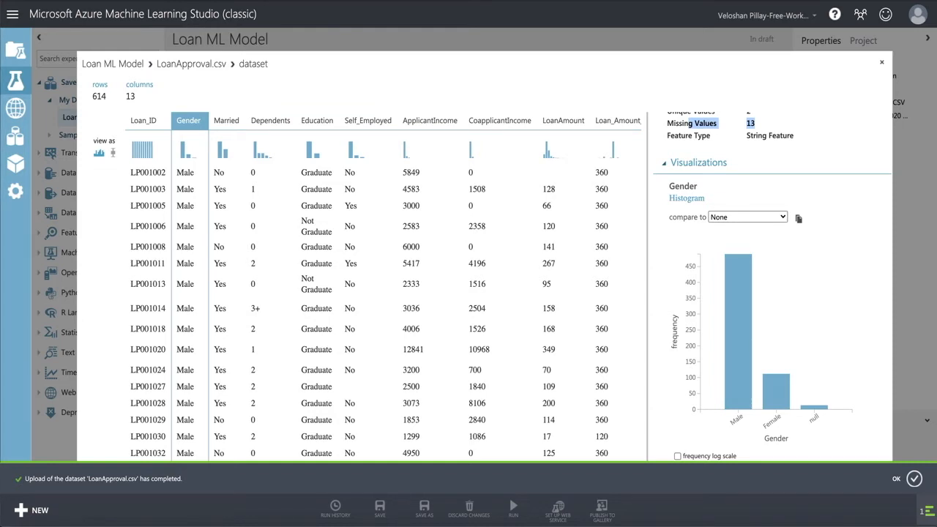
scroll(773, 286, up, 1)
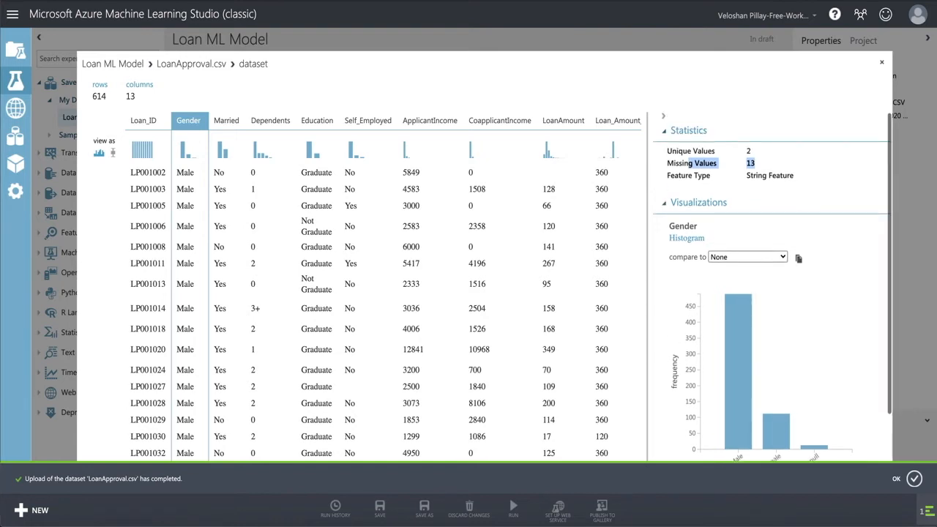
- Check the statistics and missing values of each column from Married through LoanAmount
click(226, 121)
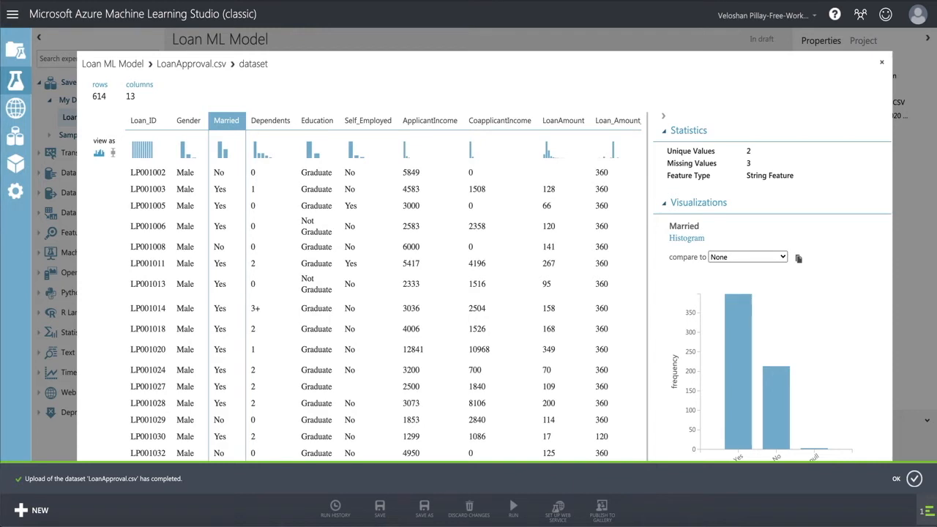
click(270, 121)
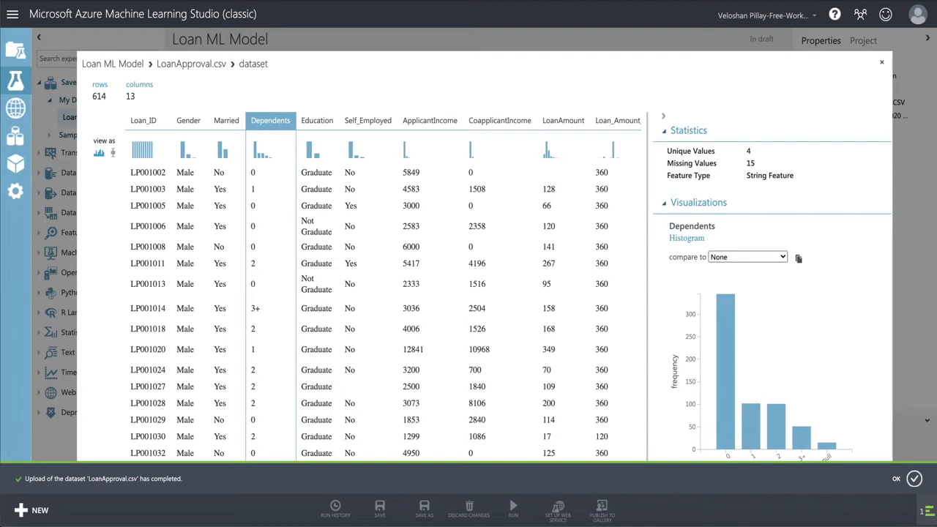
click(317, 120)
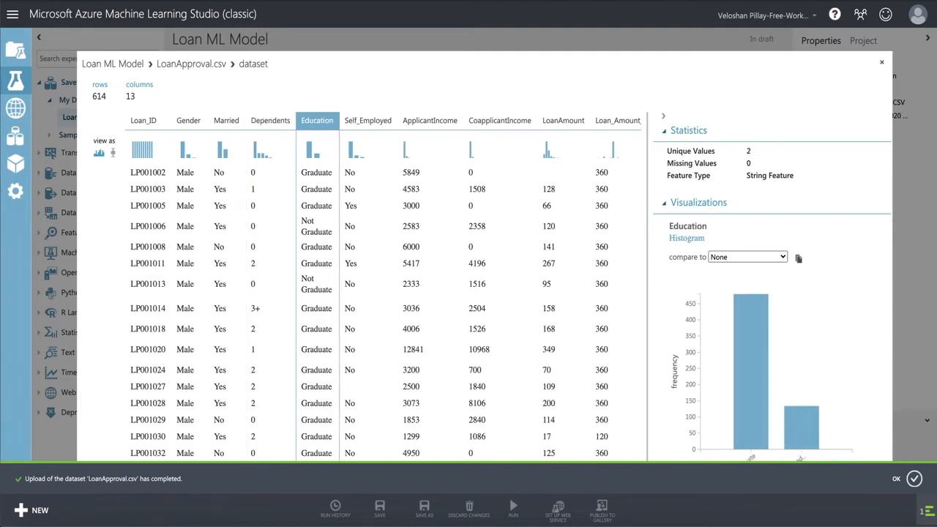
click(368, 121)
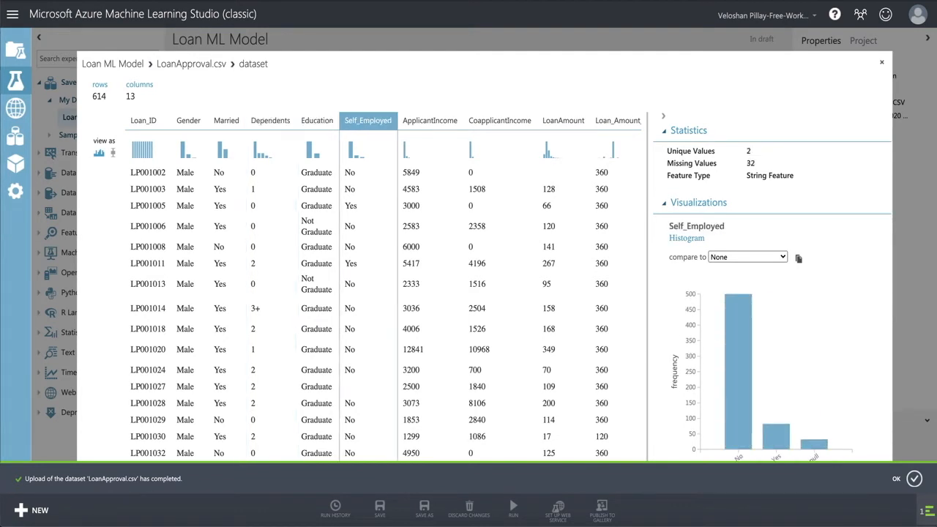
click(429, 121)
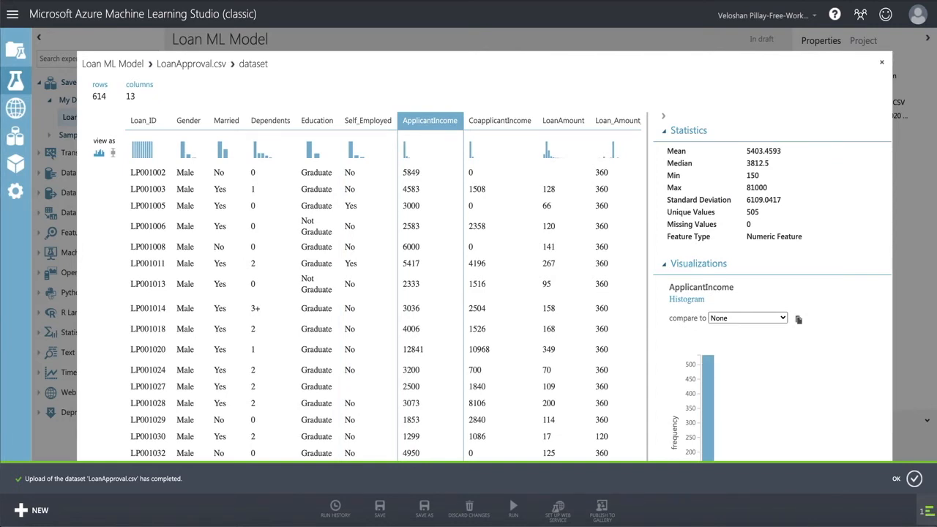
click(500, 121)
click(563, 121)
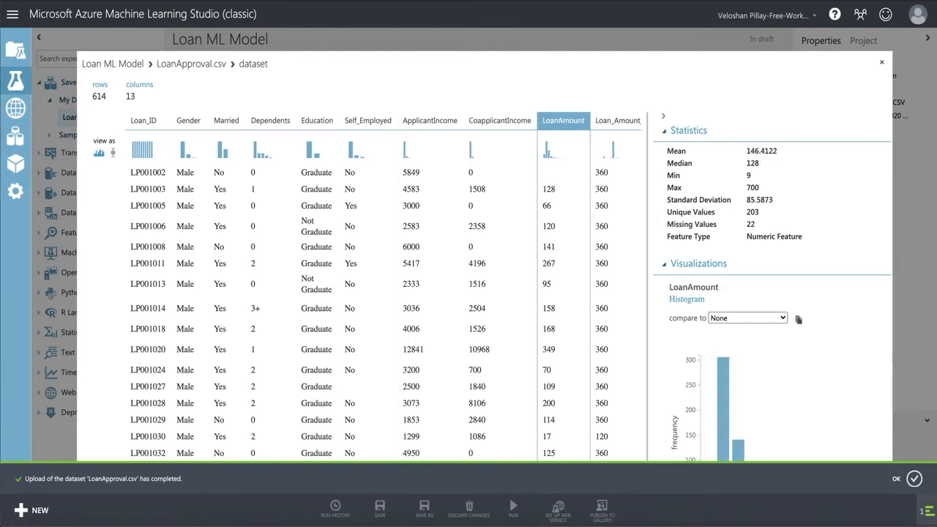
- Check the statistics and missing values of the Loan_Amount_Term, Credit_History and Property_Area columns
scroll(564, 121, right, 2)
scroll(484, 121, right, 1)
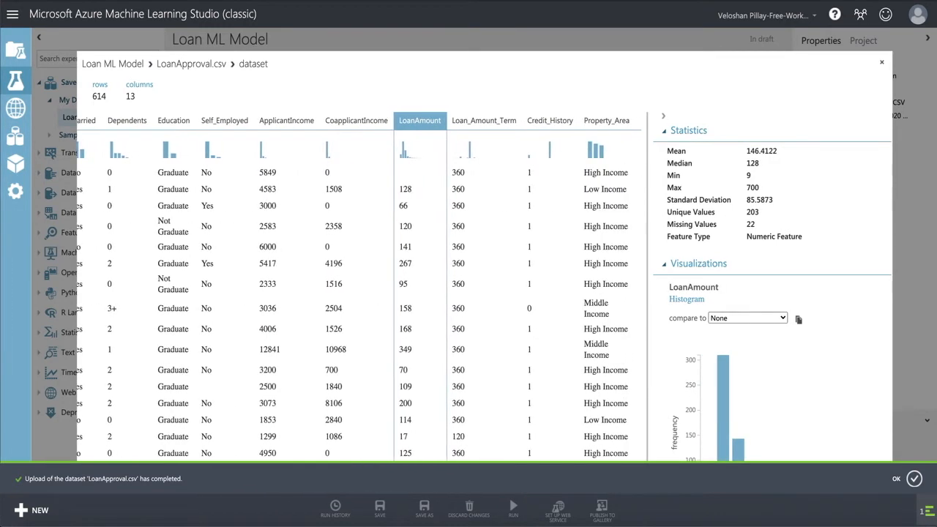
click(484, 120)
double_click(751, 225)
click(550, 121)
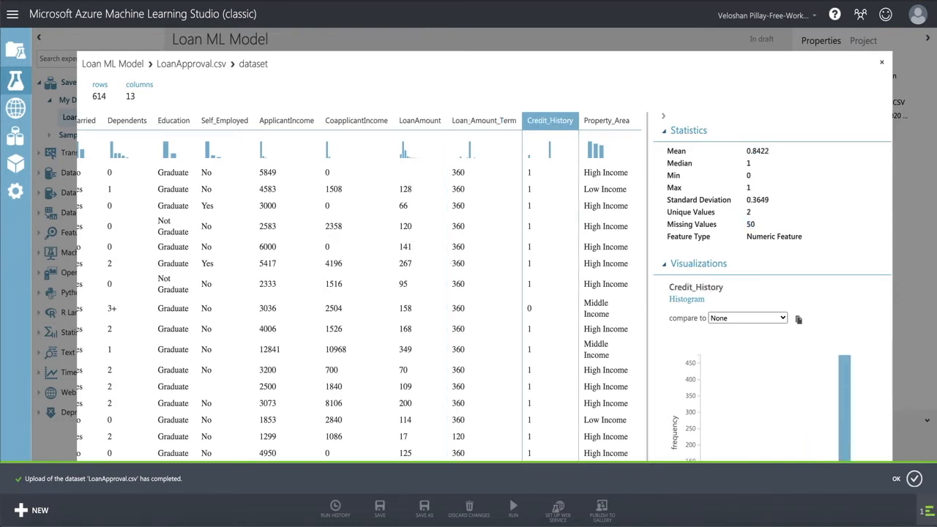
click(606, 121)
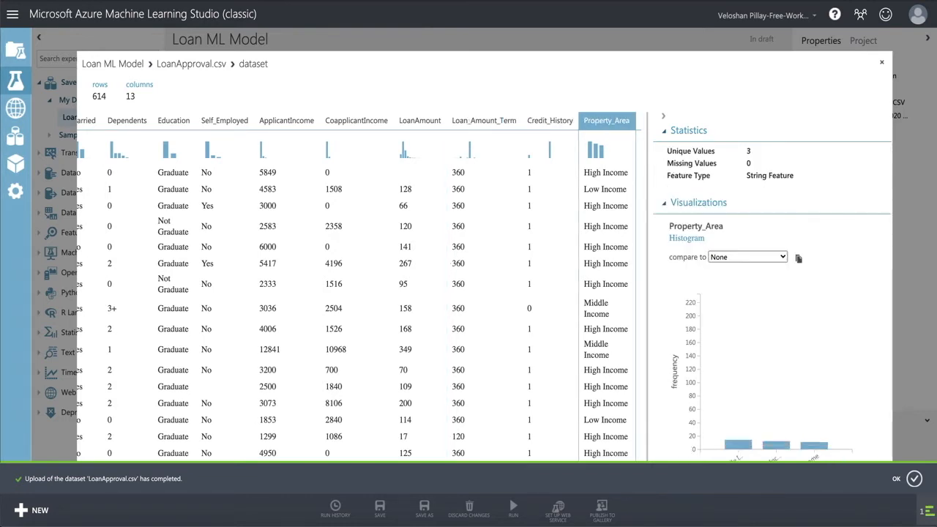
scroll(606, 121, right, 1)
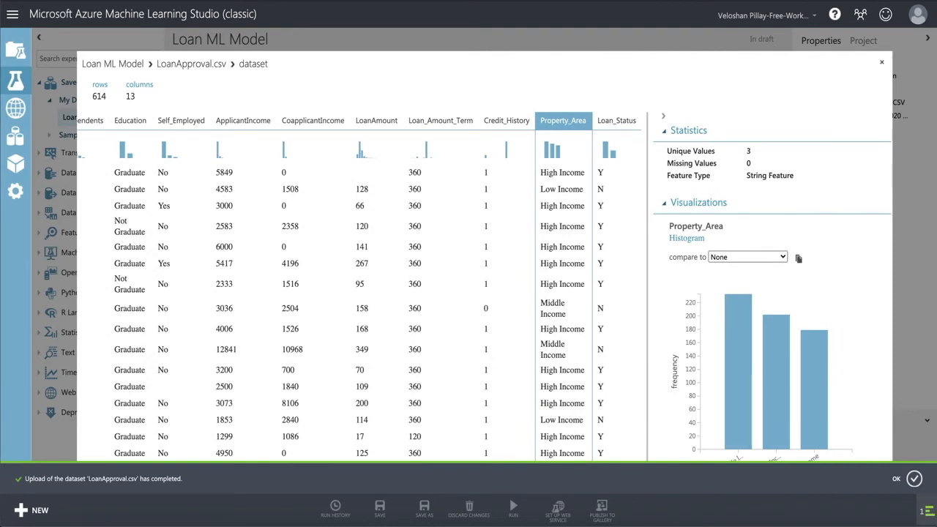
- Check the statistics and missing values of the Loan_Status and Credit_History columns, and close the dataset visualization
click(616, 121)
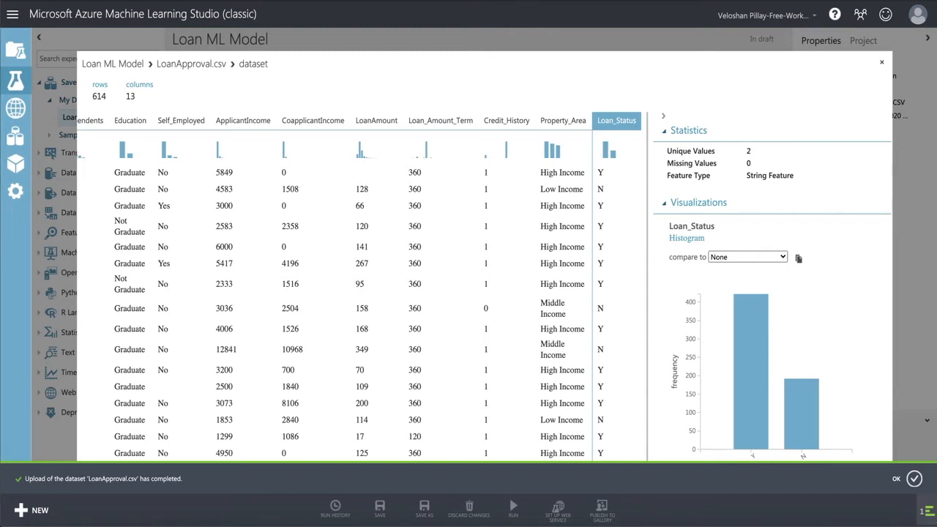
click(506, 121)
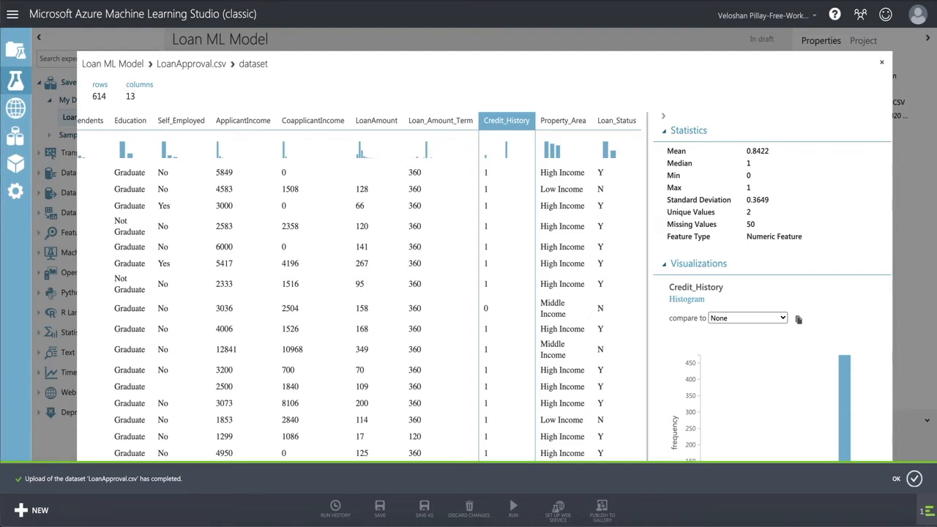
key(Escape)
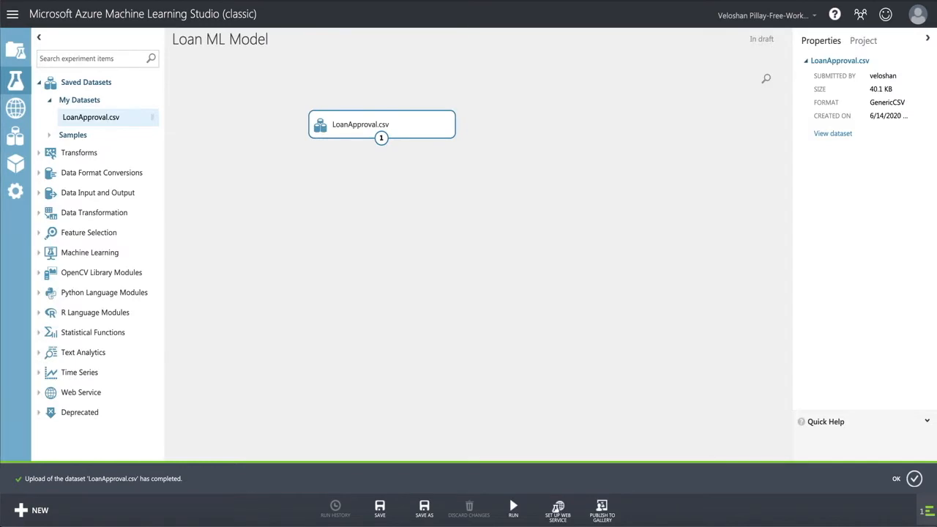
- Add a Clean Missing Data module below the dataset and connect the LoanApproval.csv output to its input
text(clean missi)
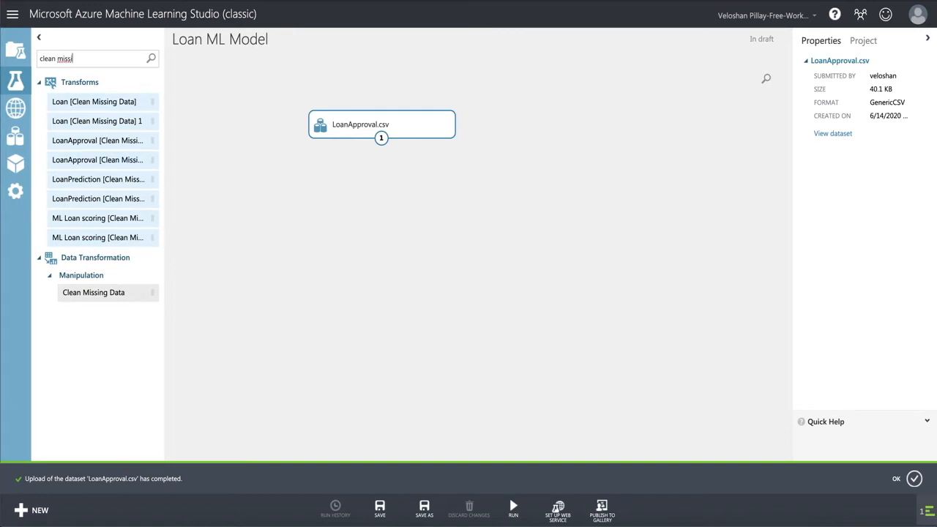
drag(94, 292, 373, 194)
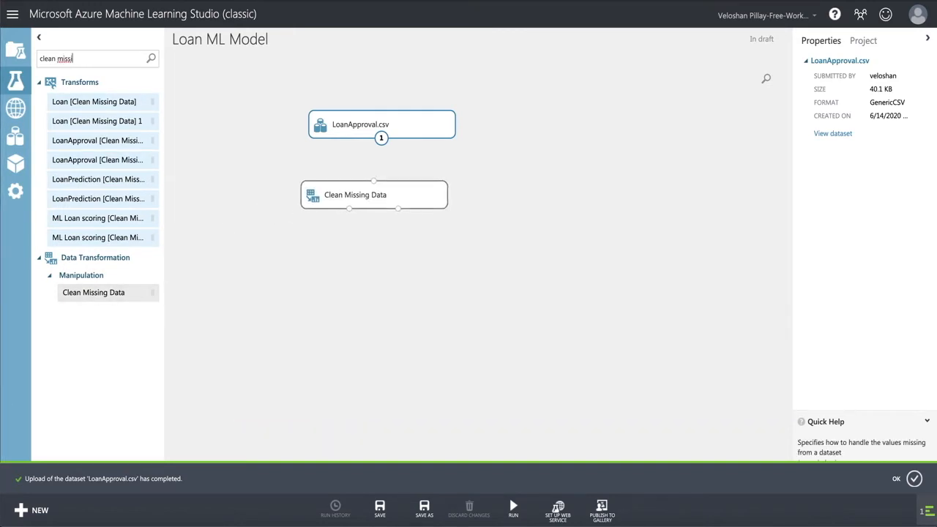
drag(381, 137, 374, 181)
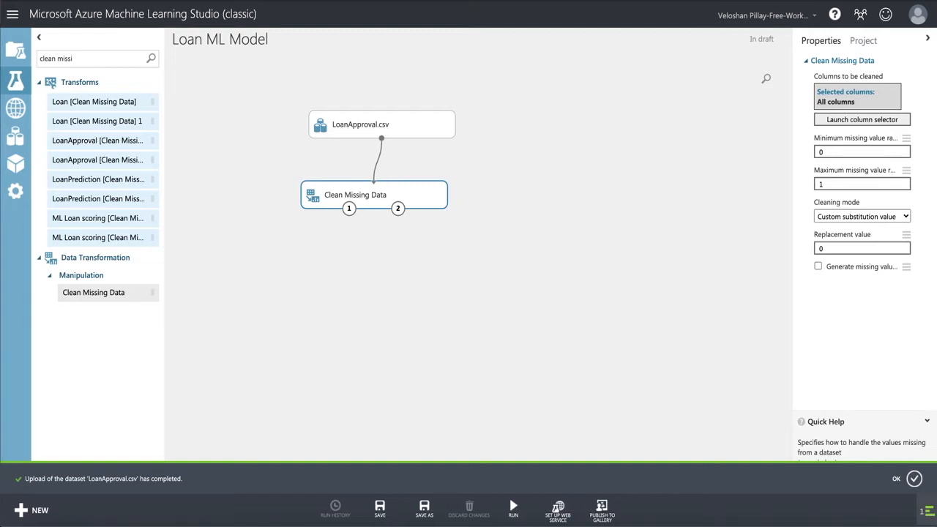
- Limit the columns to be cleaned to Gender, Married, Dependents, Self_Employed and Credit_History, selecting them by name
click(862, 119)
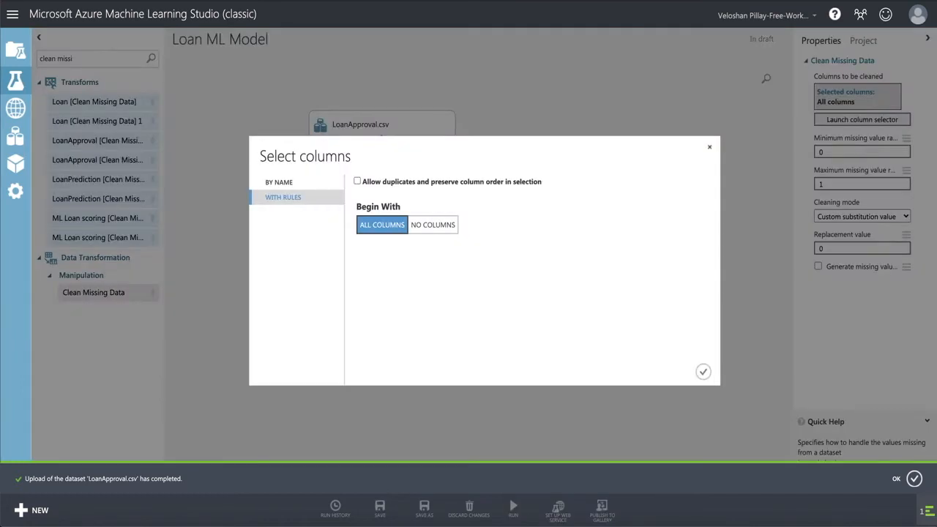
click(279, 182)
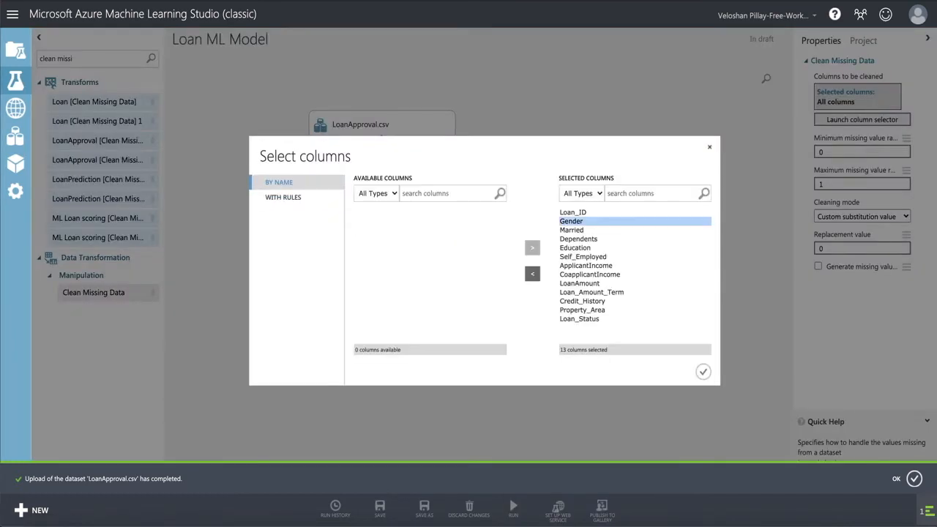
key(ctrl+a)
click(532, 274)
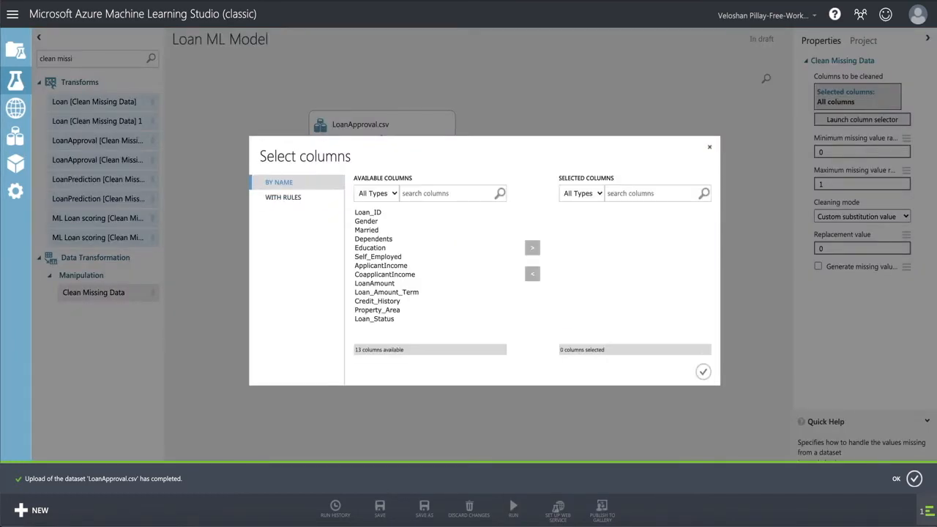
click(366, 221)
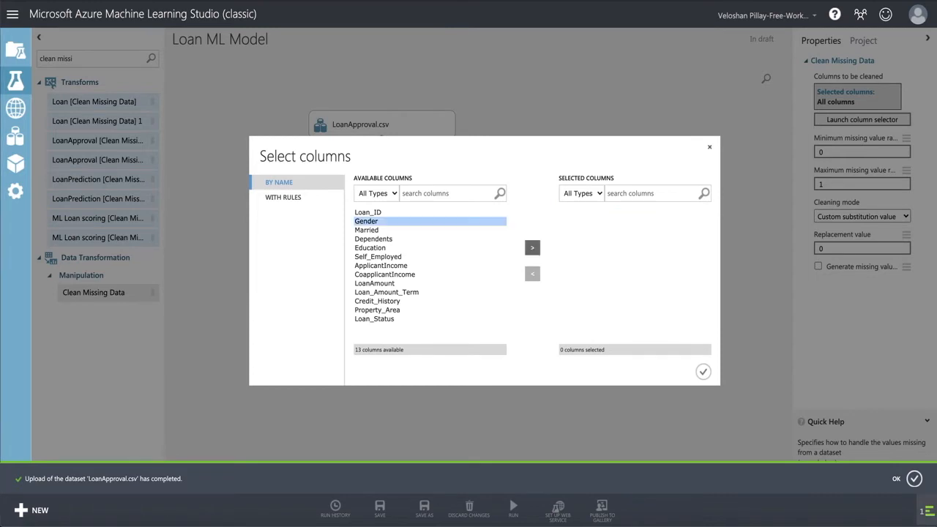
ctrl+click(367, 230)
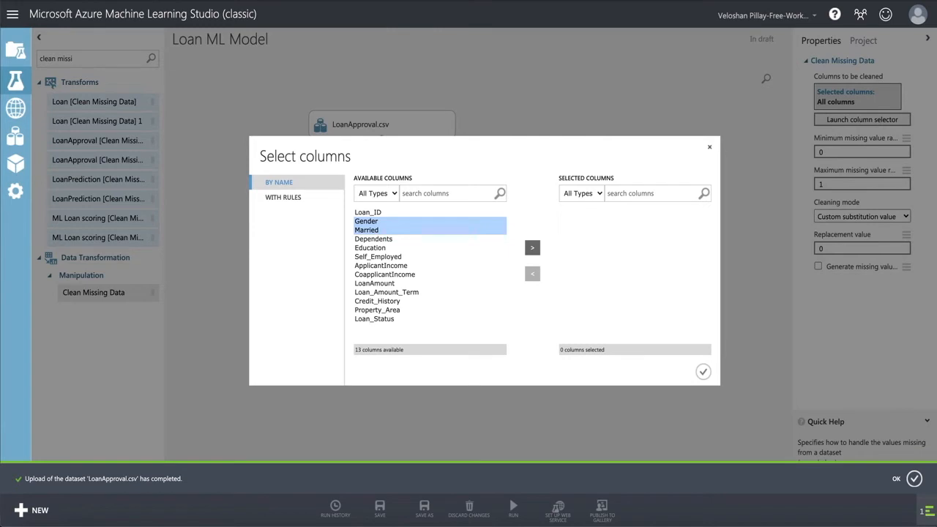
ctrl+click(373, 238)
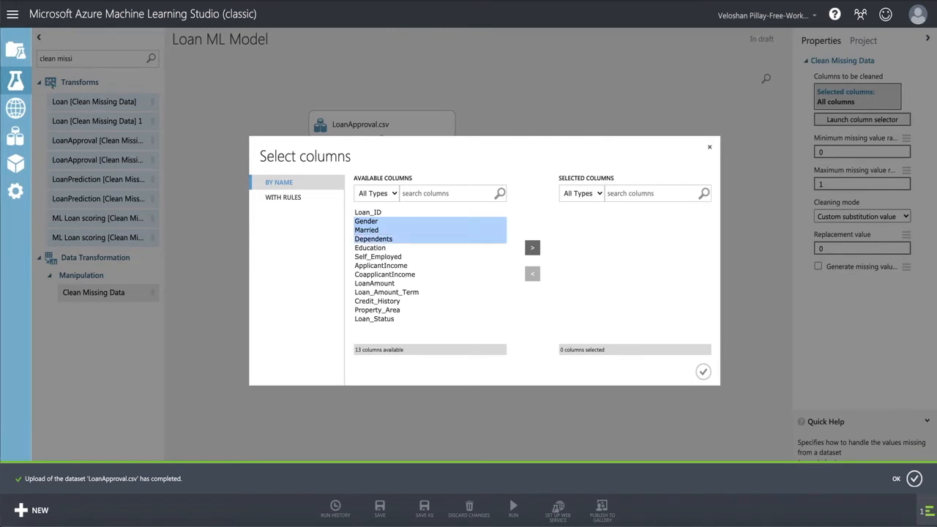
ctrl+click(378, 256)
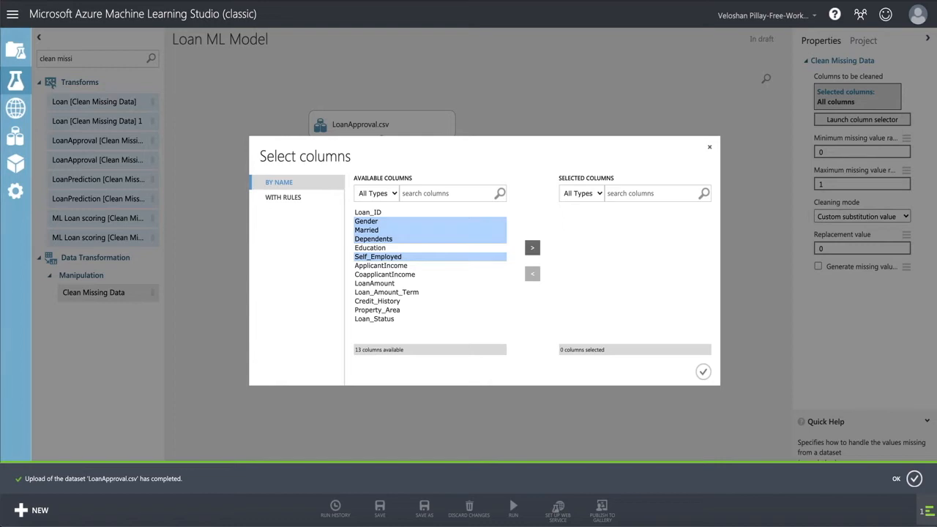
ctrl+click(378, 301)
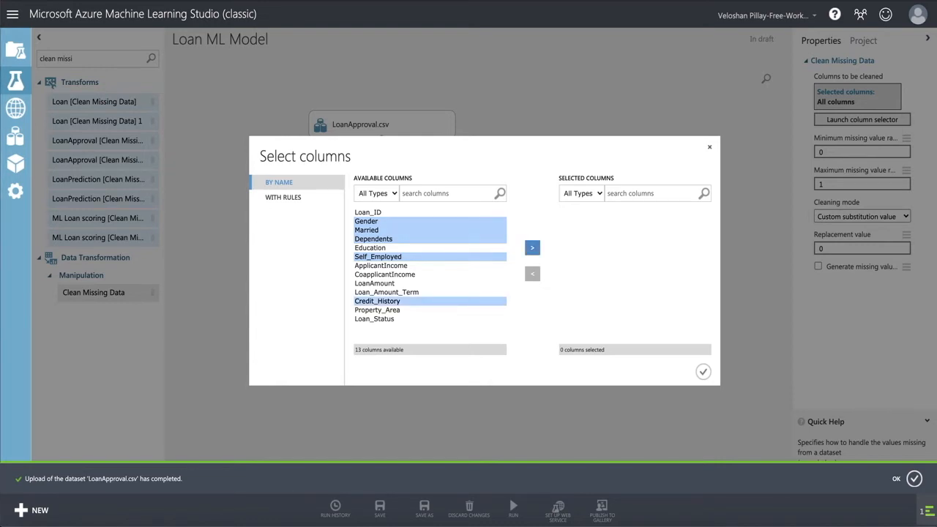
click(532, 247)
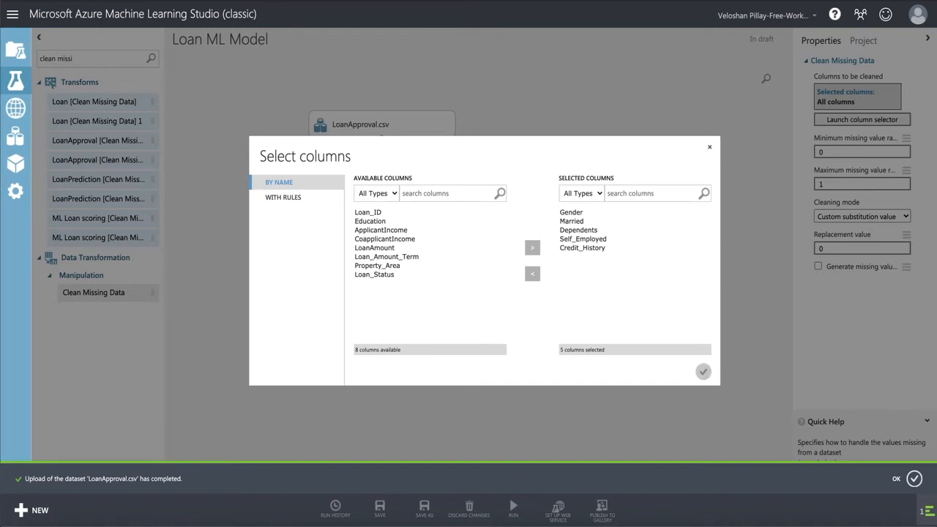
click(703, 371)
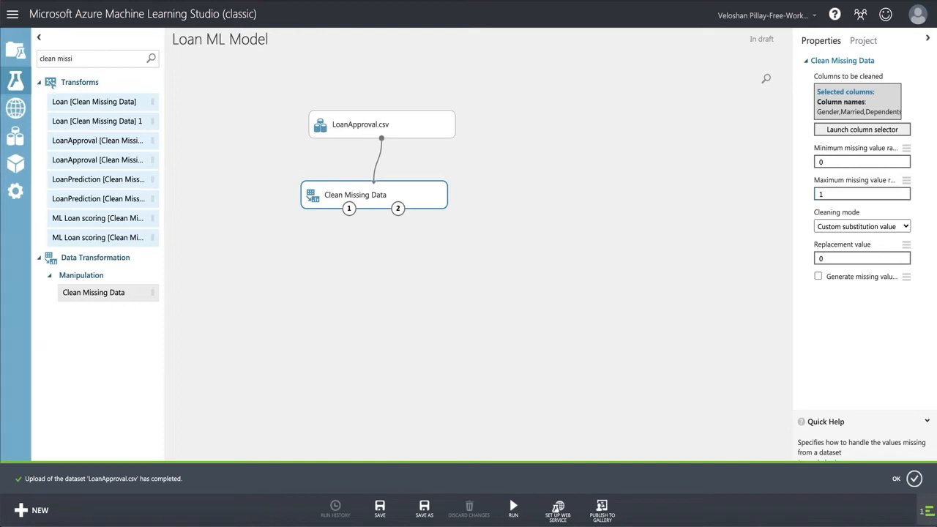
- Set the module's cleaning mode to Replace with mode and run the experiment
click(862, 161)
click(862, 194)
click(862, 226)
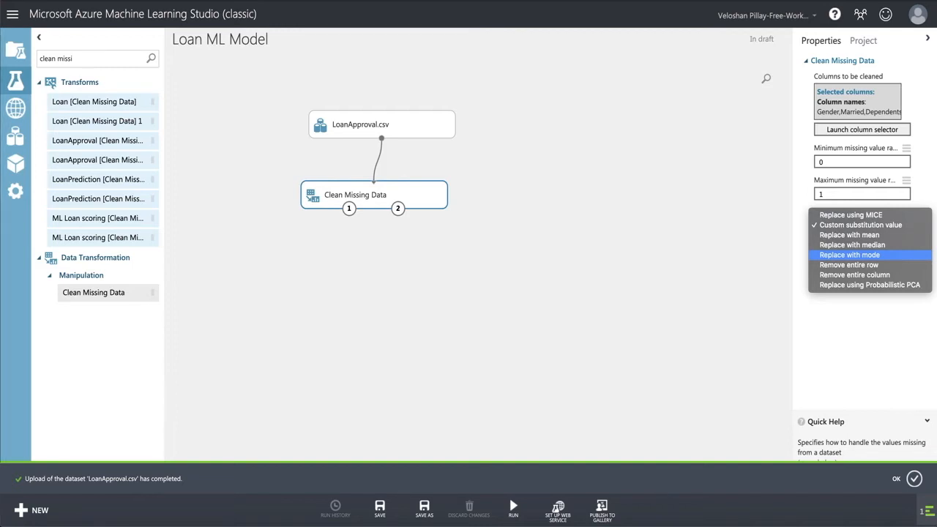
key(Return)
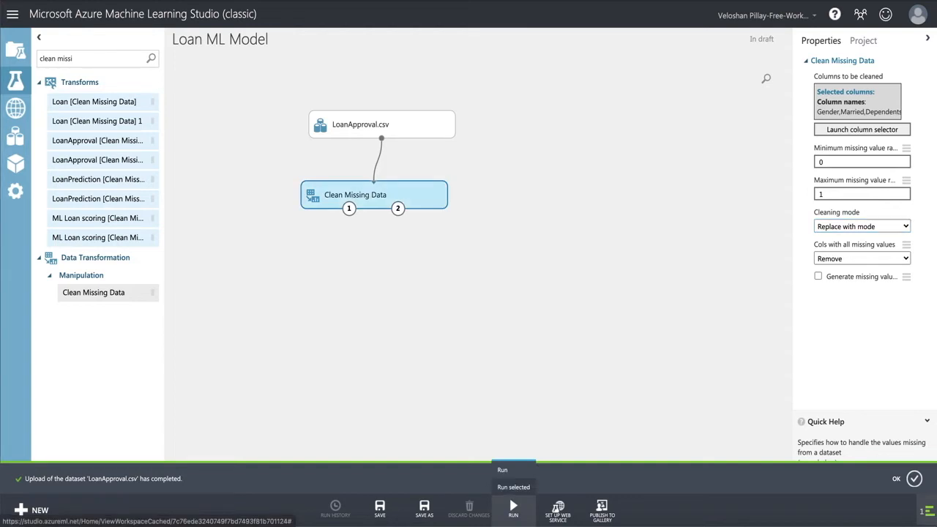
click(513, 507)
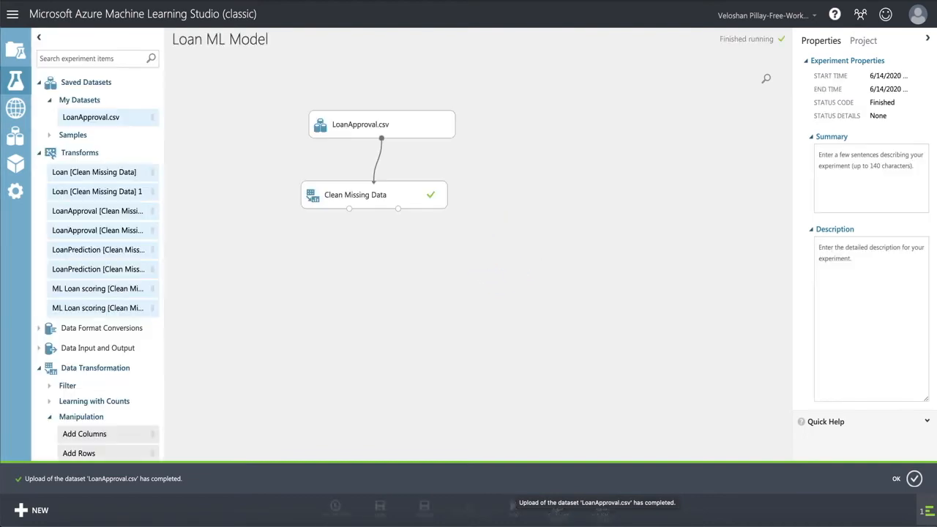
- Visualize the cleaned dataset and check the missing values of Gender, Married, Dependents, Self_Employed and Credit_History
click(430, 196)
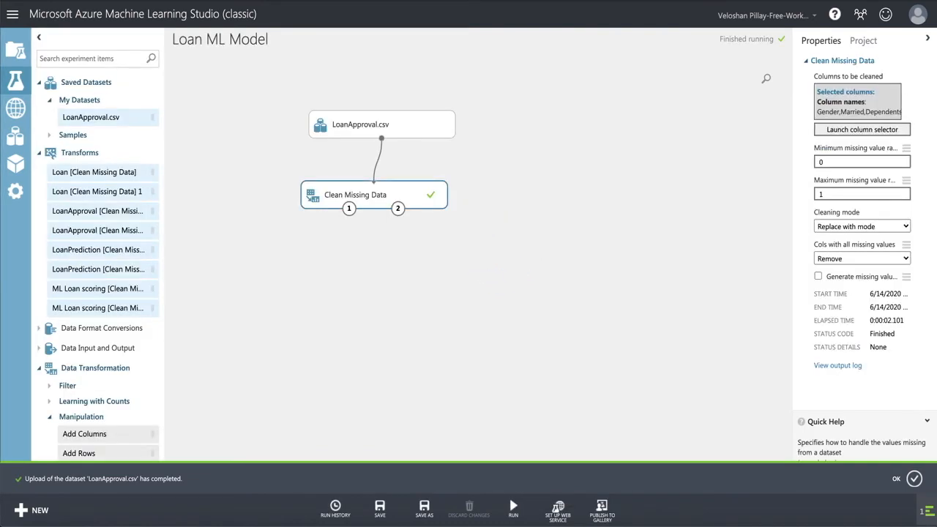
right_click(430, 196)
mouse_move(480, 280)
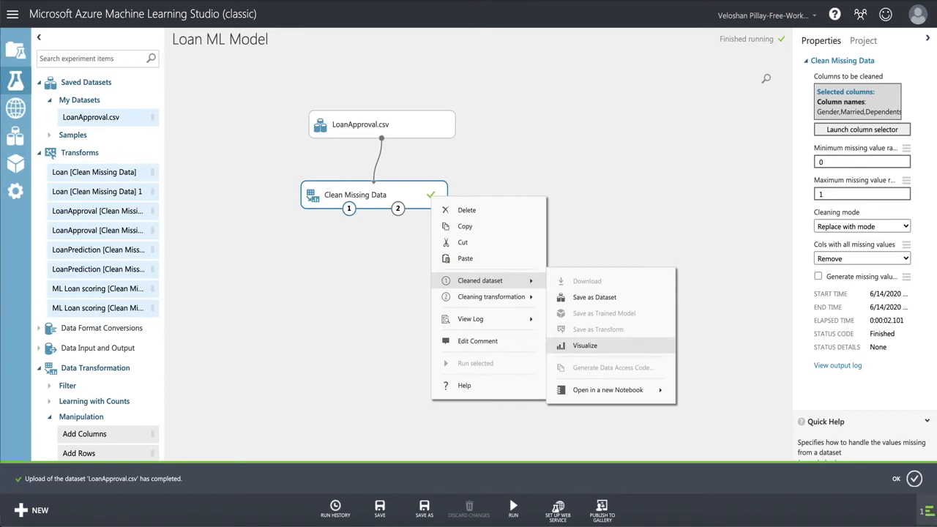
click(585, 345)
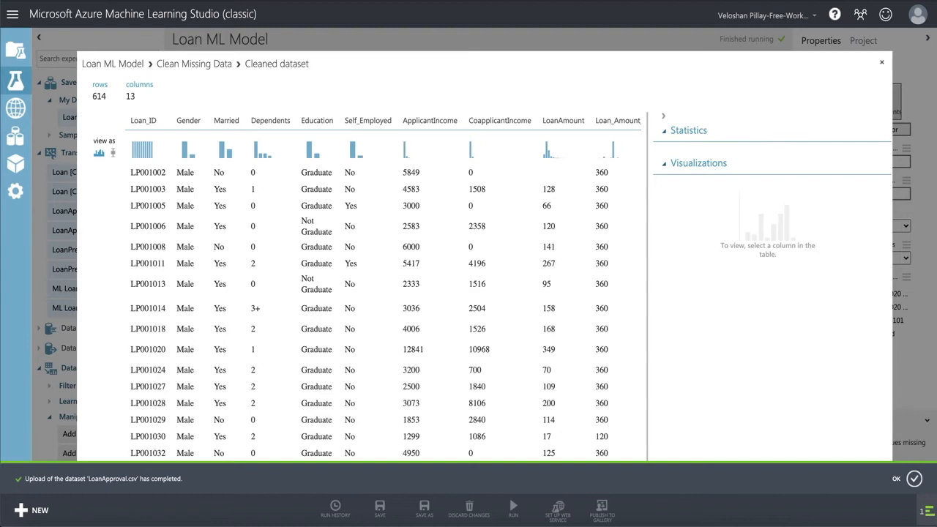
click(188, 121)
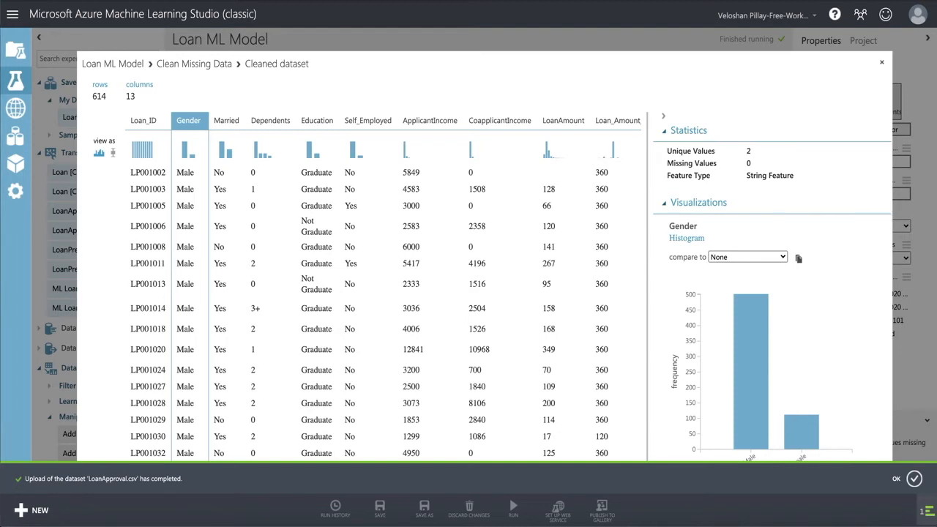
click(226, 120)
click(270, 121)
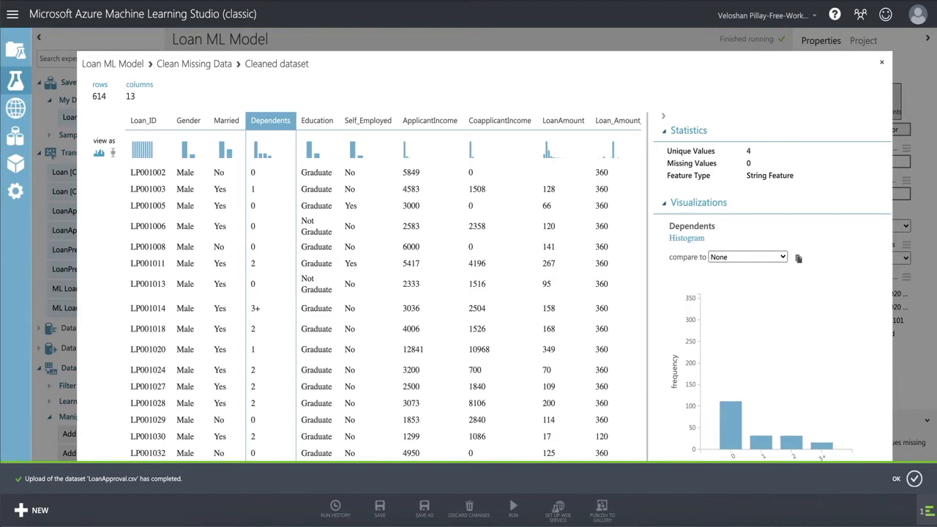
click(368, 121)
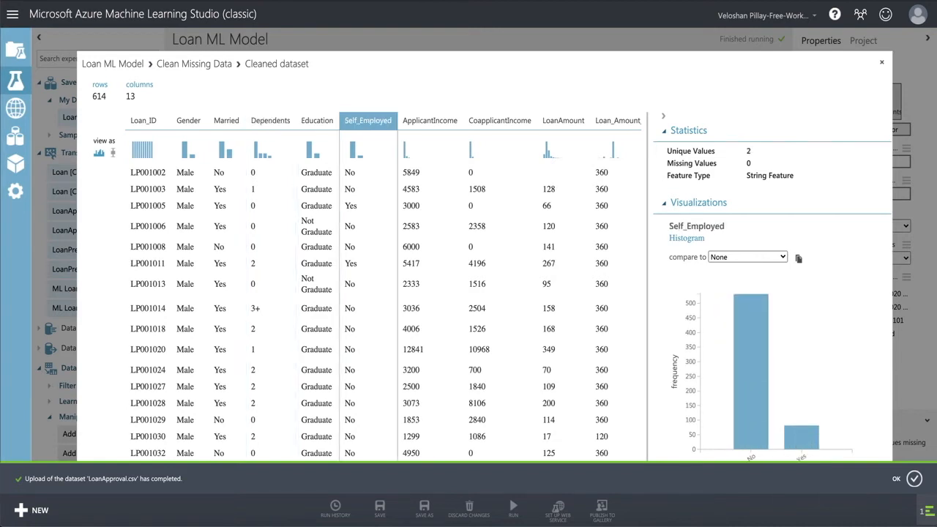
scroll(360, 286, right, 3)
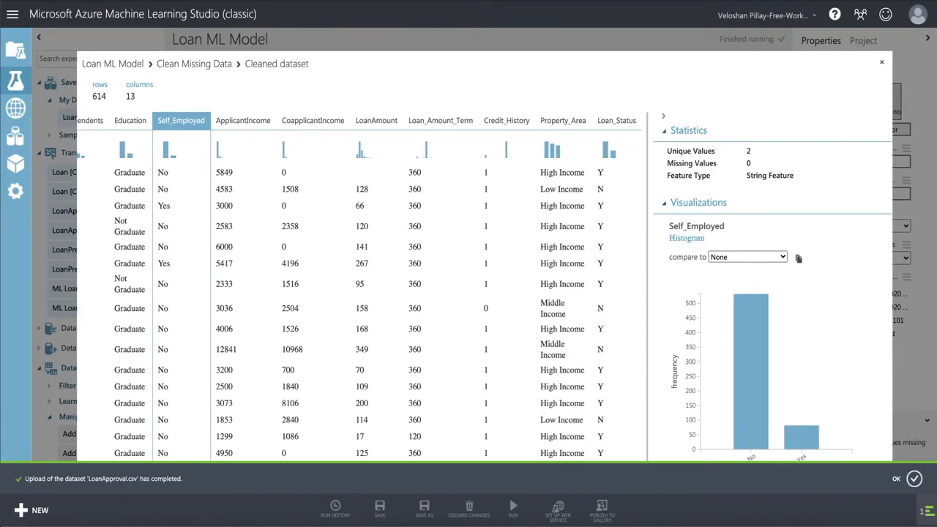
click(506, 121)
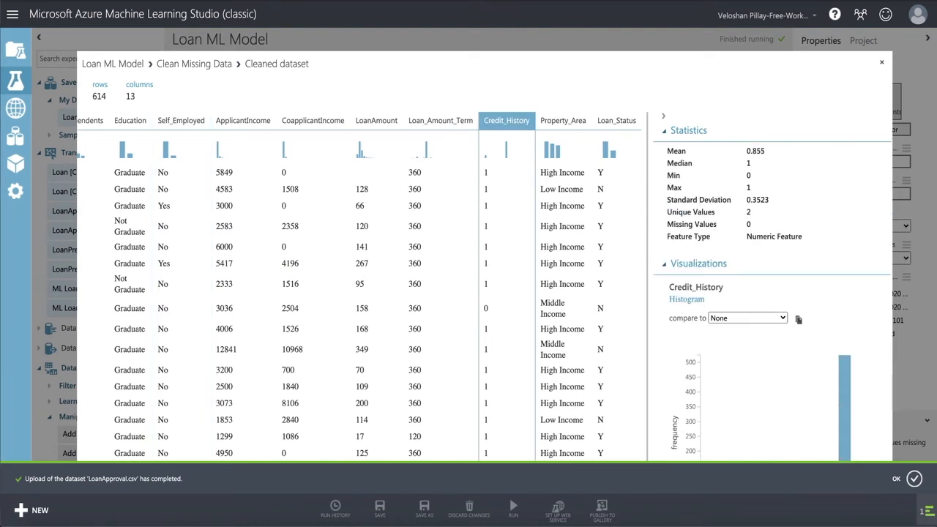
click(881, 62)
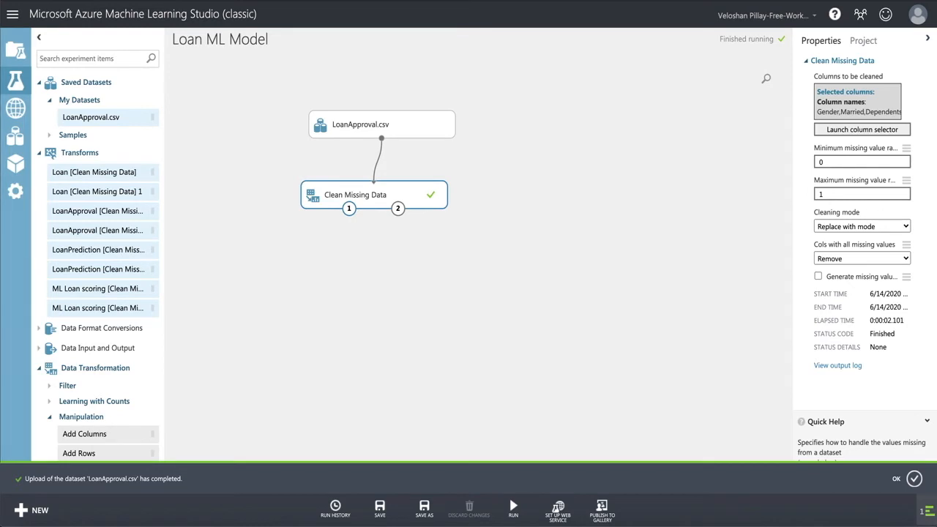
- Add a second Clean Missing Data module below the first and connect the first module's cleaned dataset output to it
text(clean)
drag(92, 292, 355, 262)
drag(349, 209, 354, 248)
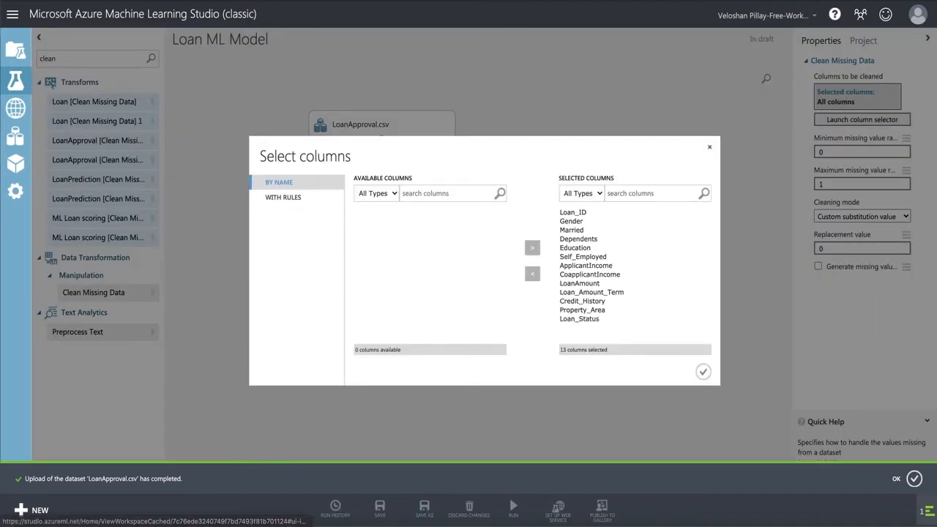
- Limit the second Clean Missing Data module to LoanAmount and Loan_Amount_Term, and set its cleaning mode to Replace with mean
click(573, 213)
shift+click(580, 319)
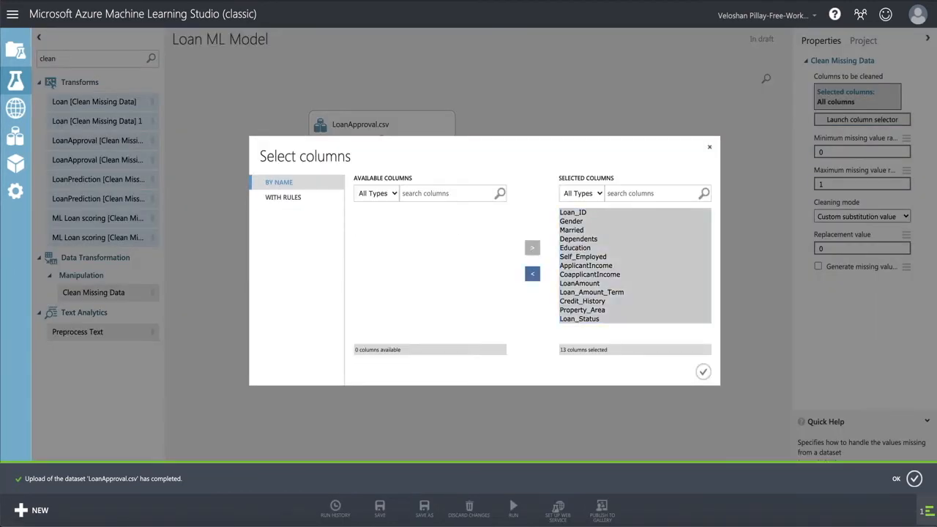
click(532, 273)
click(375, 283)
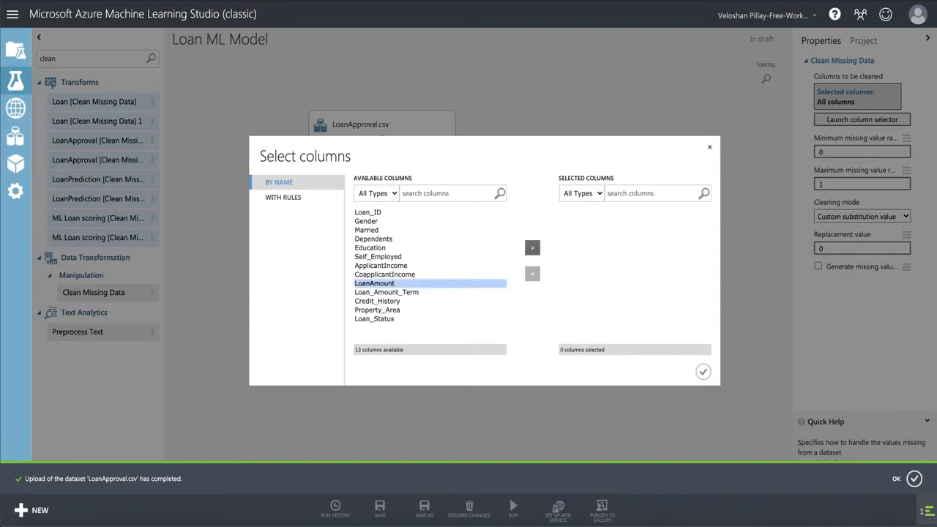
shift+click(386, 292)
click(533, 247)
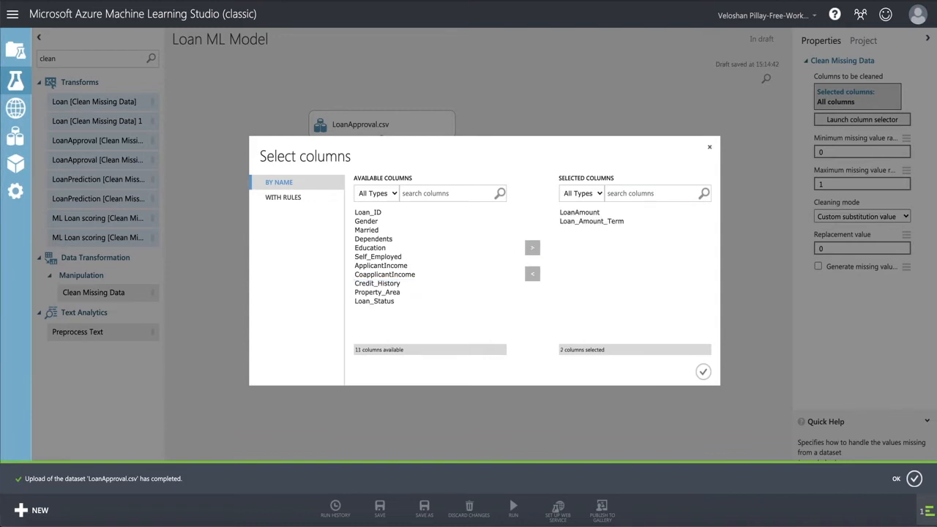
click(703, 372)
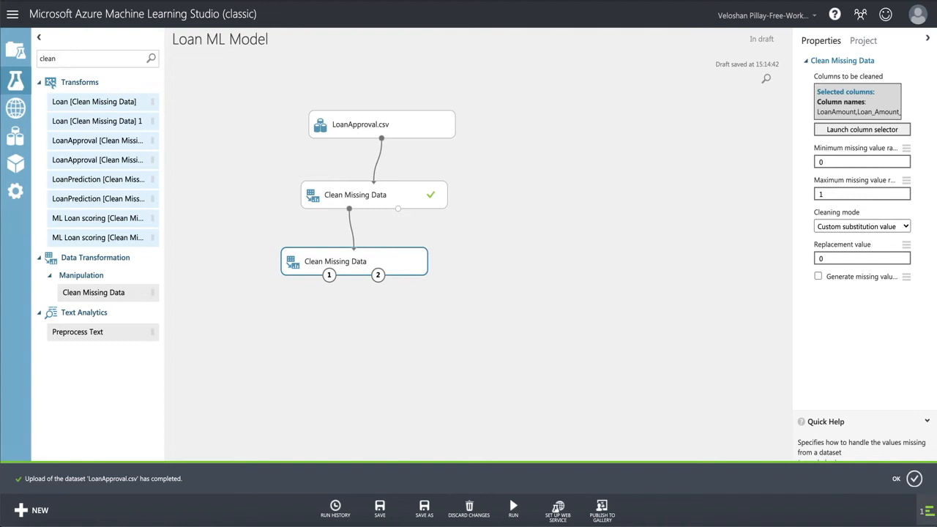
click(862, 226)
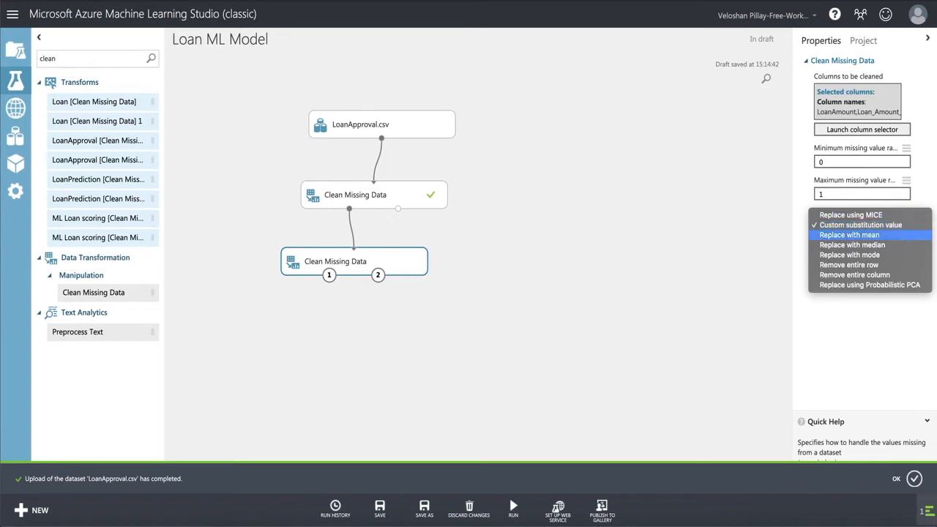
click(849, 235)
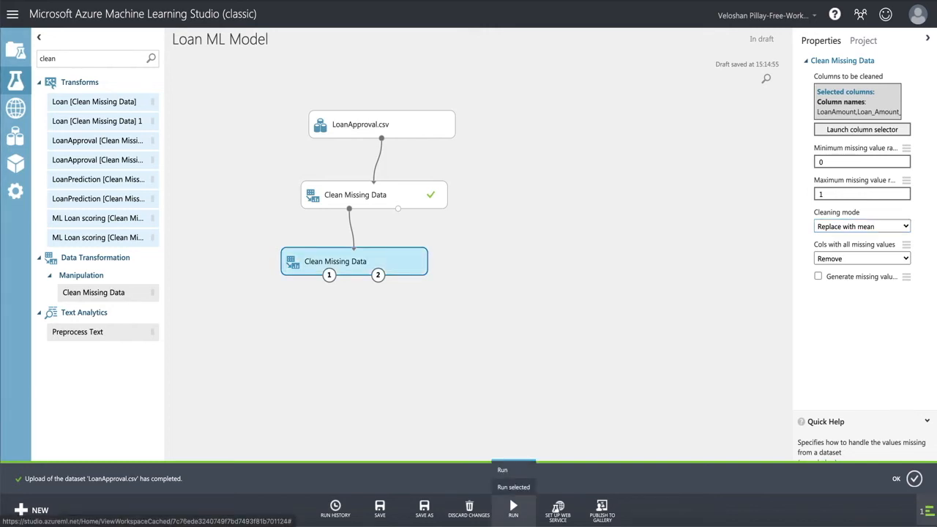
- Run the second Clean Missing Data module and check its cleaned dataset for missing values in LoanAmount and Loan_Amount_Term
click(513, 489)
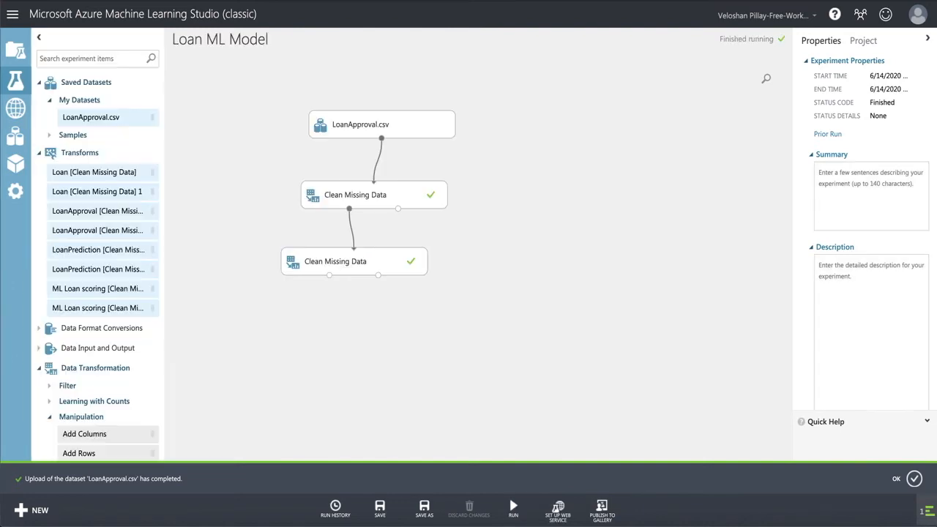
click(334, 264)
right_click(335, 265)
mouse_move(383, 349)
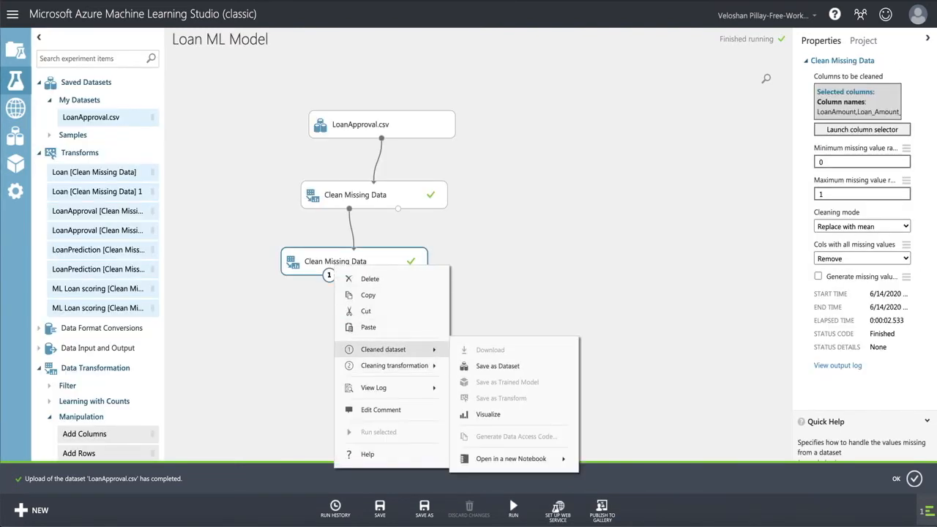
click(488, 414)
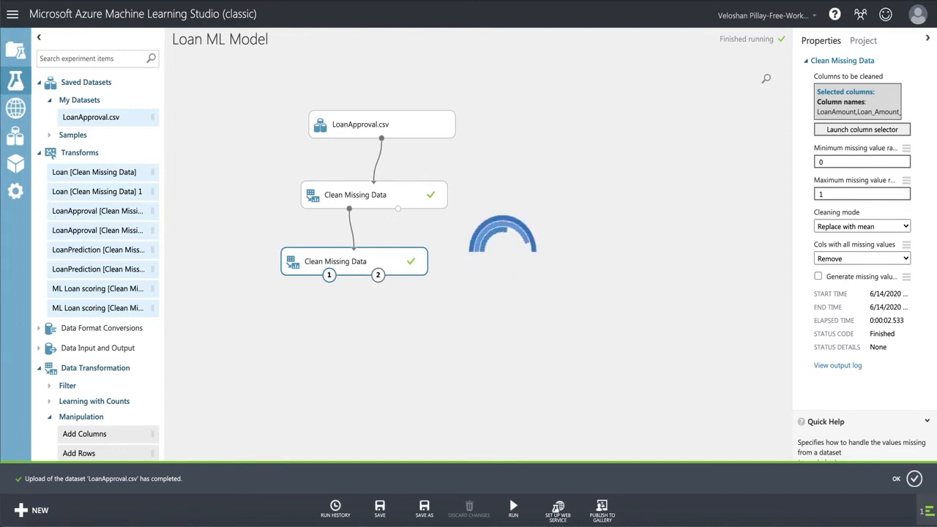
scroll(359, 292, right, 5)
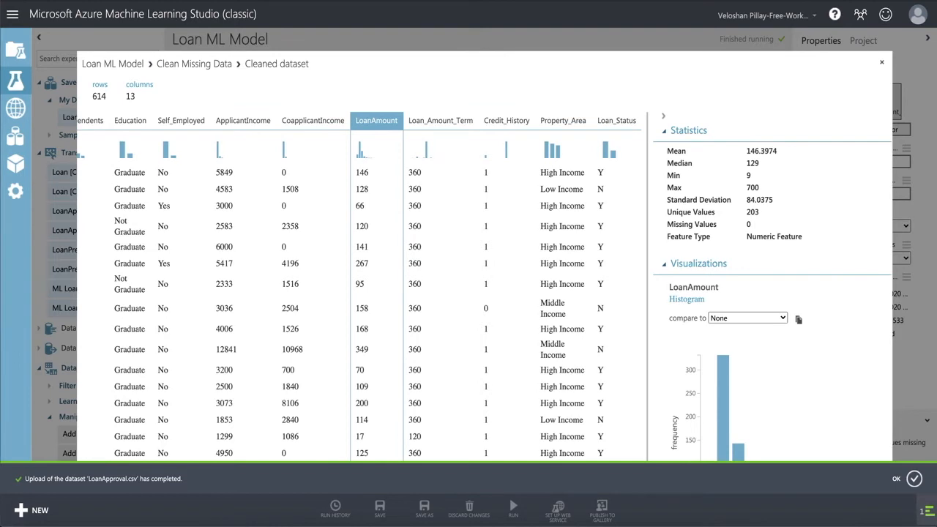
click(441, 120)
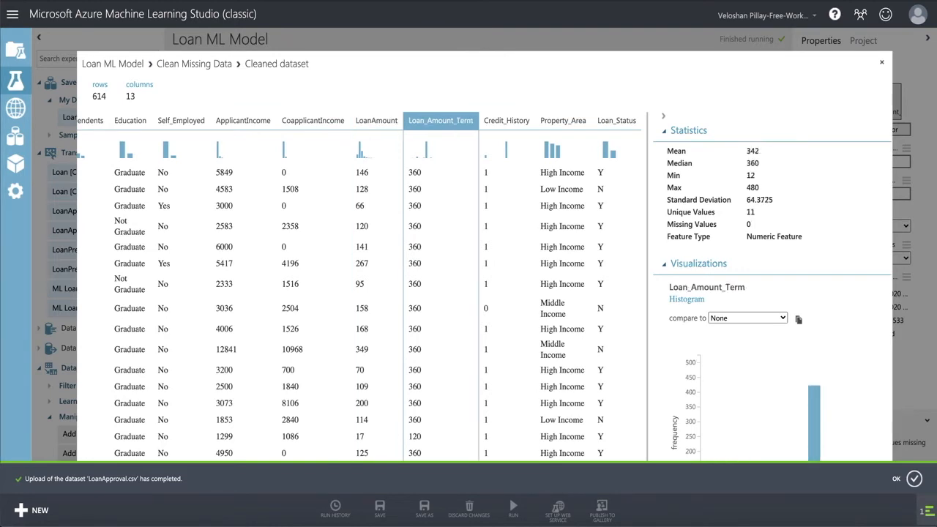
double_click(749, 225)
click(882, 63)
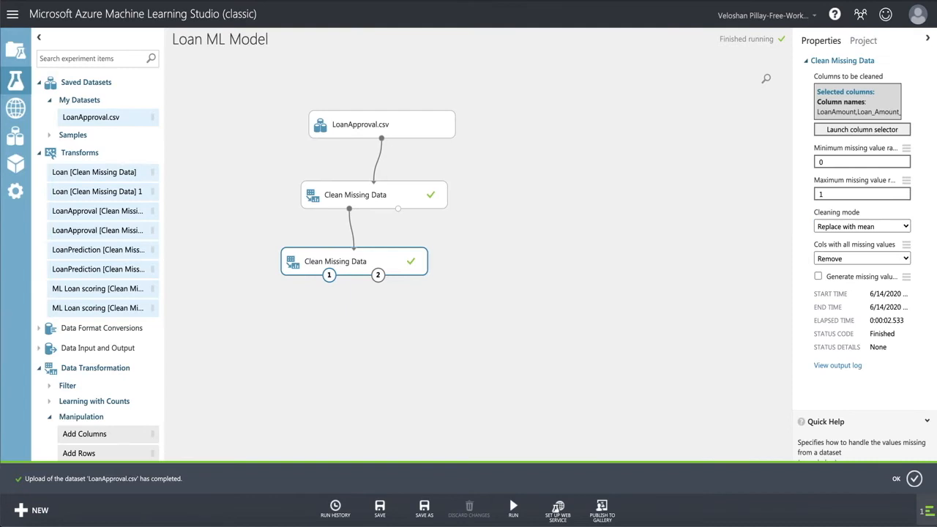
- Move all three modules higher on the canvas and tighten the vertical spacing between them
drag(520, 75, 216, 329)
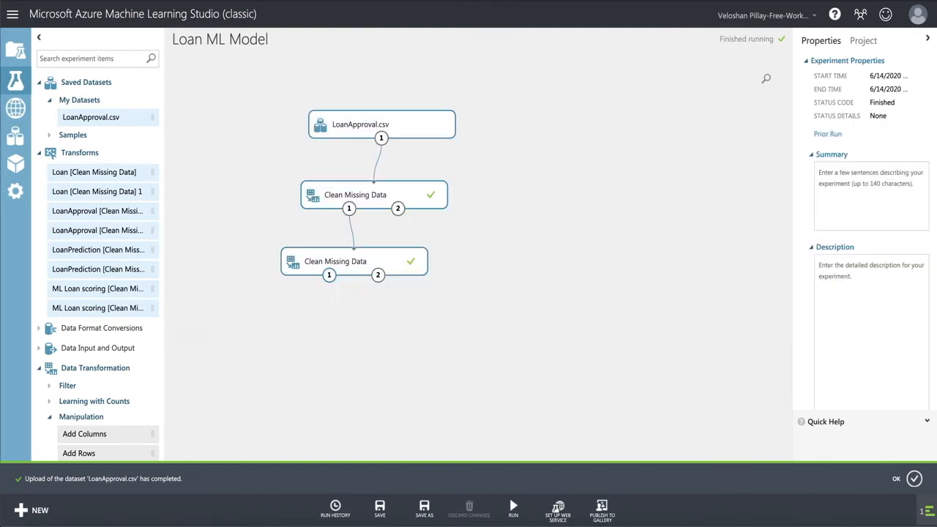
drag(345, 261, 350, 209)
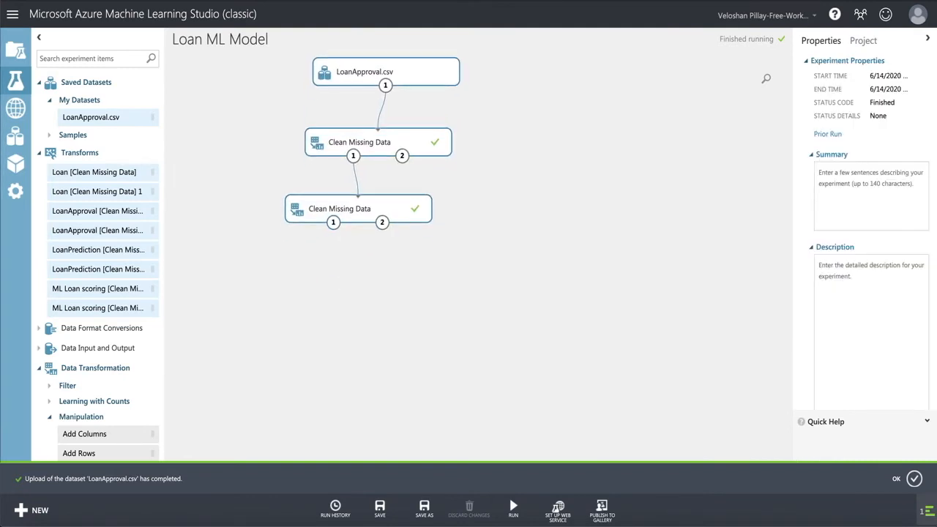
click(498, 172)
drag(366, 142, 366, 125)
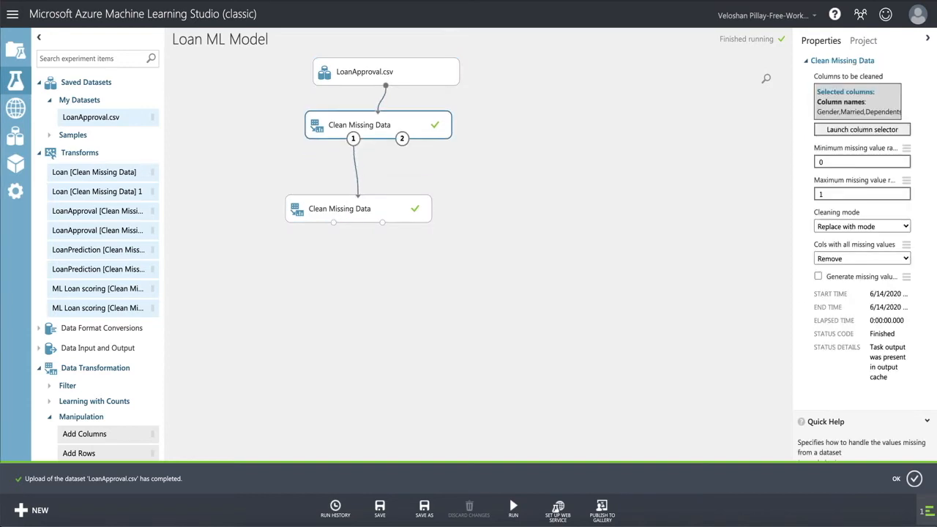
drag(357, 208, 357, 177)
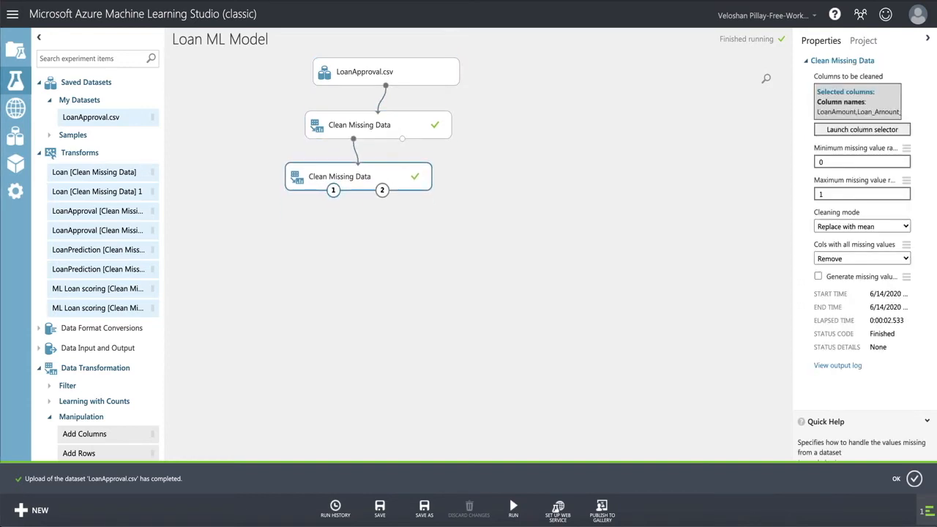
click(497, 209)
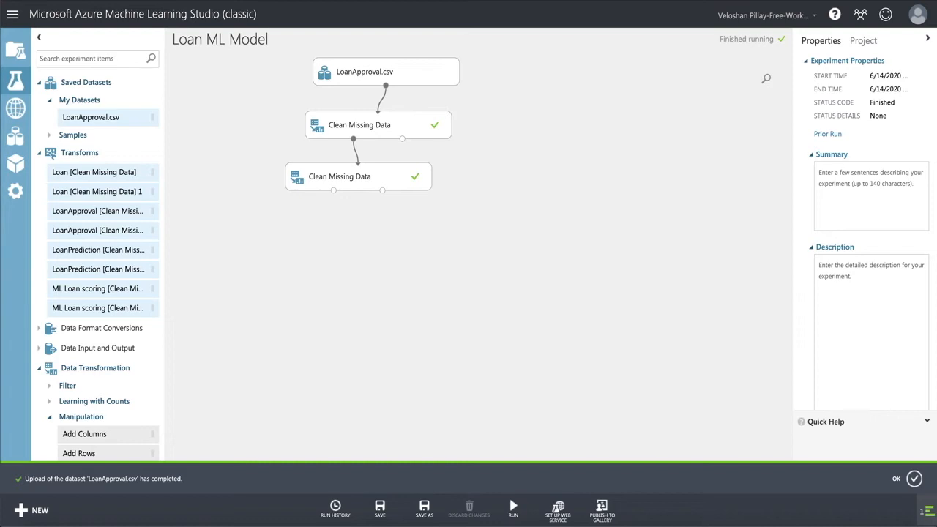
- Add a Select Columns in Dataset module at the end of the chain, fed by the second Clean Missing Data module's cleaned dataset output
click(79, 59)
text(seec)
key(BackSpace)
key(BackSpace)
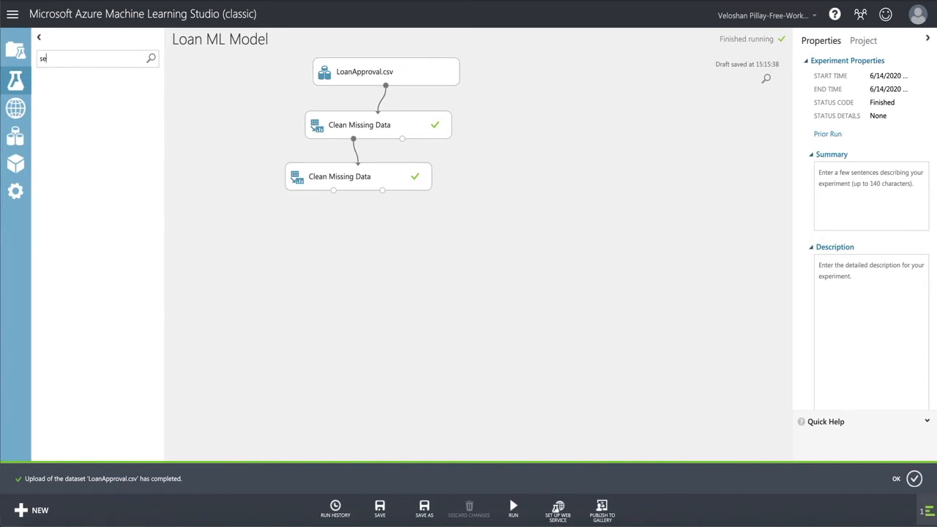
text(lec)
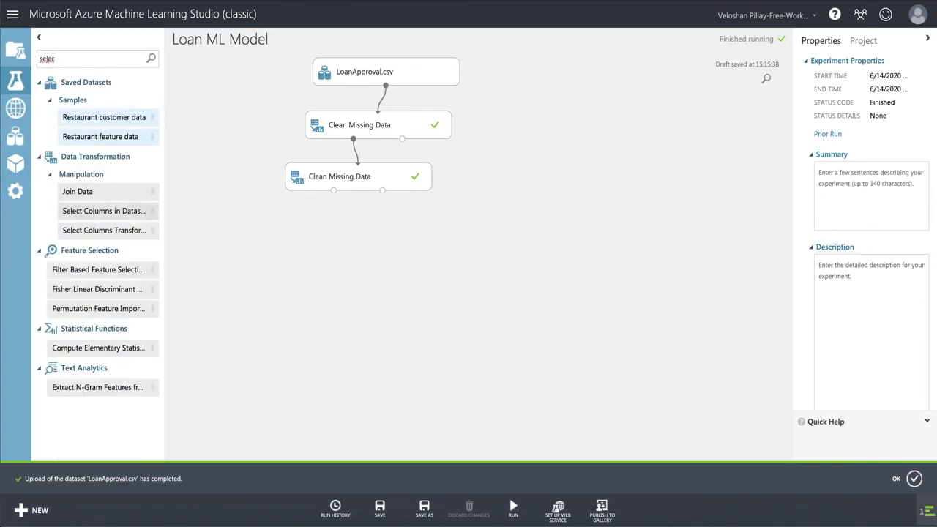
drag(104, 211, 342, 232)
drag(333, 191, 341, 219)
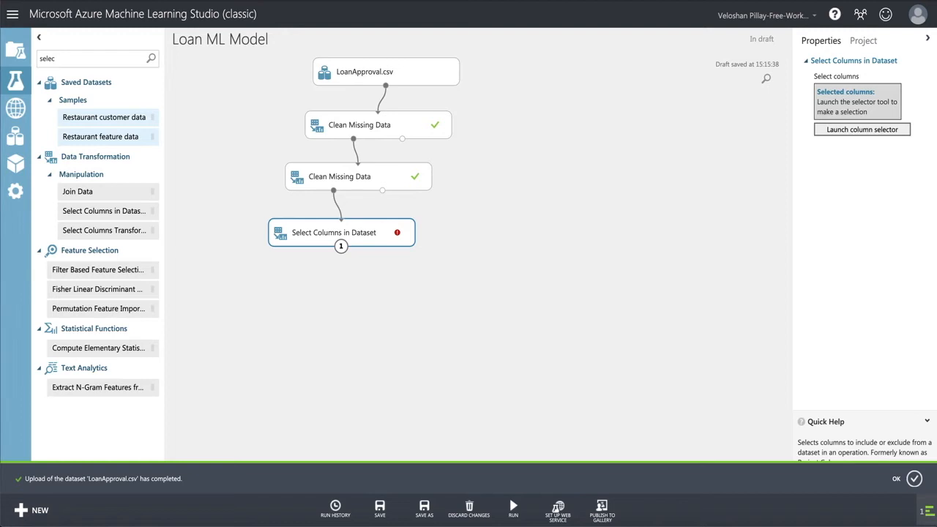
mouse_move(398, 233)
click(862, 128)
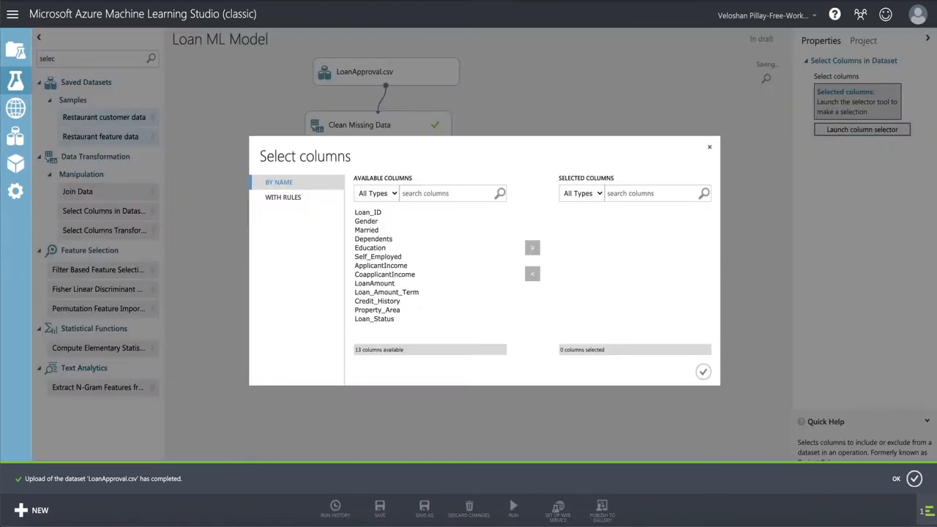
key(Escape)
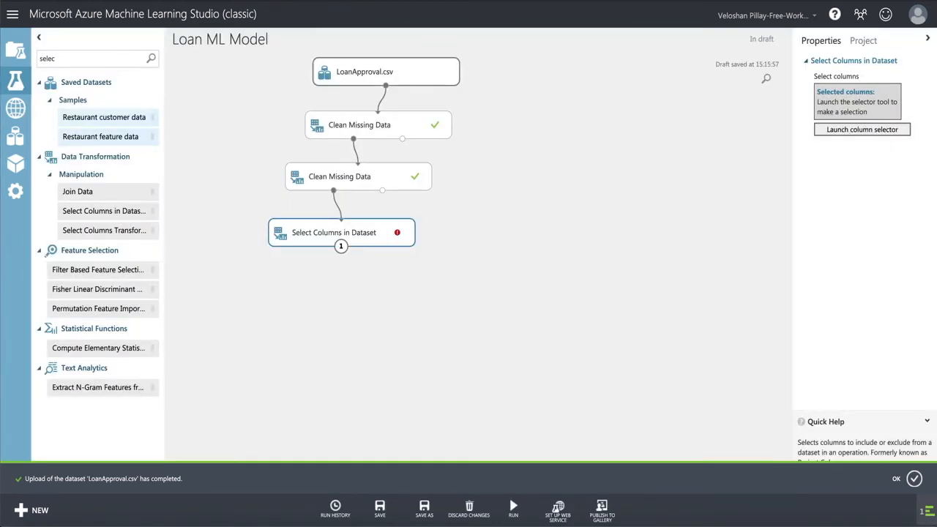
- Visualize the LoanApproval.csv dataset, look through its columns and compare the statistics of Loan_ID and Married
right_click(427, 79)
mouse_move(483, 163)
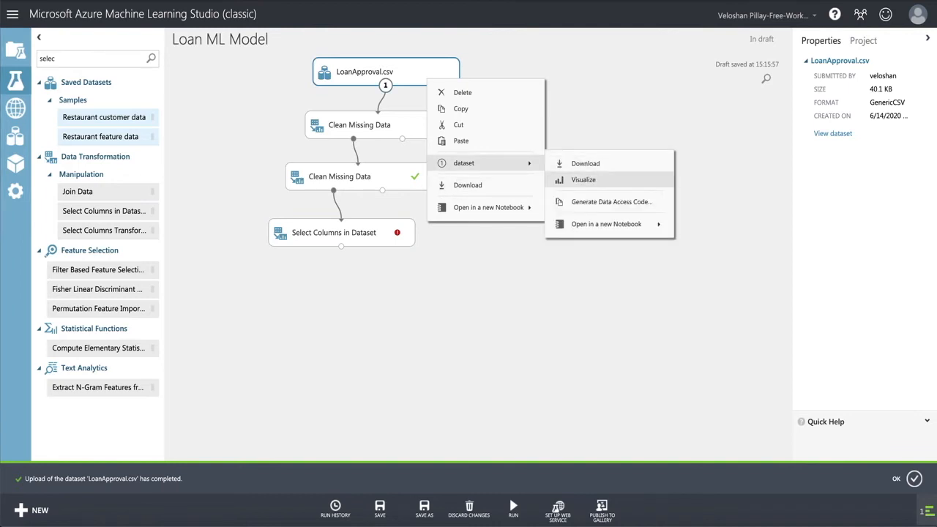
click(578, 179)
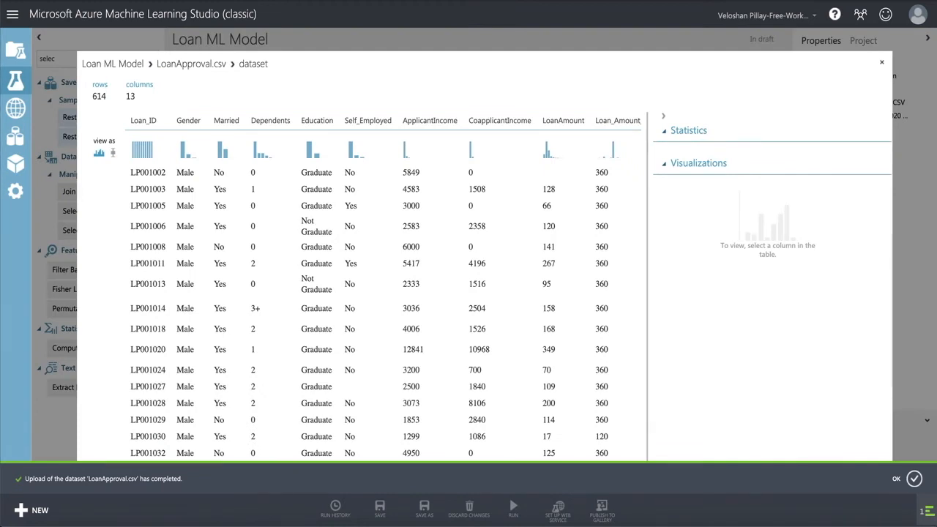
scroll(359, 288, right, 5)
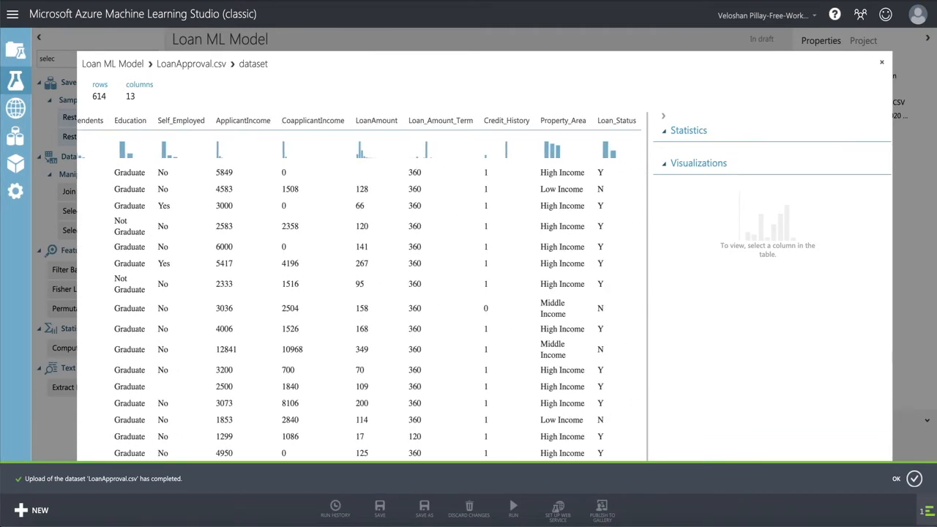
scroll(359, 287, left, 5)
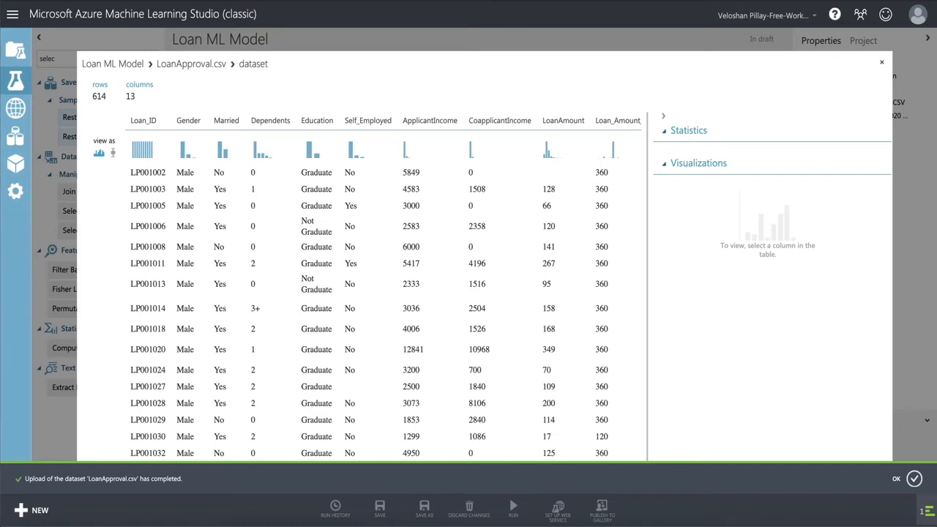
click(144, 120)
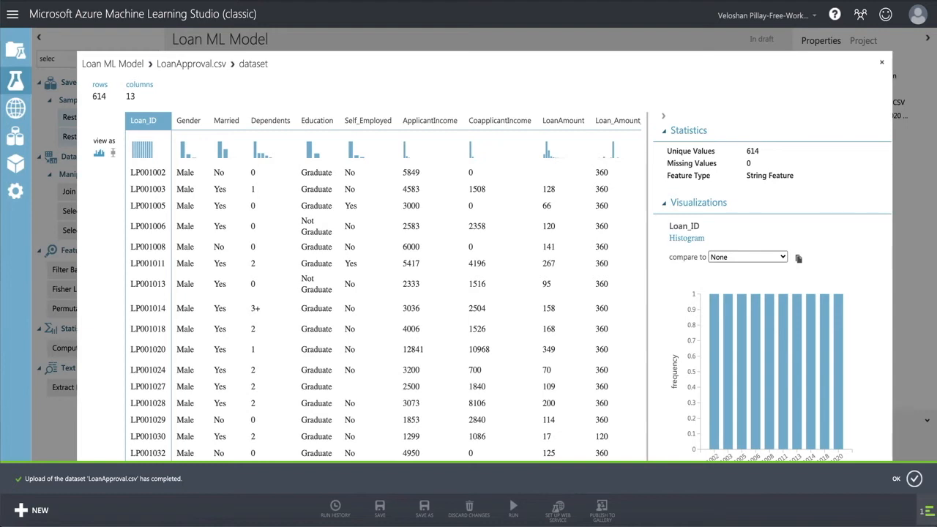
click(226, 121)
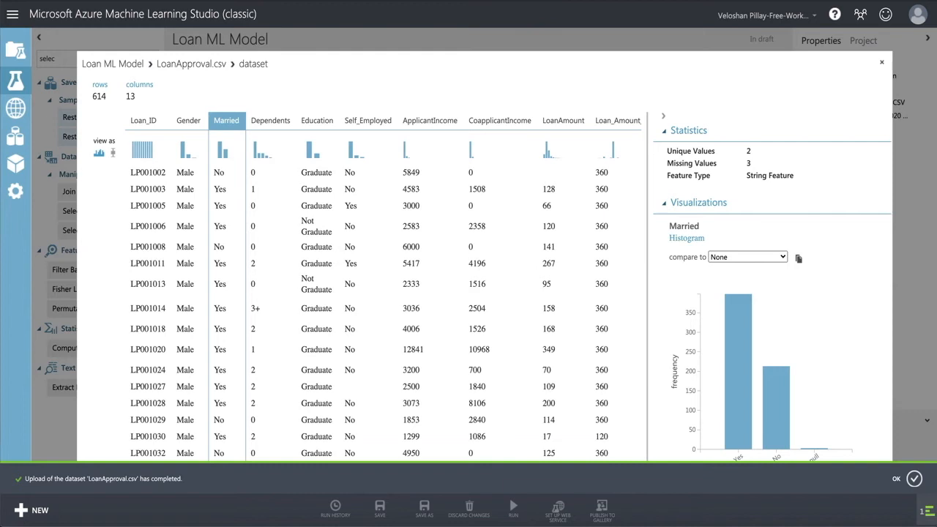
click(145, 120)
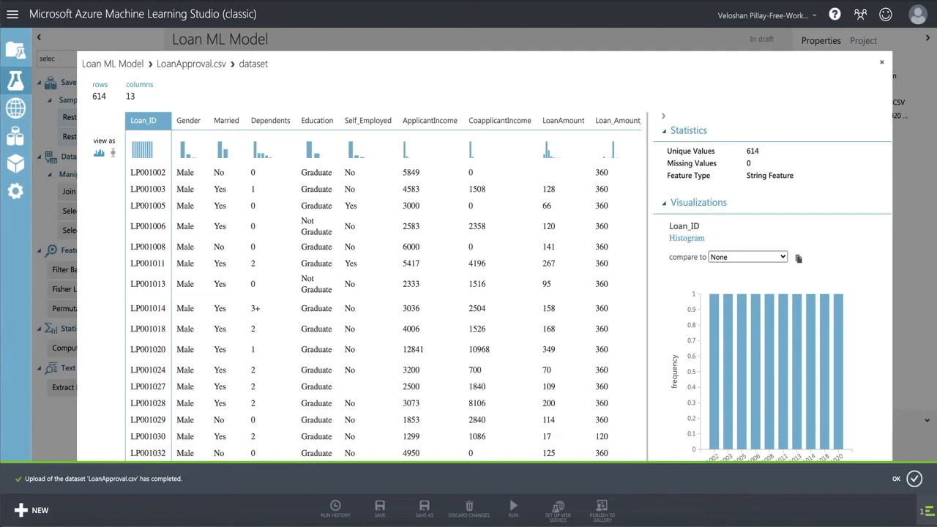
key(Escape)
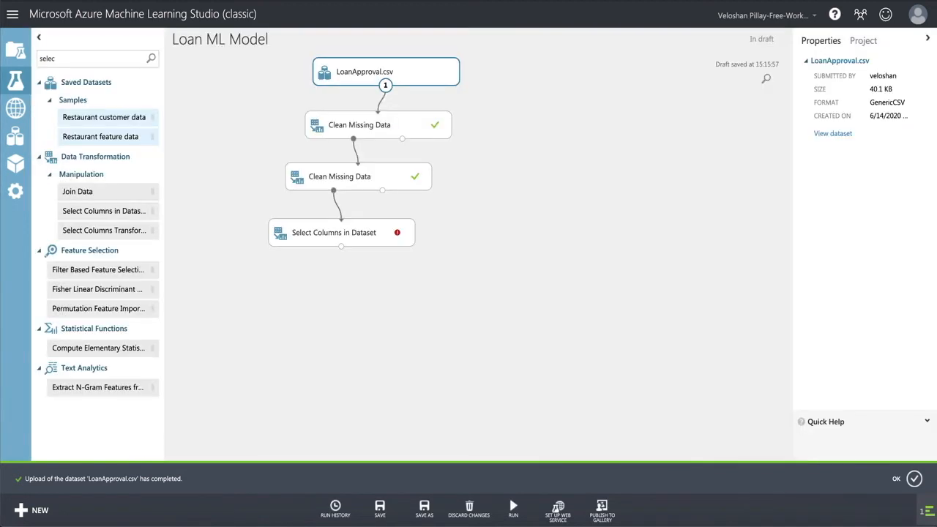
- Set the Select Columns in Dataset module to include every column from Gender to Loan_Status, leaving out Loan_ID
click(341, 233)
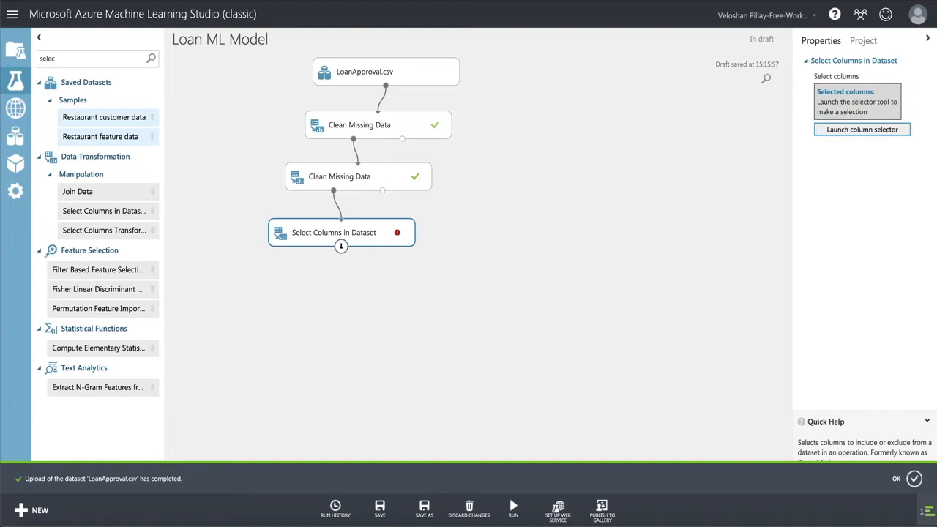
click(862, 129)
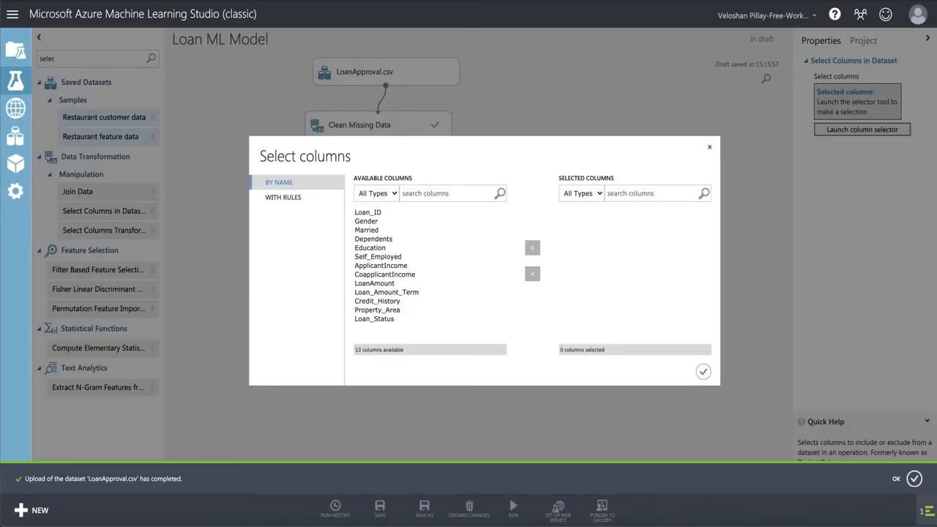
click(367, 221)
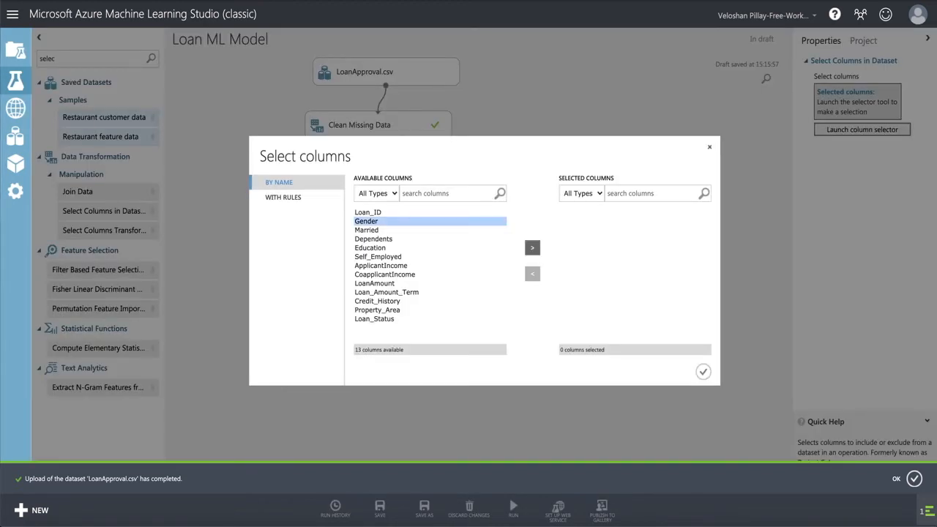
shift+click(375, 319)
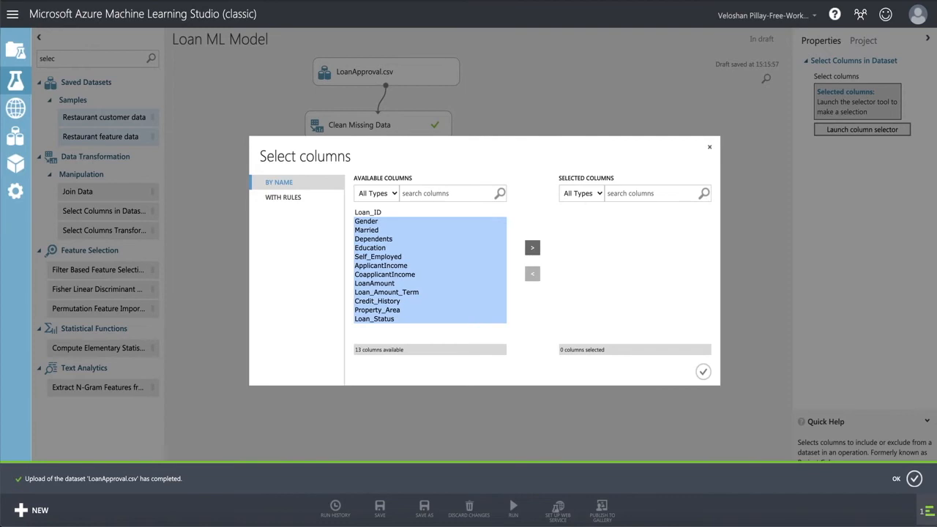
click(532, 248)
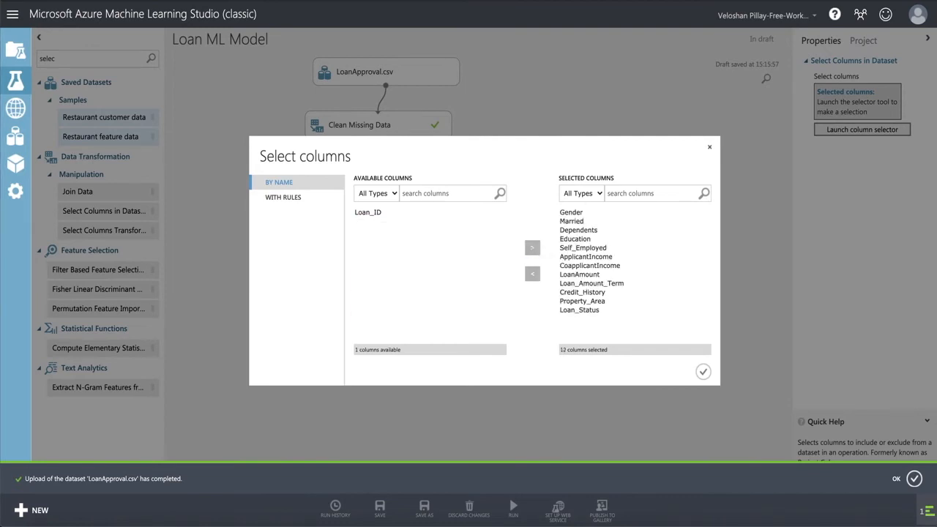
click(703, 371)
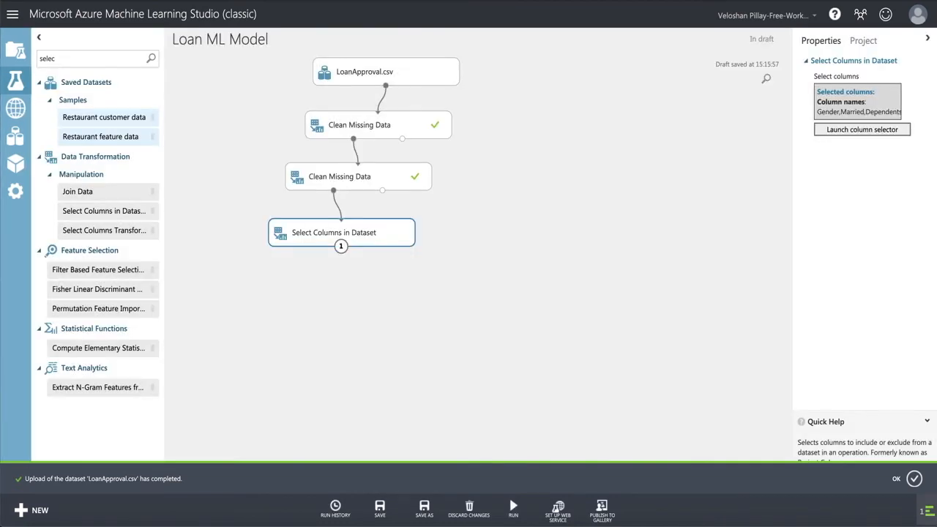
- Run the Select Columns in Dataset module and visualize its results dataset to check the remaining columns
click(513, 509)
click(512, 486)
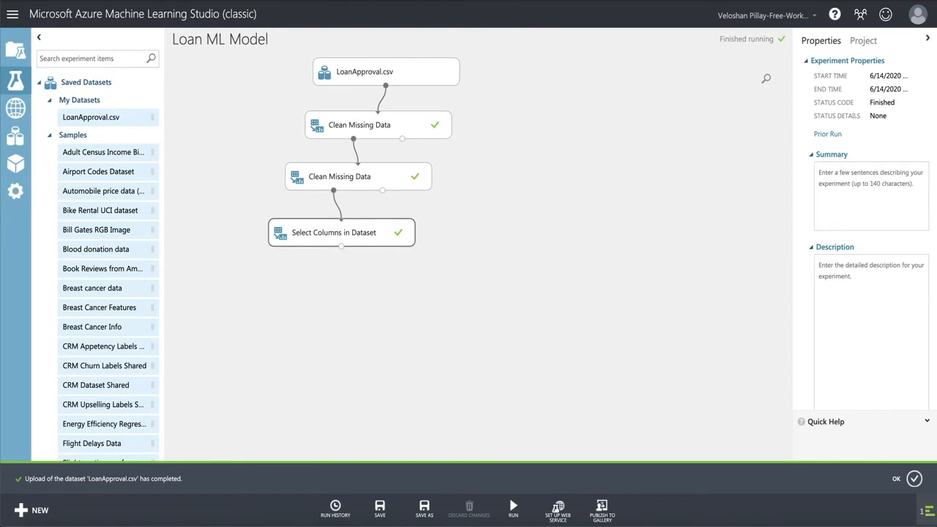
right_click(319, 243)
mouse_move(364, 323)
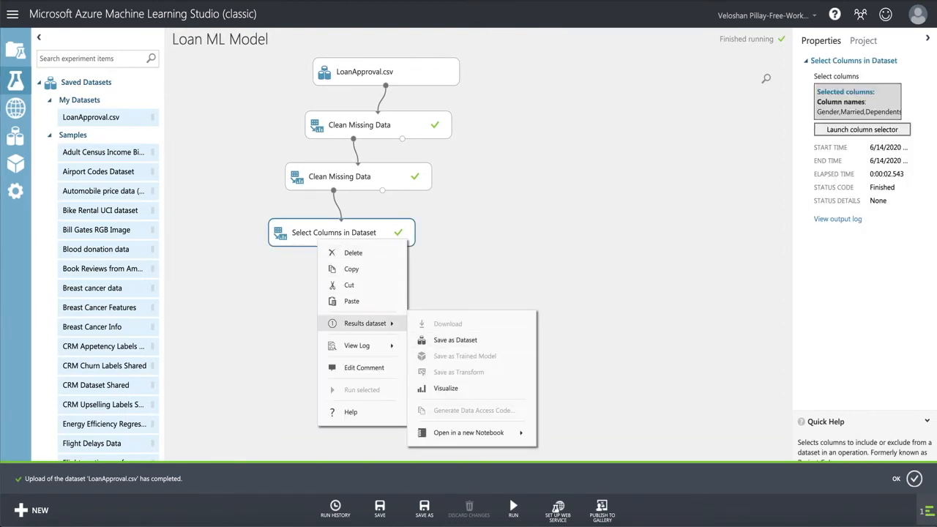
click(445, 388)
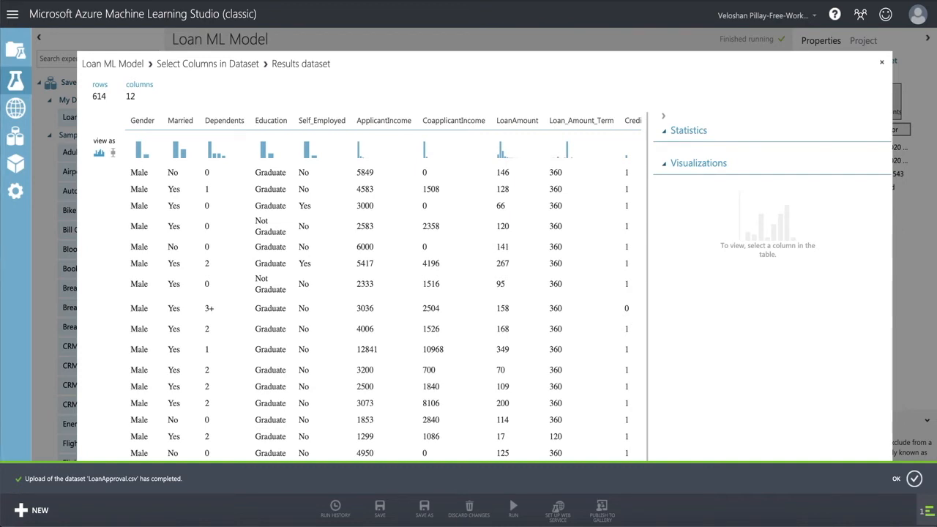
key(Escape)
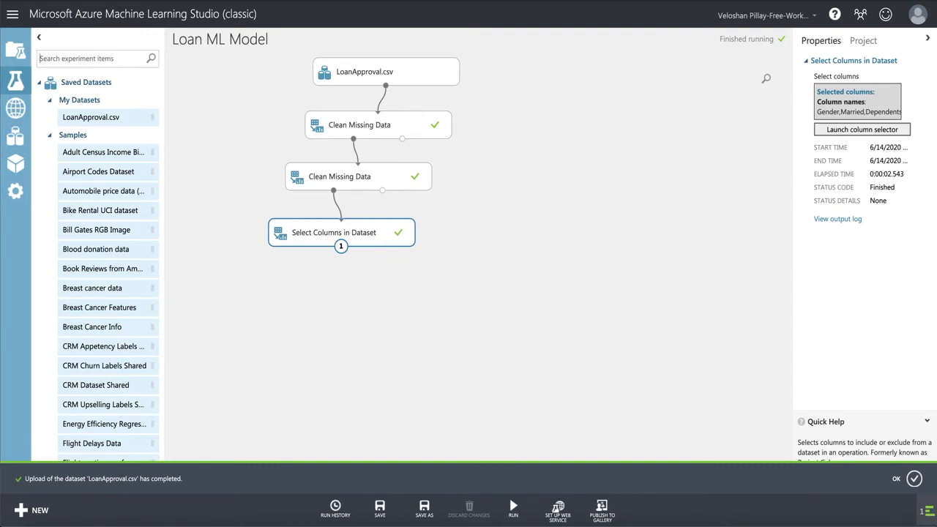
- Add a Split Data module fed by Select Columns in Dataset and set its fraction of rows in the first output to 0.7
text(split)
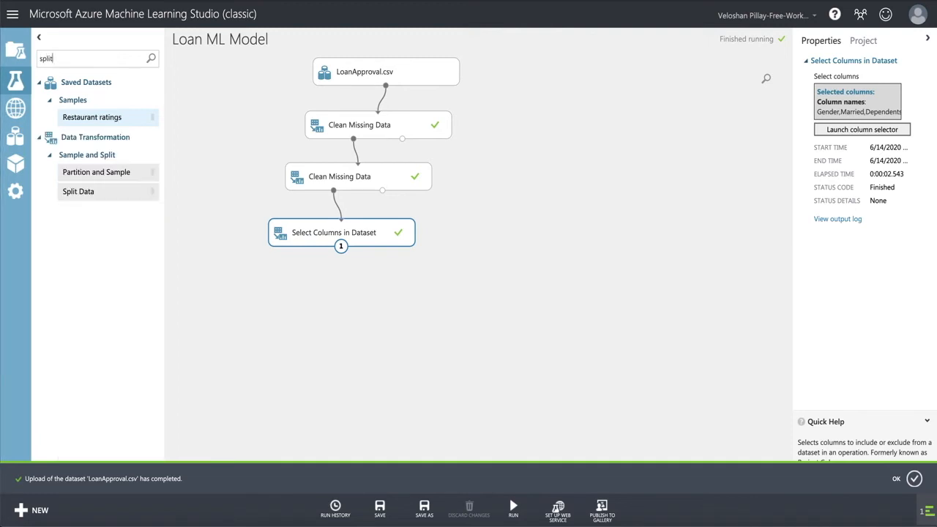
drag(78, 191, 339, 291)
drag(341, 246, 339, 279)
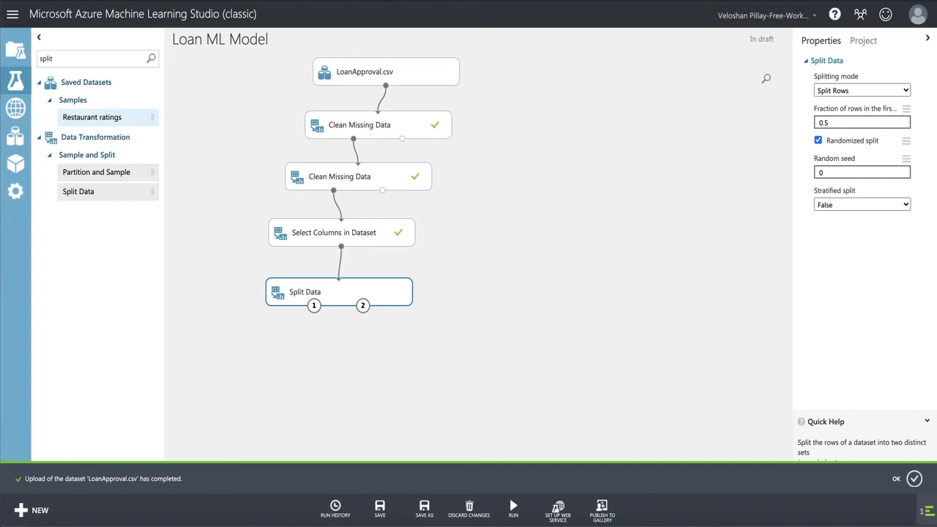
click(849, 122)
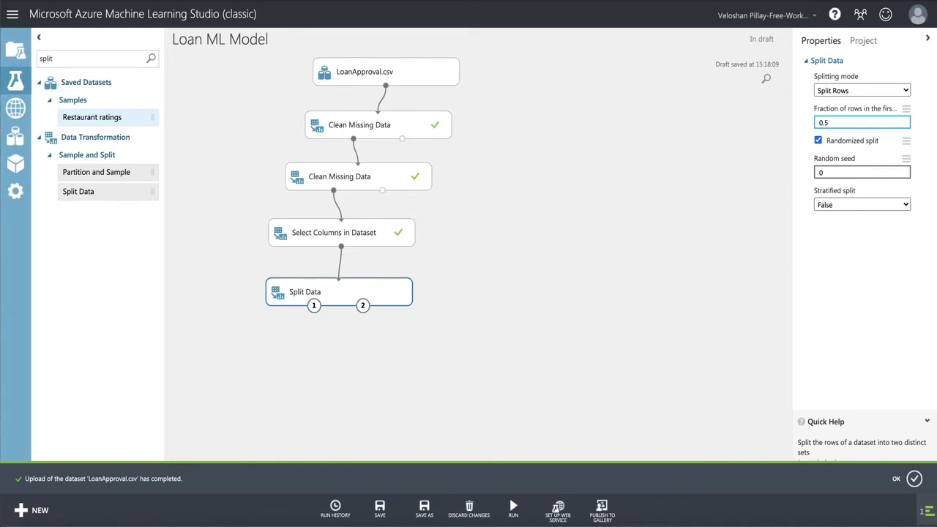
key(BackSpace)
text(7)
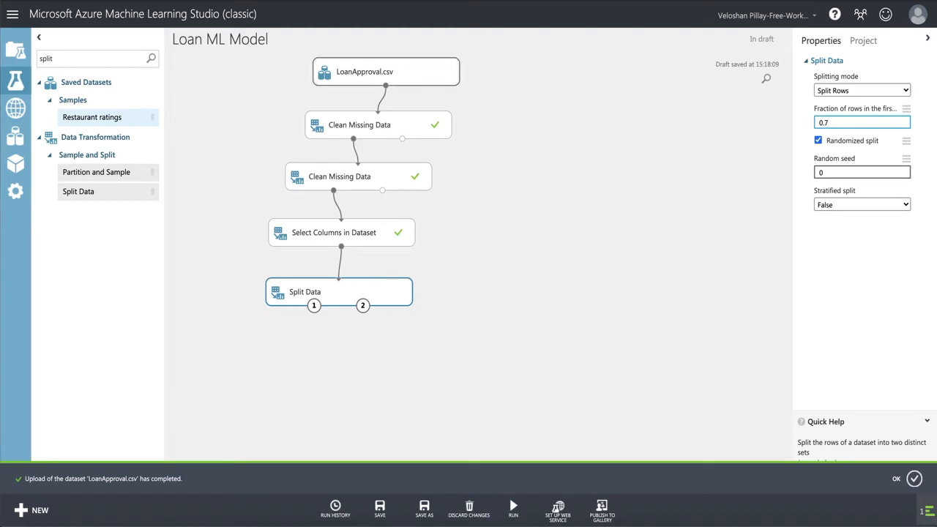
- Visualize the LoanApproval.csv dataset and check its total number of rows
right_click(444, 83)
mouse_move(498, 166)
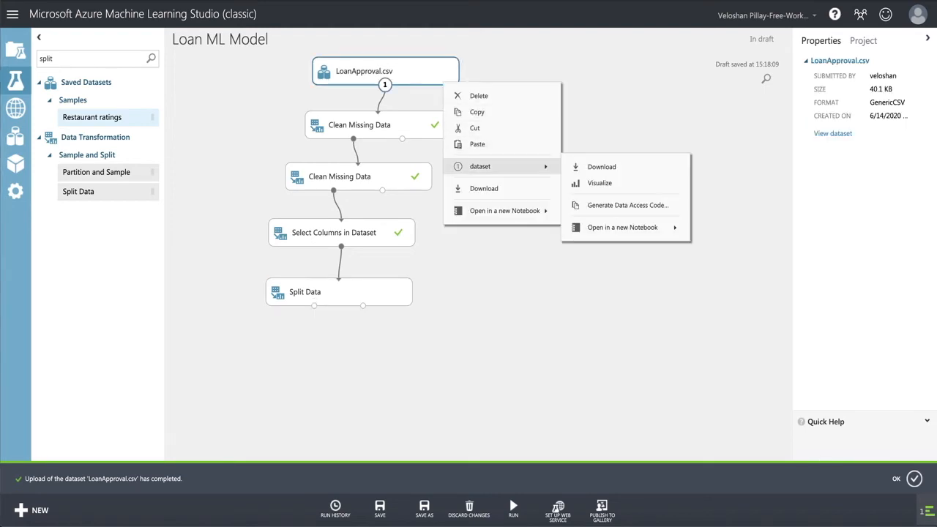
click(599, 183)
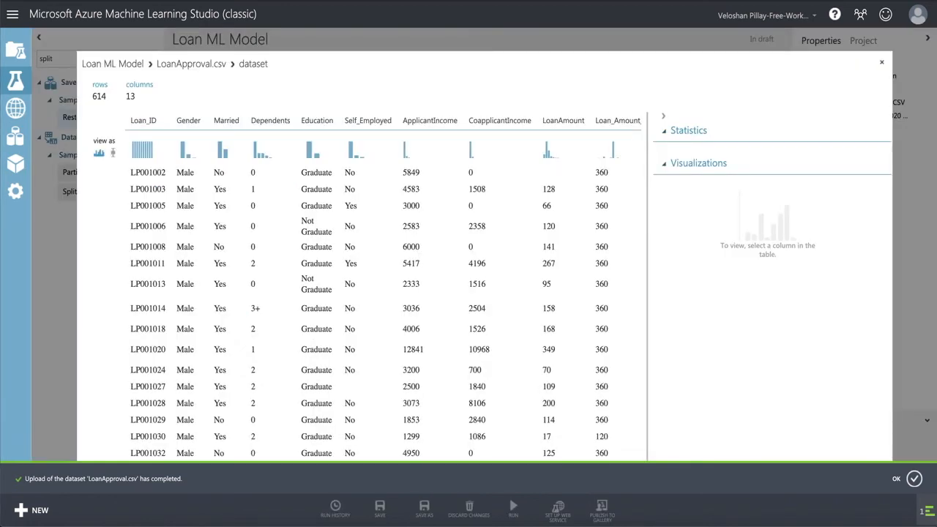
drag(92, 96, 107, 97)
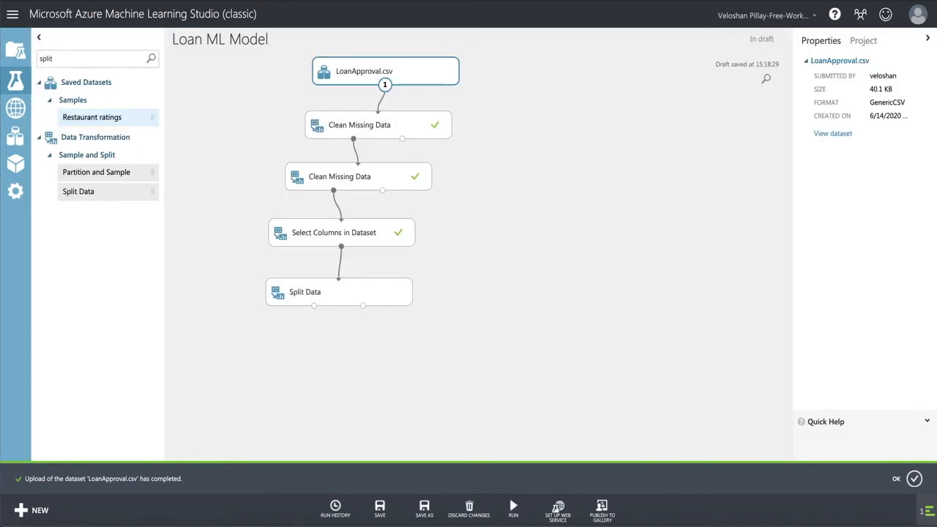
- Set the Split Data module's random seed to 123 and its stratified split to True
click(338, 291)
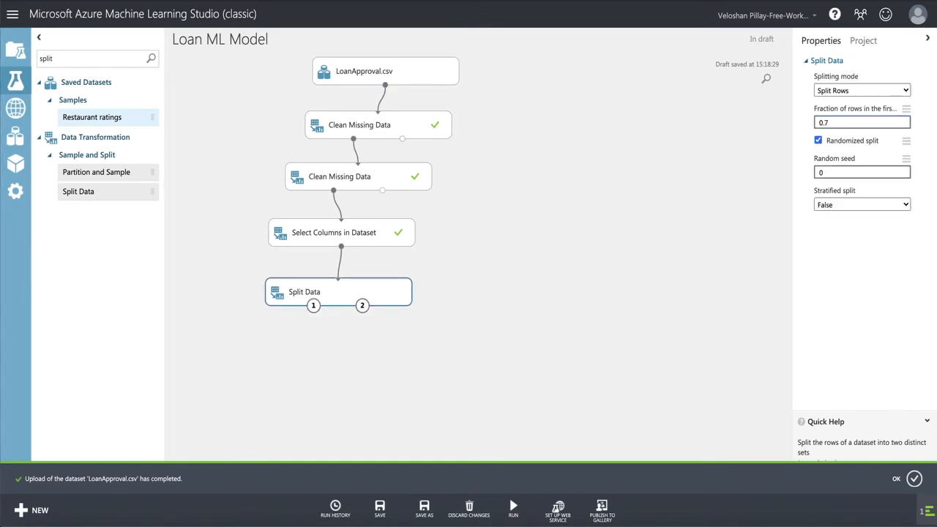
click(862, 173)
text(123)
click(861, 205)
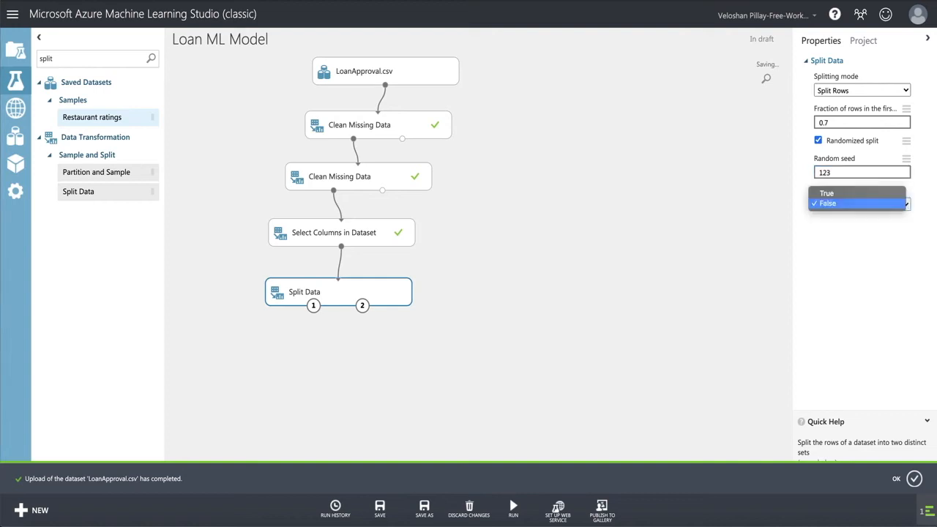
key(Up)
key(Return)
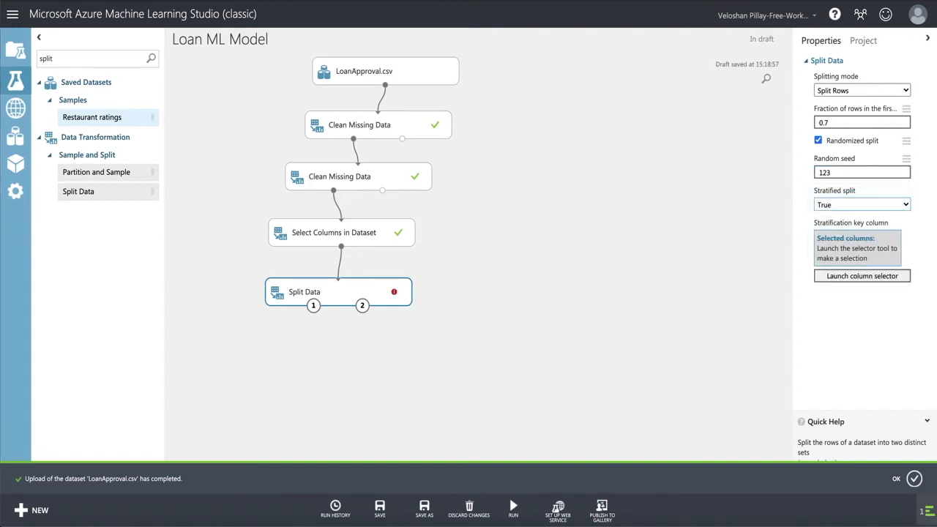
- Choose Loan_Status as the stratification key column of the Split Data module
click(861, 275)
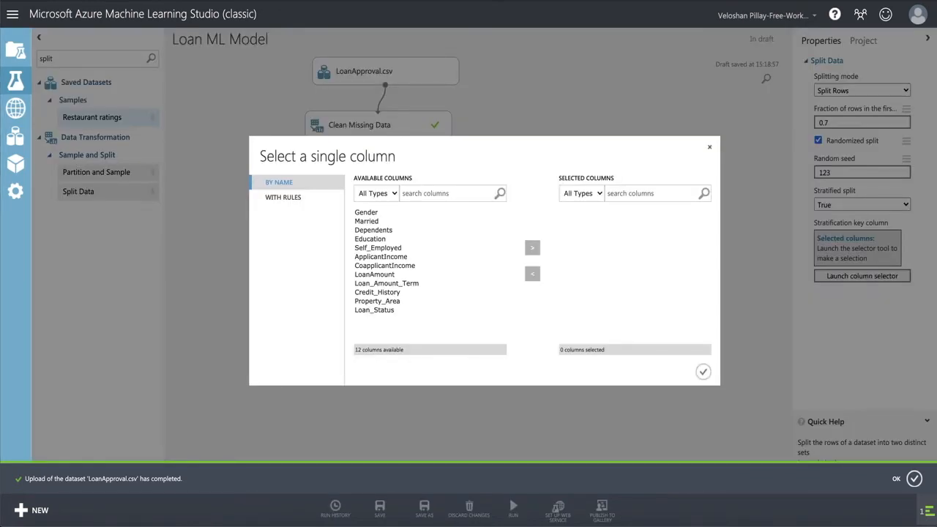
click(375, 311)
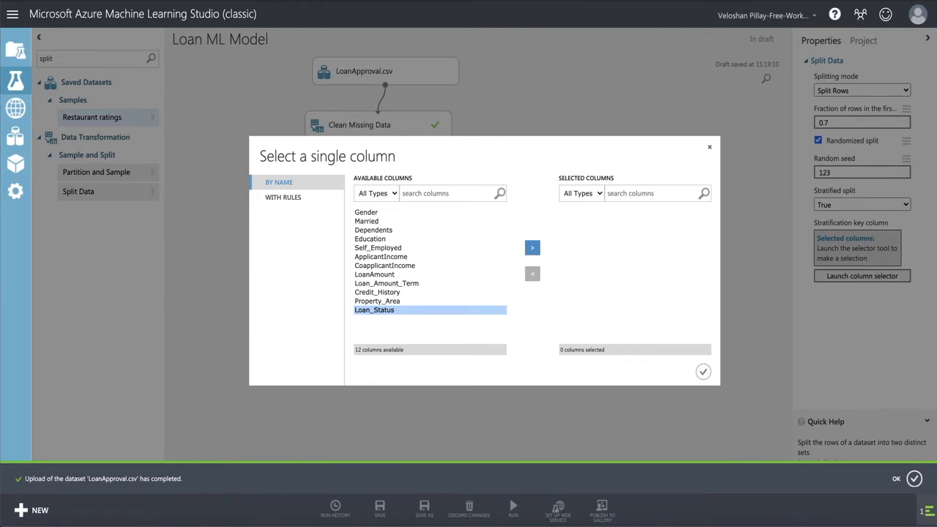
click(532, 247)
click(703, 371)
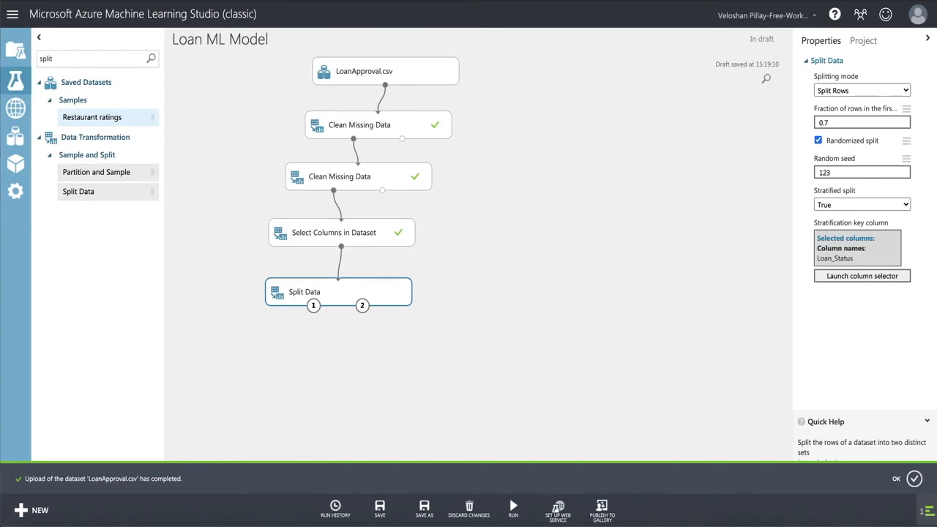
- Run the Split Data module and move the first Clean Missing Data module slightly closer to LoanApproval.csv
click(513, 508)
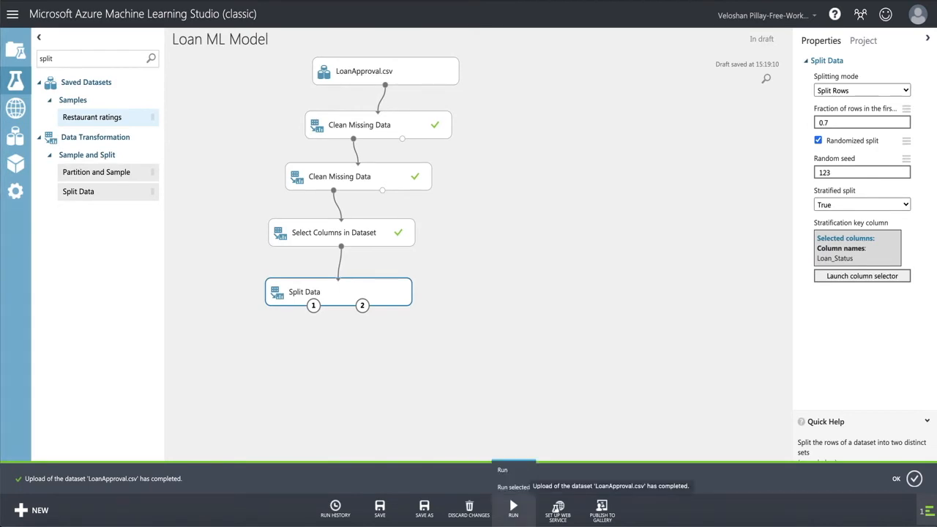
click(514, 487)
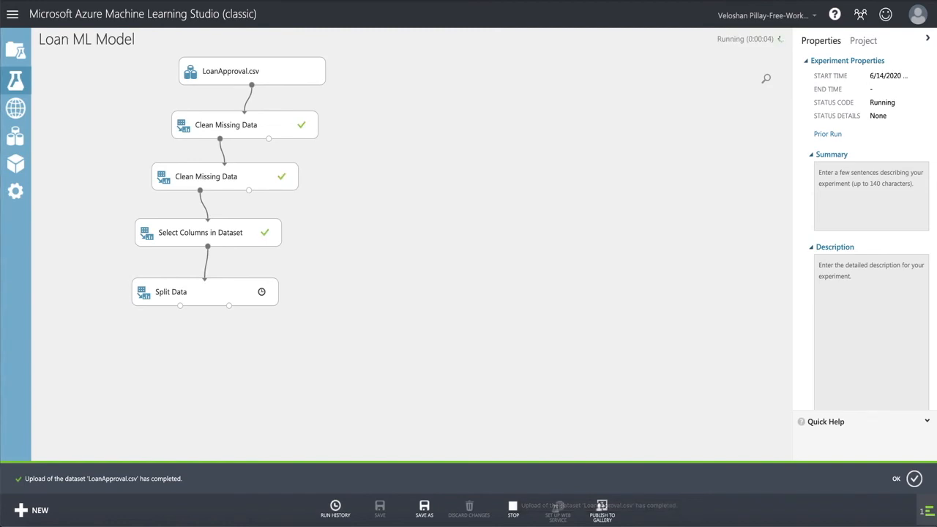
drag(241, 126, 365, 112)
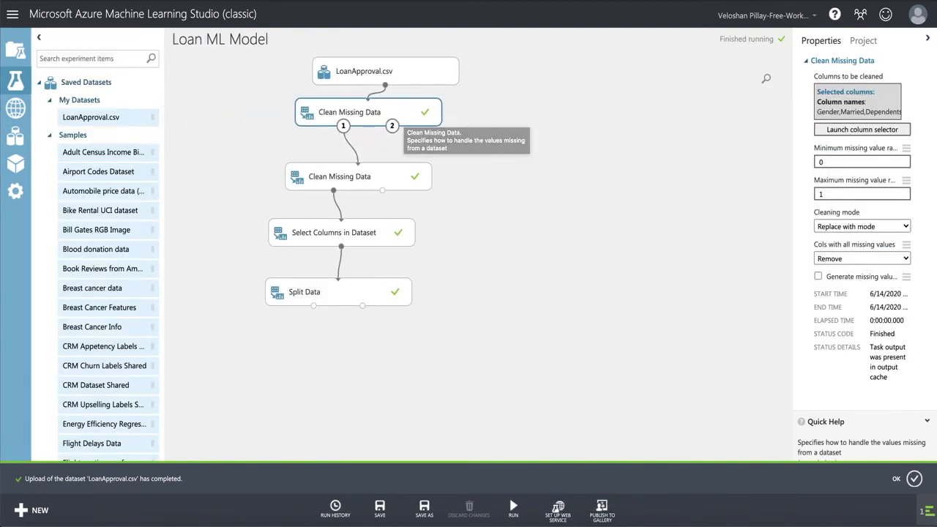
- Visualize the Split Data module's Results dataset1 and check its row count
click(336, 291)
right_click(386, 291)
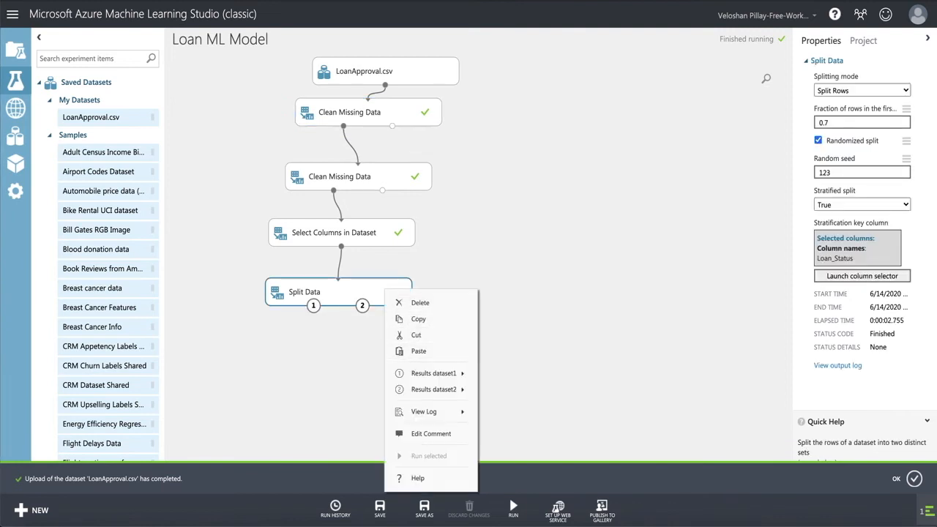
mouse_move(432, 374)
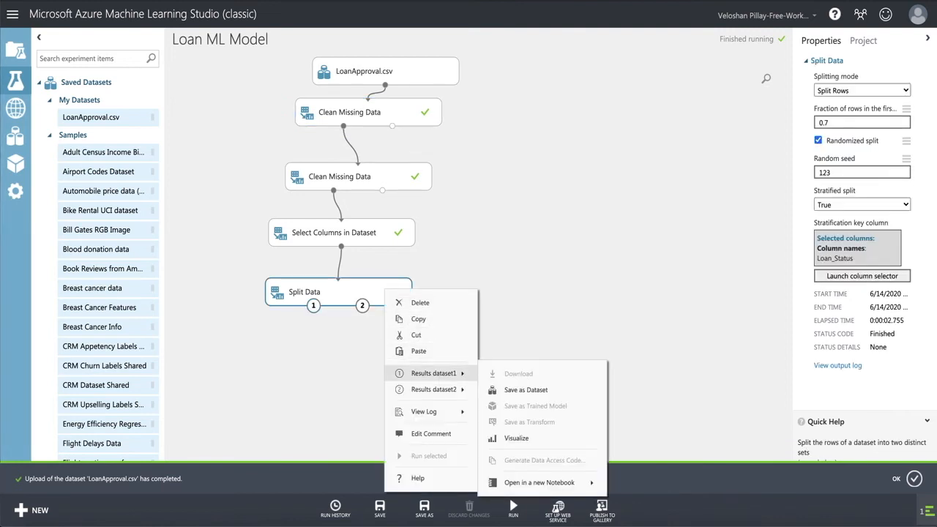
mouse_move(433, 389)
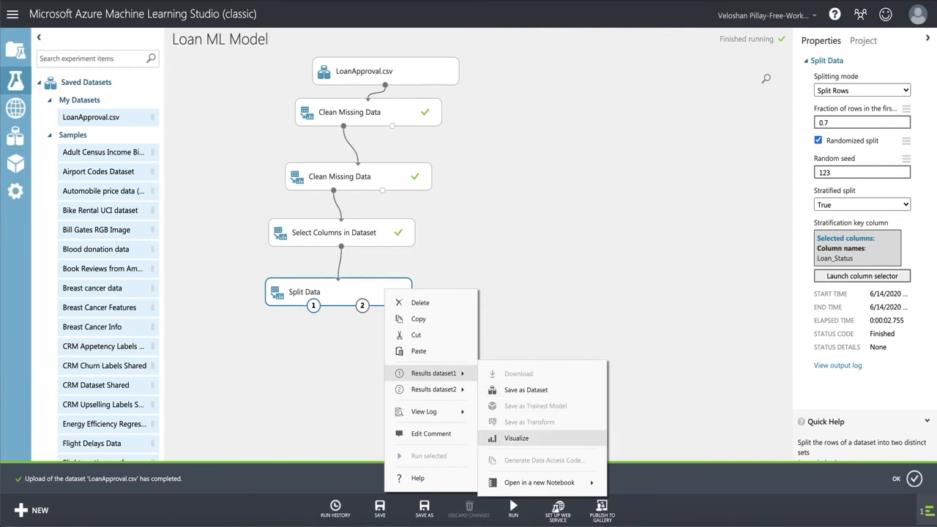
click(516, 454)
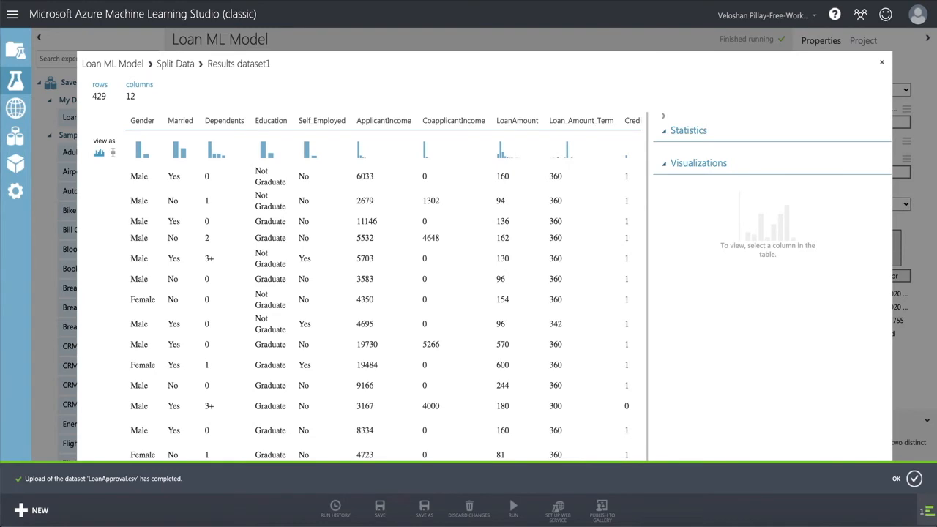
key(Escape)
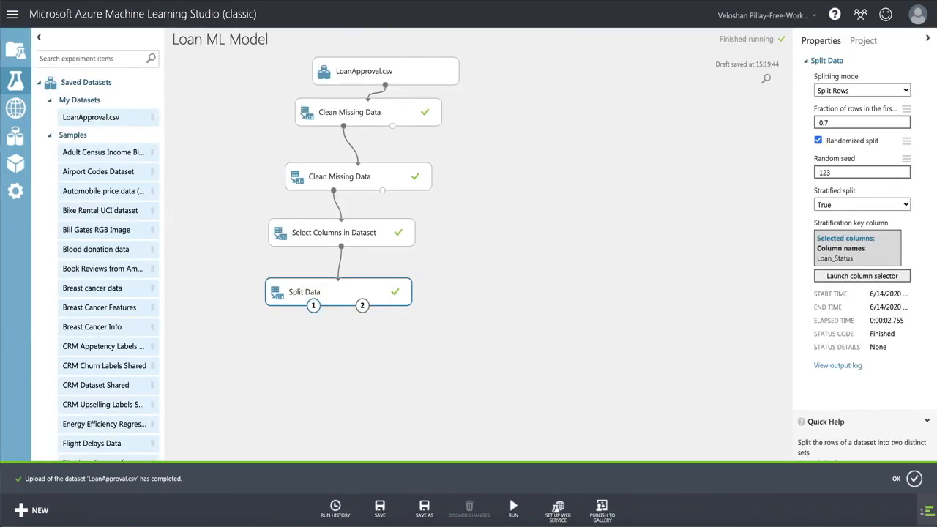
- Visualize the Split Data module's Results dataset2 and check its row count
right_click(387, 292)
mouse_move(434, 391)
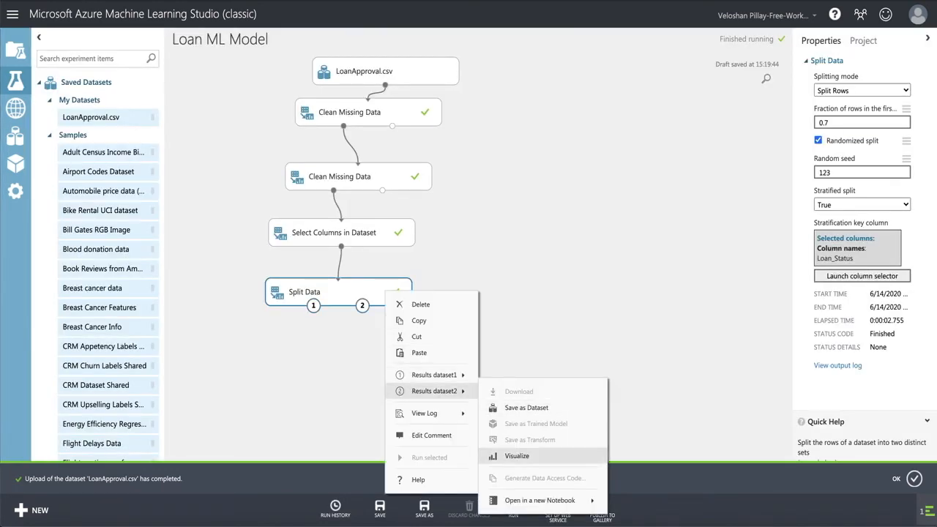
click(517, 455)
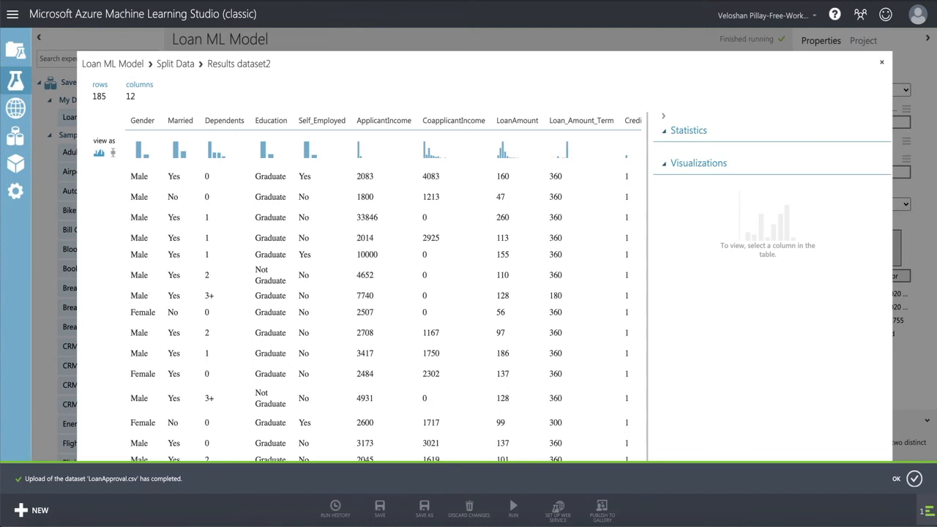
key(Escape)
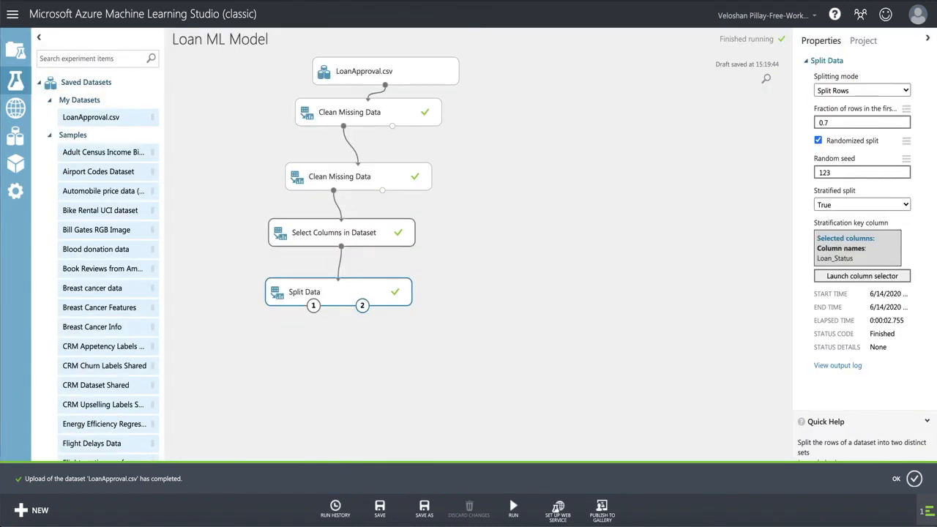
key(ctrl+a)
key(Escape)
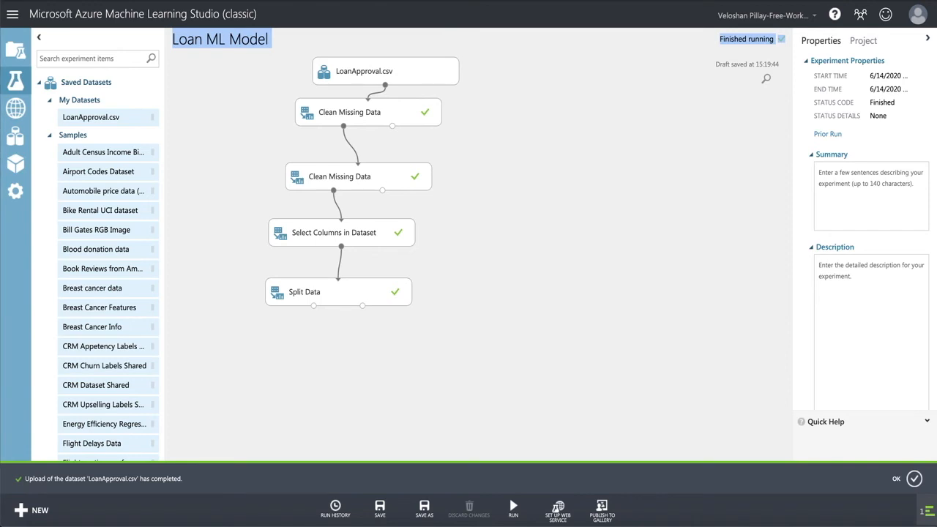
click(257, 39)
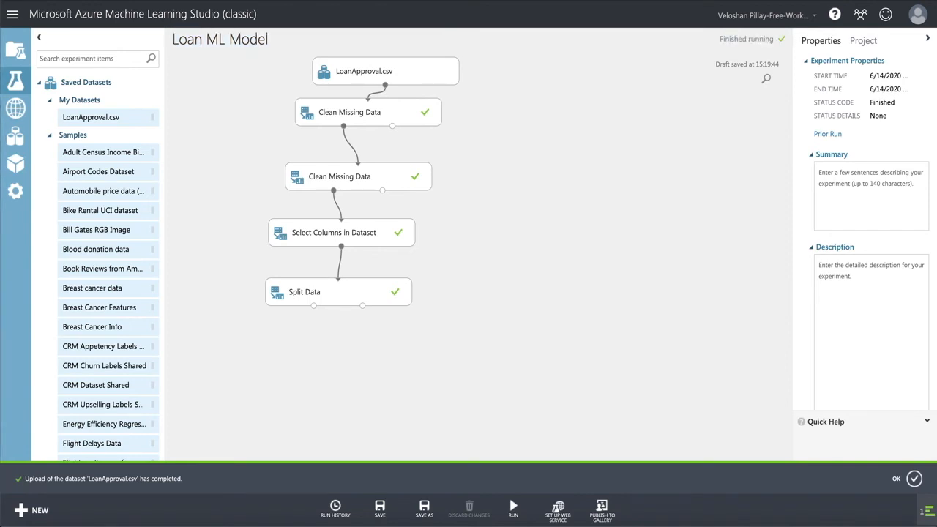
drag(274, 52, 537, 375)
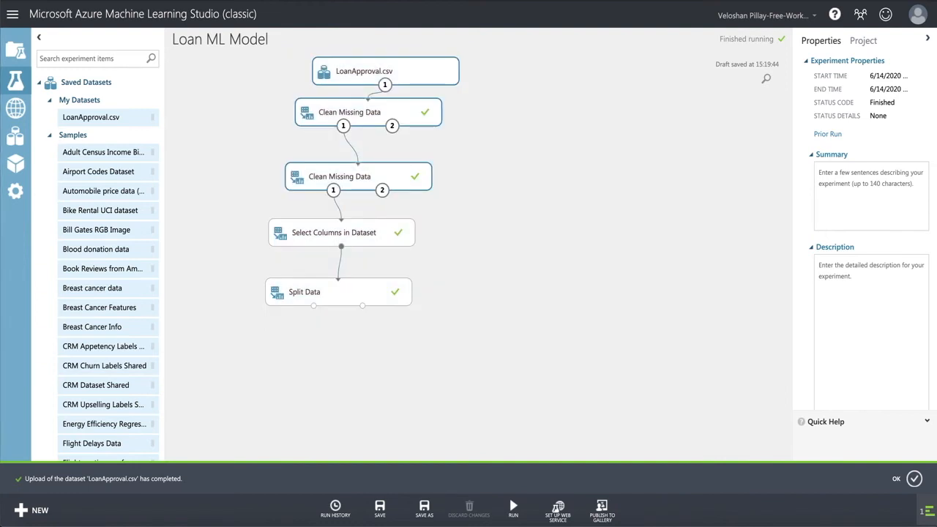
key(ctrl+a)
key(Escape)
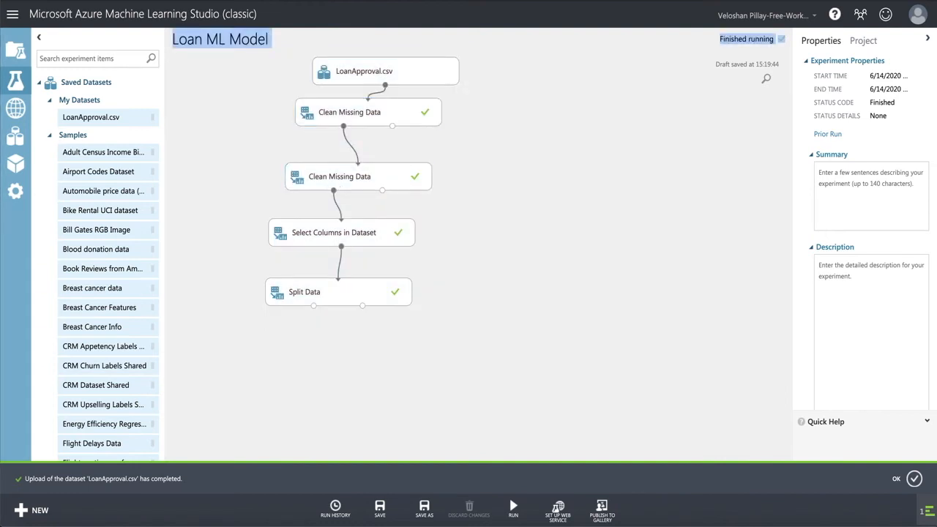
- Select the whole chain from LoanApproval.csv to Split Data and shift it to the right on the canvas
drag(484, 53, 268, 342)
drag(338, 233, 407, 235)
key(Escape)
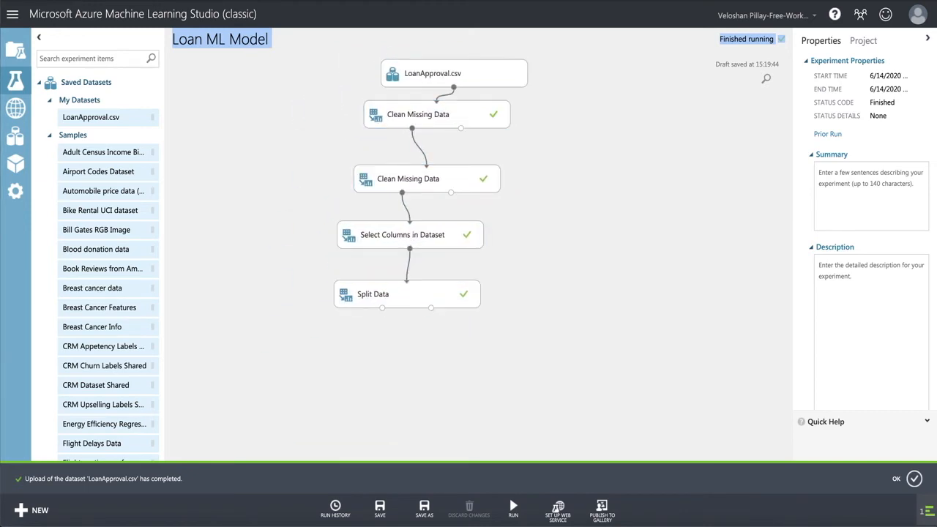
click(242, 139)
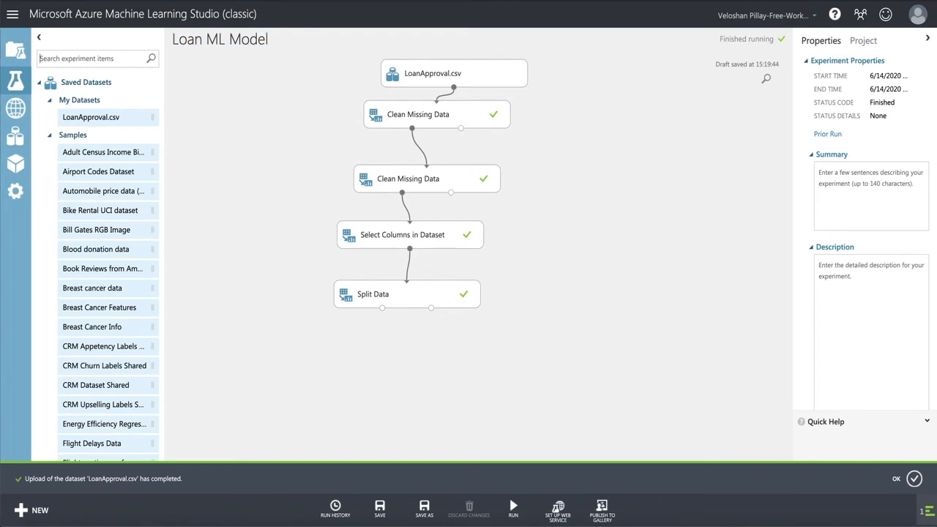
- Add a Two-Class Logistic Regression module to the lower left of Split Data and a Train Model module below Split Data
text(logi)
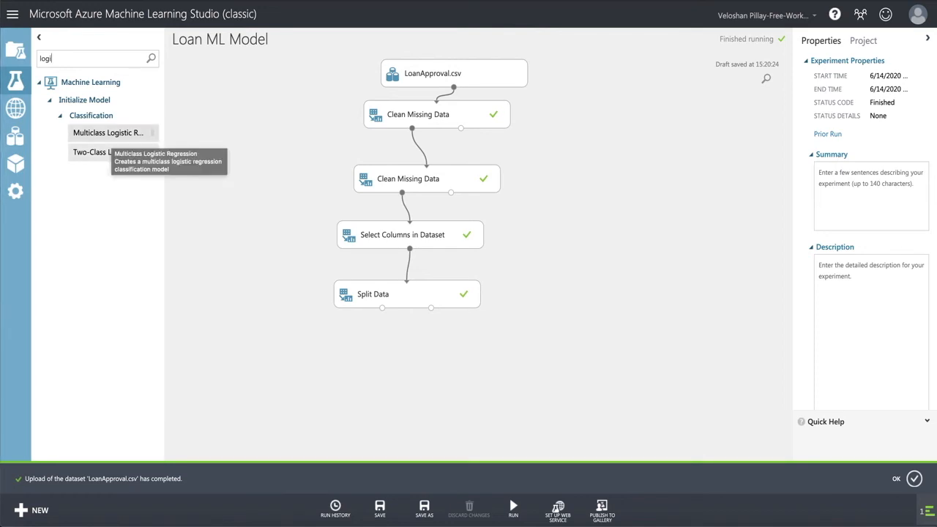
drag(108, 151, 257, 349)
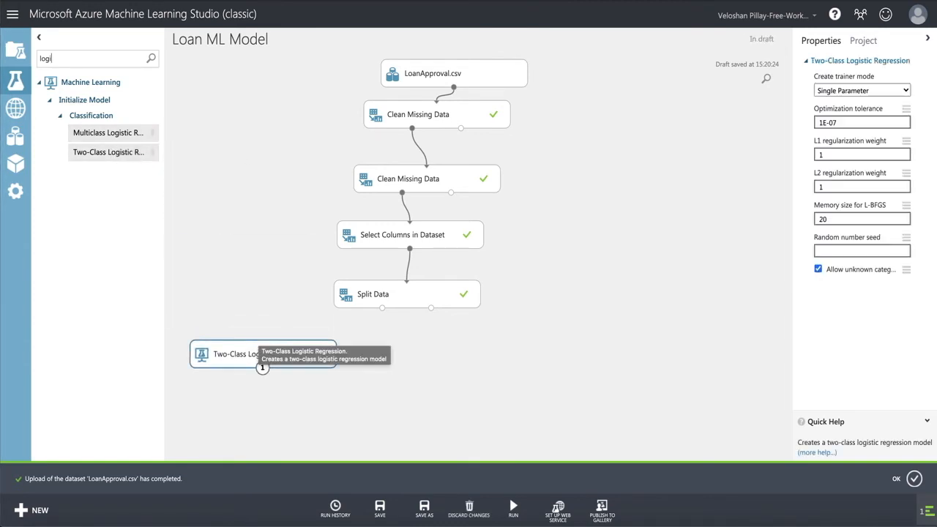
drag(58, 59, 24, 57)
text(train)
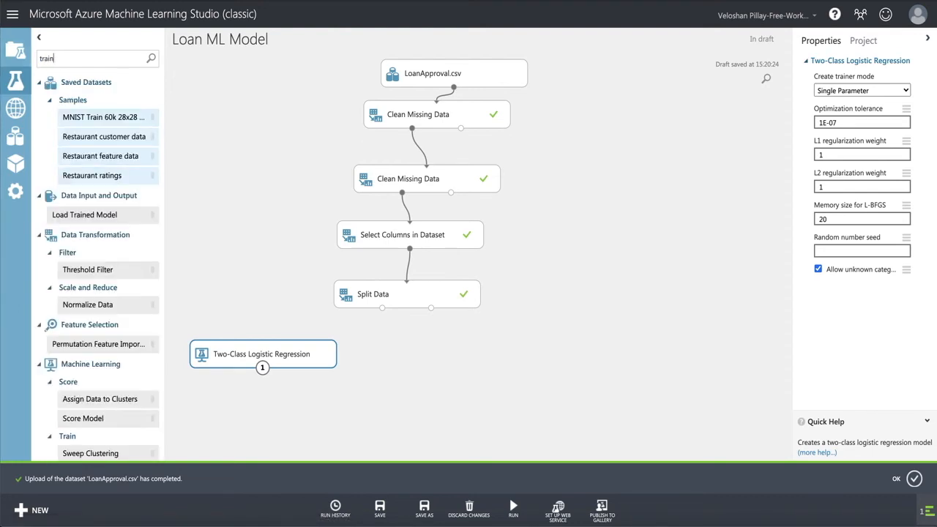
text( model)
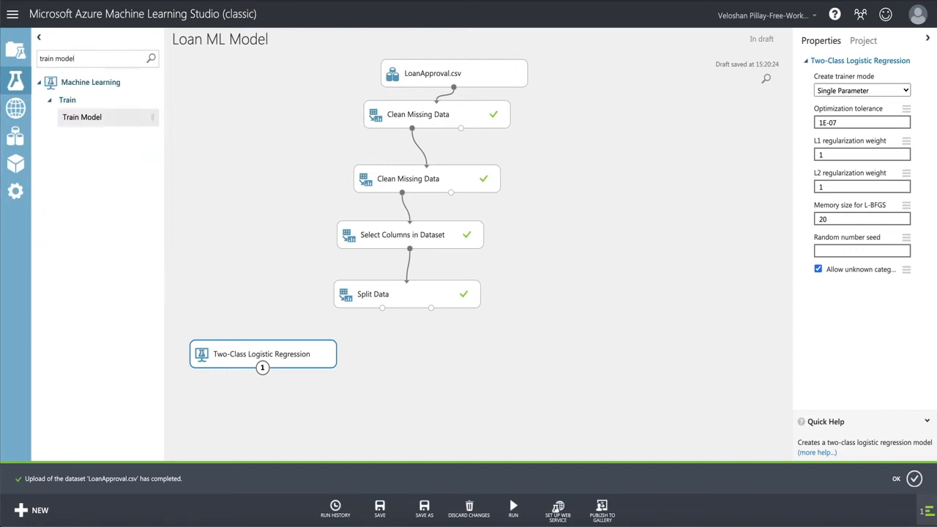
drag(82, 117, 423, 408)
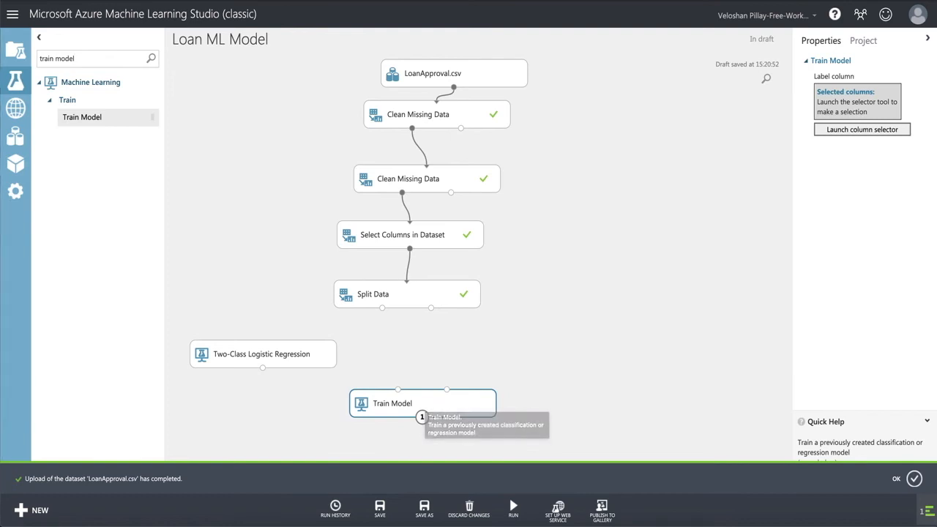
- Connect Two-Class Logistic Regression to Train Model's first input and Split Data's Results dataset1 to its second input
drag(263, 367, 397, 389)
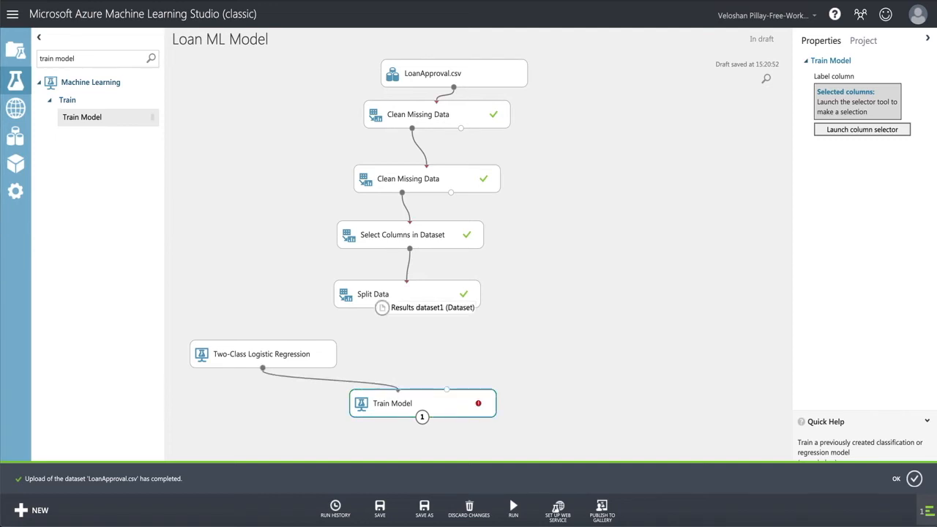
drag(382, 308, 446, 388)
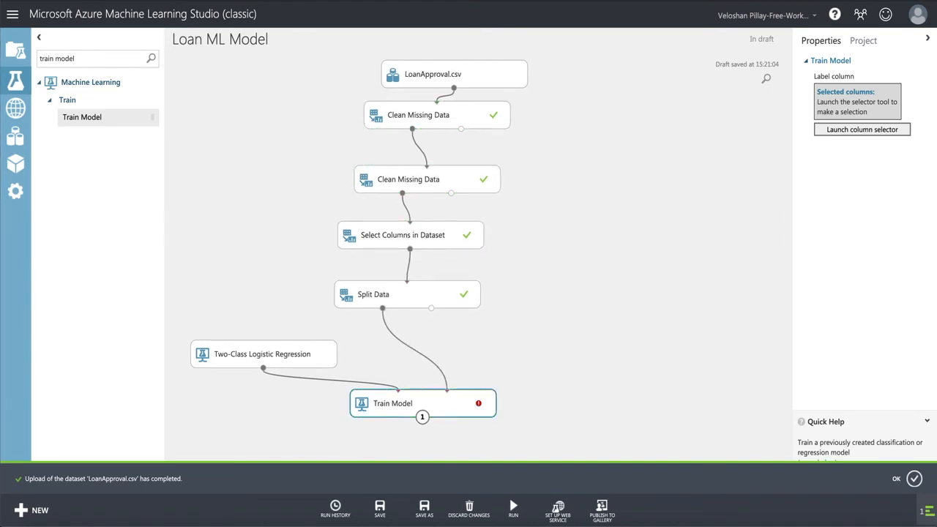
scroll(527, 384, down, 2)
scroll(527, 384, up, 1)
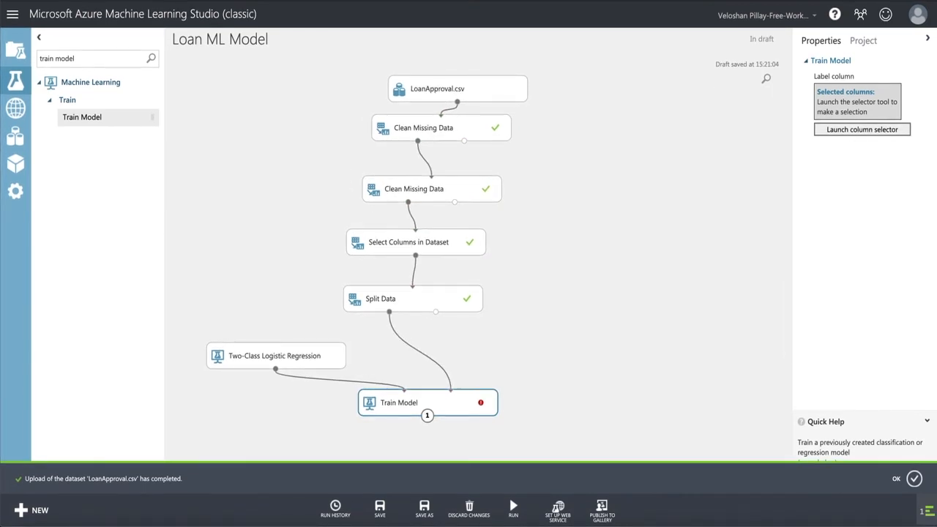
- Set Loan_Status as the label column of the Train Model module
click(862, 129)
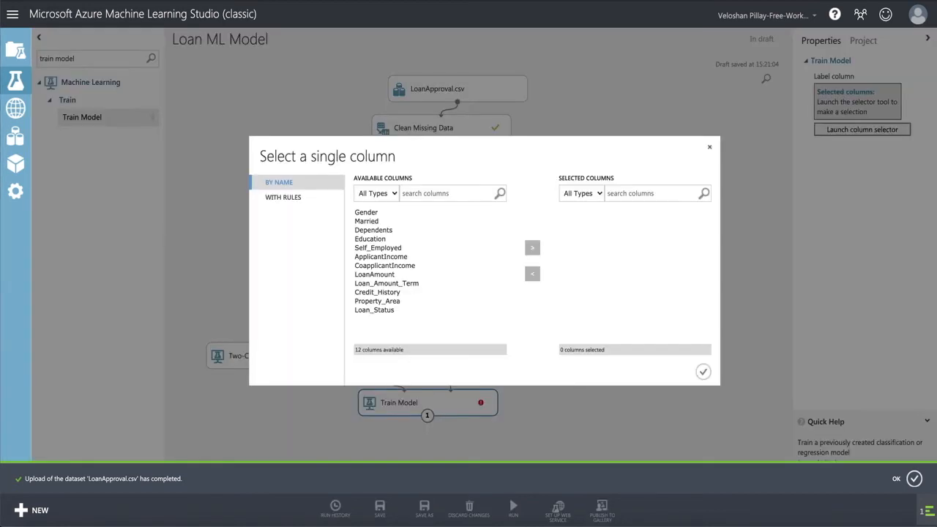
click(375, 311)
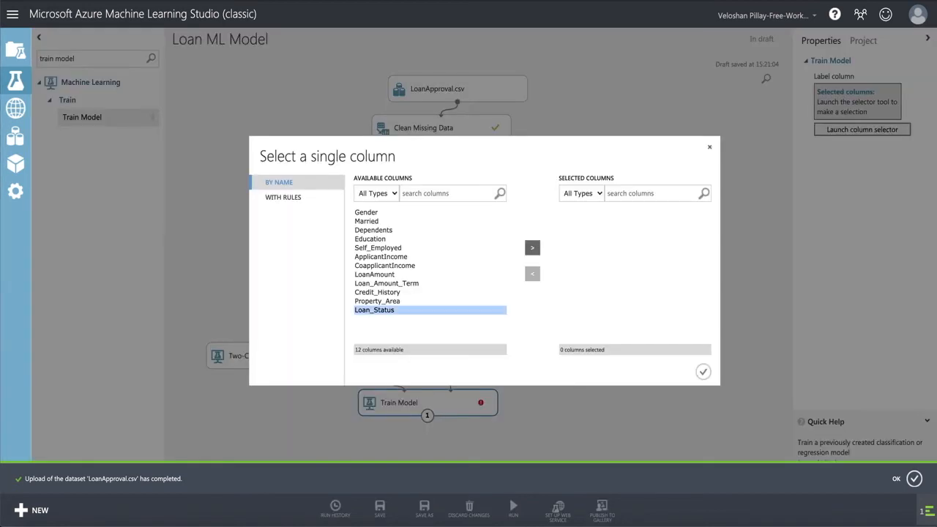
click(532, 248)
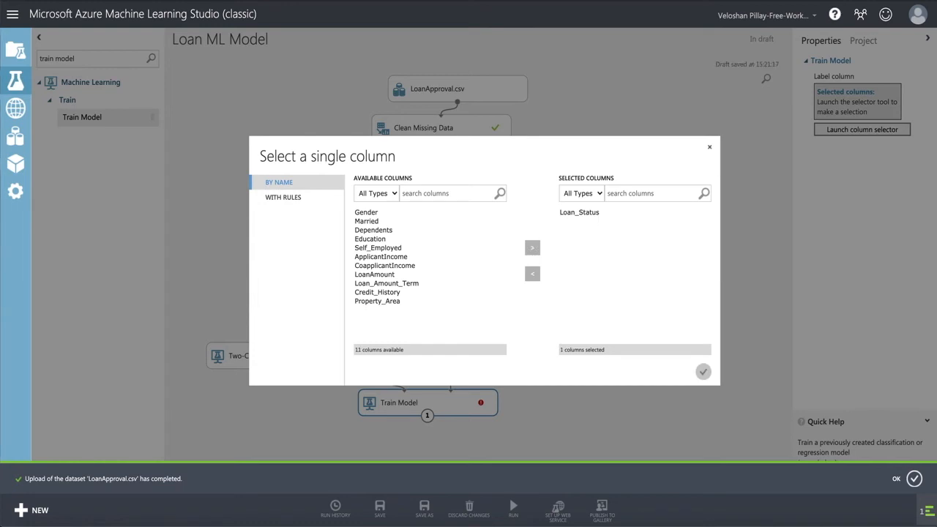
click(703, 372)
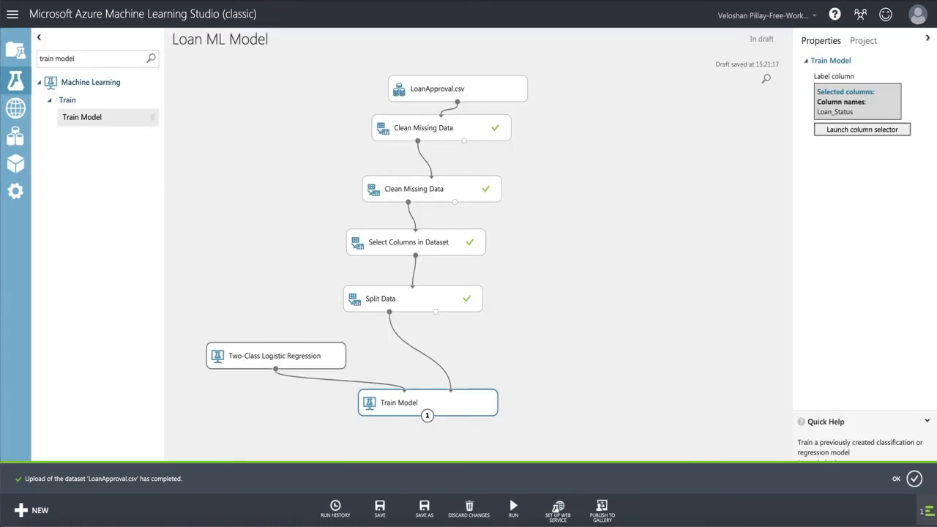
- Shift Two-Class Logistic Regression and Train Model up slightly, and add a Score Model module to the lower right of Train Model
drag(274, 356, 271, 331)
drag(399, 403, 399, 378)
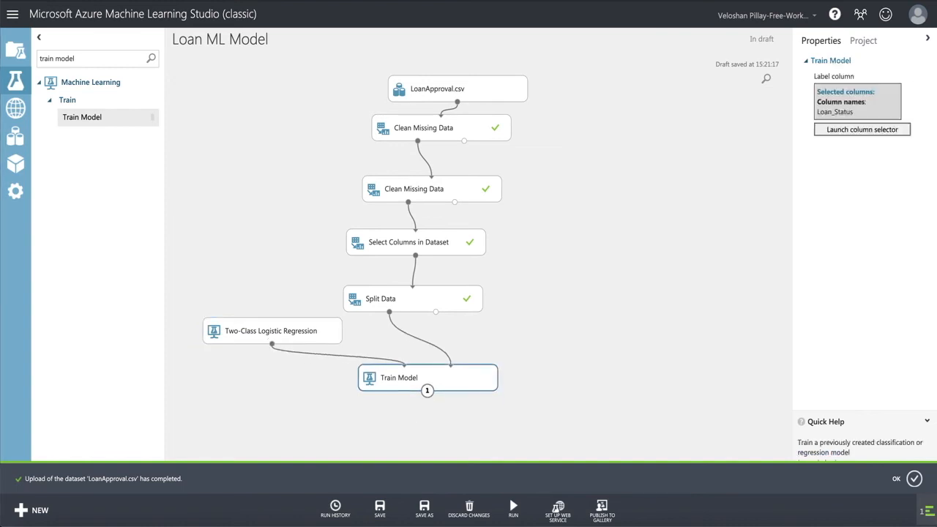
click(282, 241)
drag(80, 58, 17, 57)
text(sco)
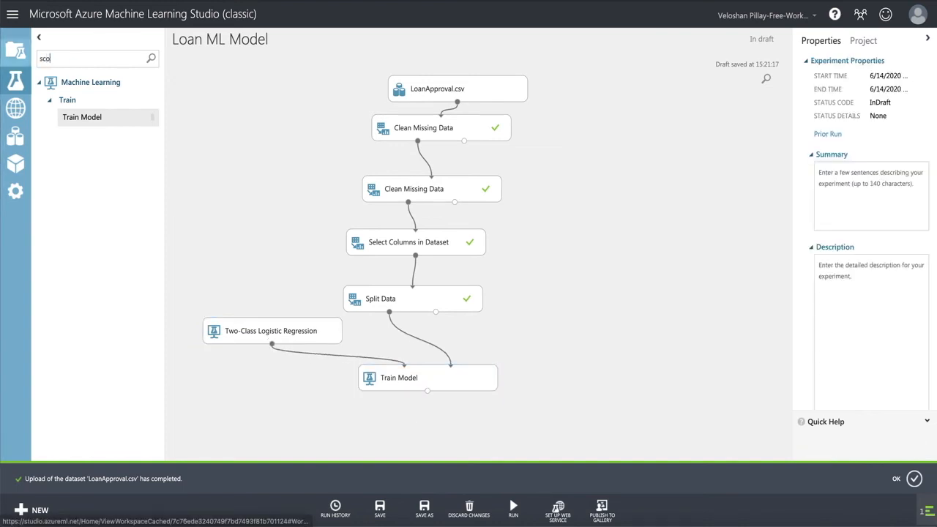
text(re)
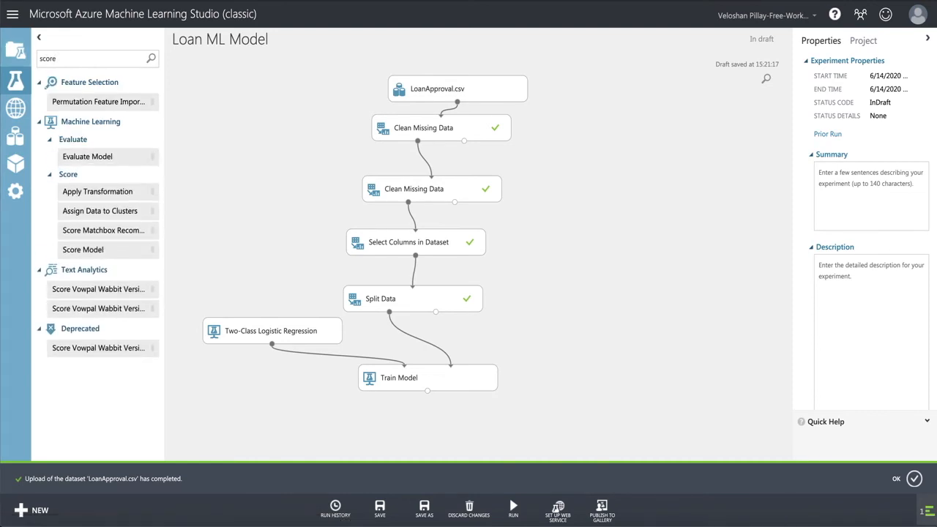
drag(82, 250, 503, 418)
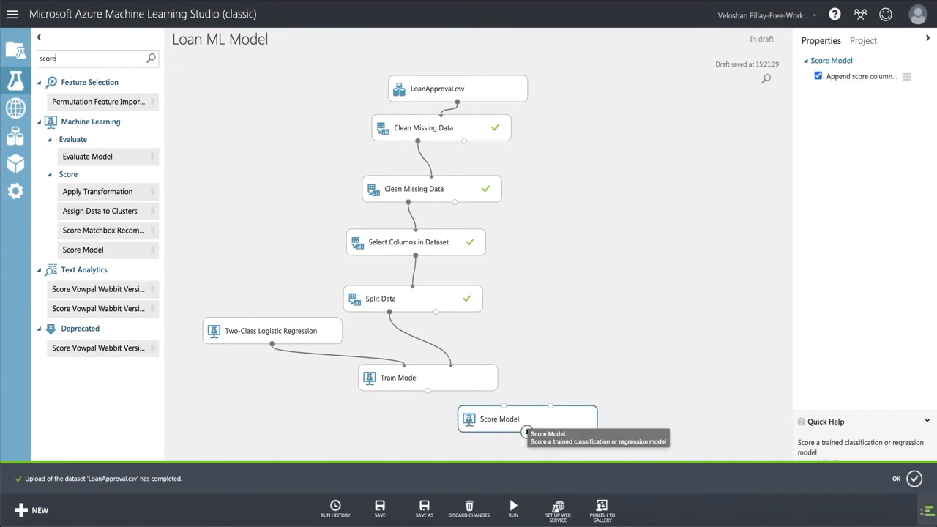
- Connect Train Model and Split Data's Results dataset2 to Score Model's two inputs and run the experiment
drag(427, 390, 503, 405)
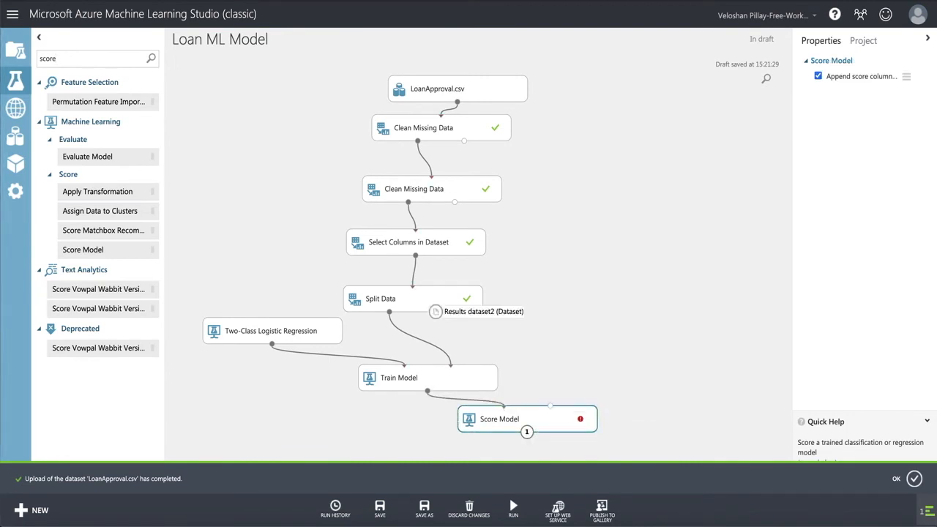
drag(436, 311, 550, 405)
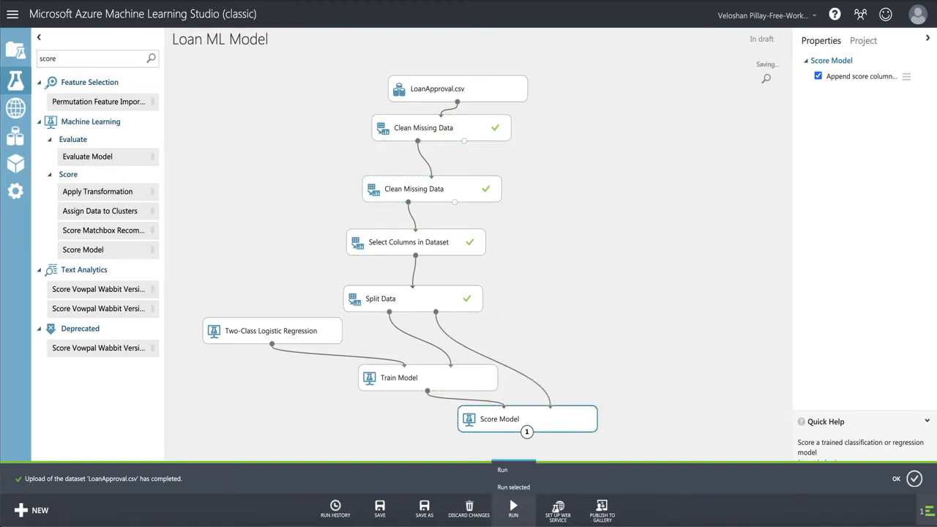
click(513, 506)
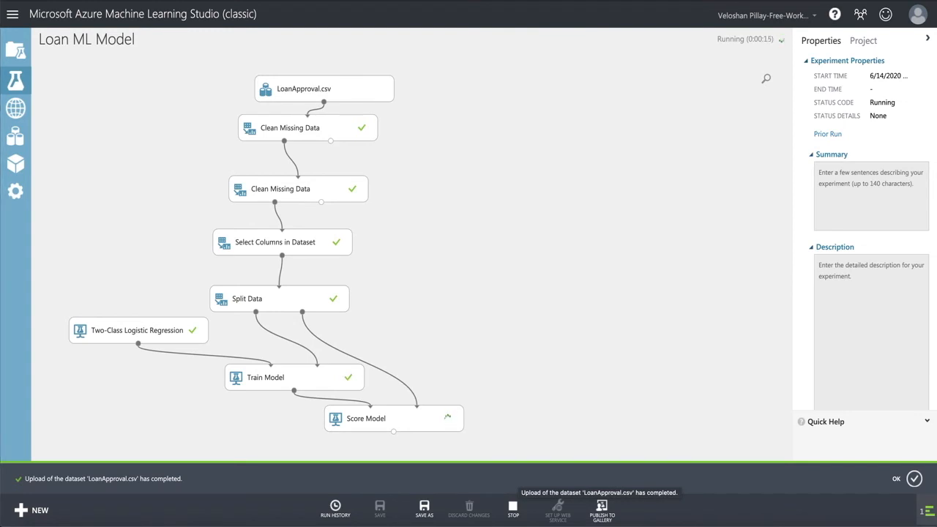
click(324, 89)
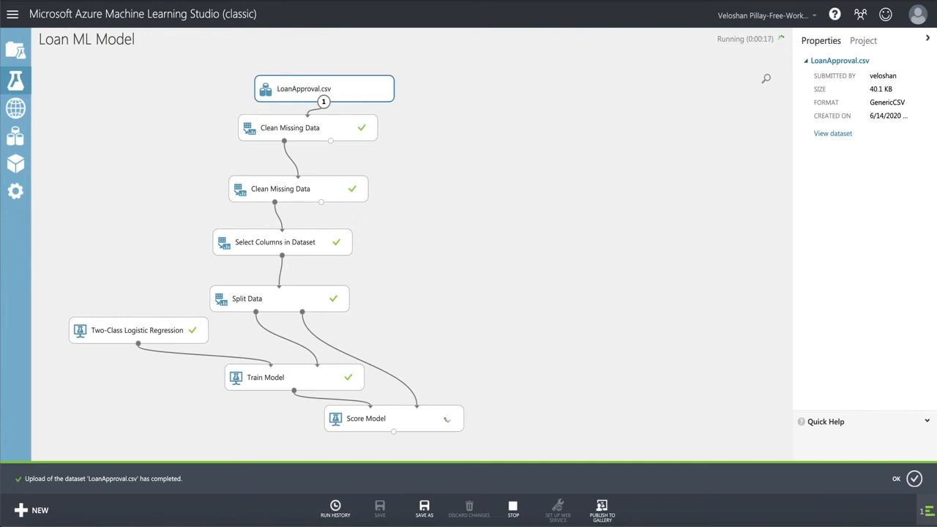
click(527, 190)
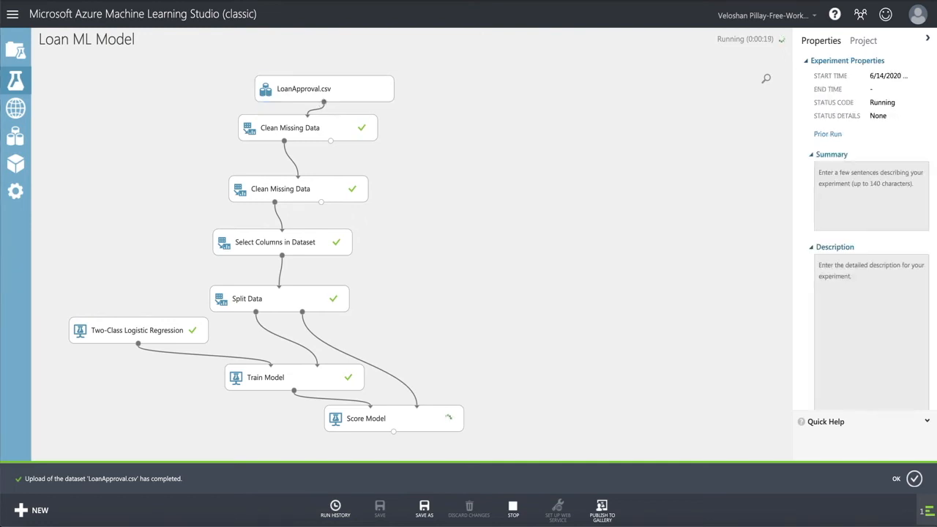
click(294, 377)
- Rearrange the Two-Class Logistic Regression, Train Model and Score Model modules into a compact layout below Split Data
click(138, 330)
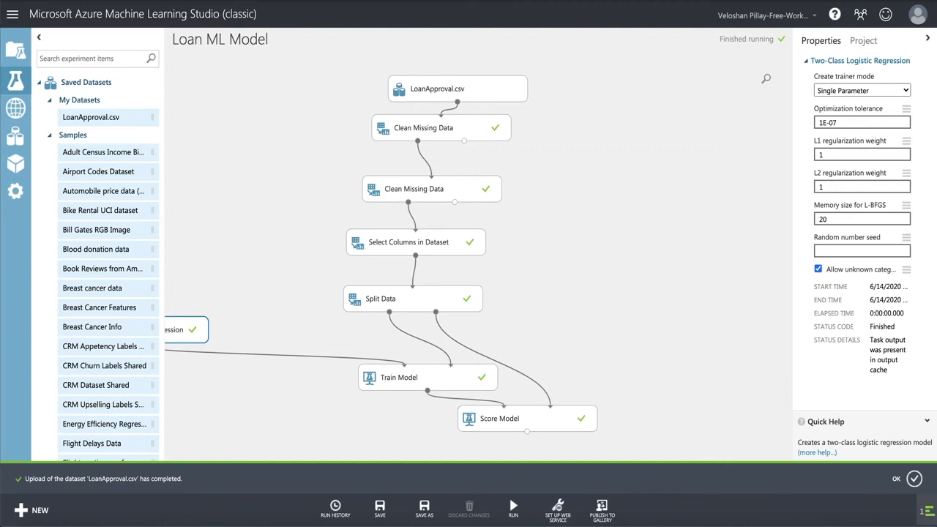
drag(180, 330, 327, 333)
drag(403, 377, 377, 365)
drag(505, 418, 511, 397)
- Visualize Score Model's scored dataset and inspect the statistics of the Scored Labels and Scored Probabilities columns
right_click(532, 409)
mouse_move(589, 424)
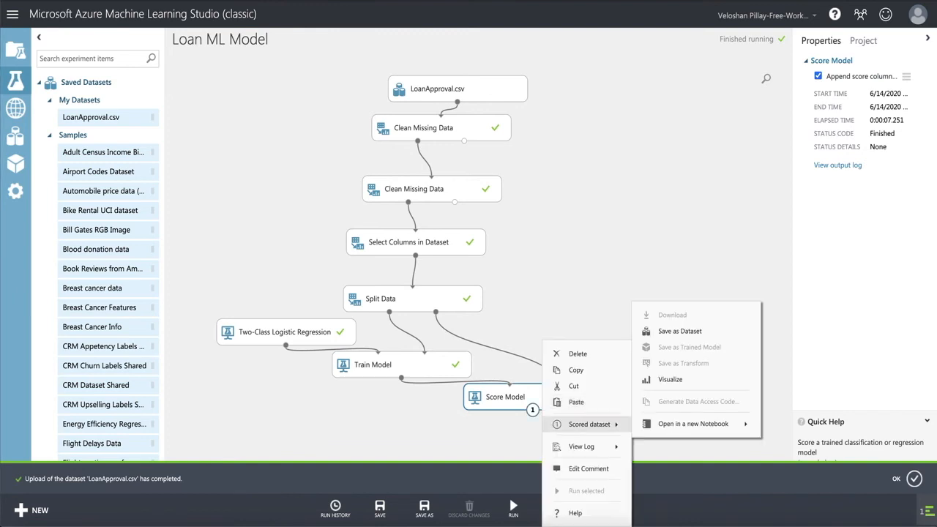
click(670, 379)
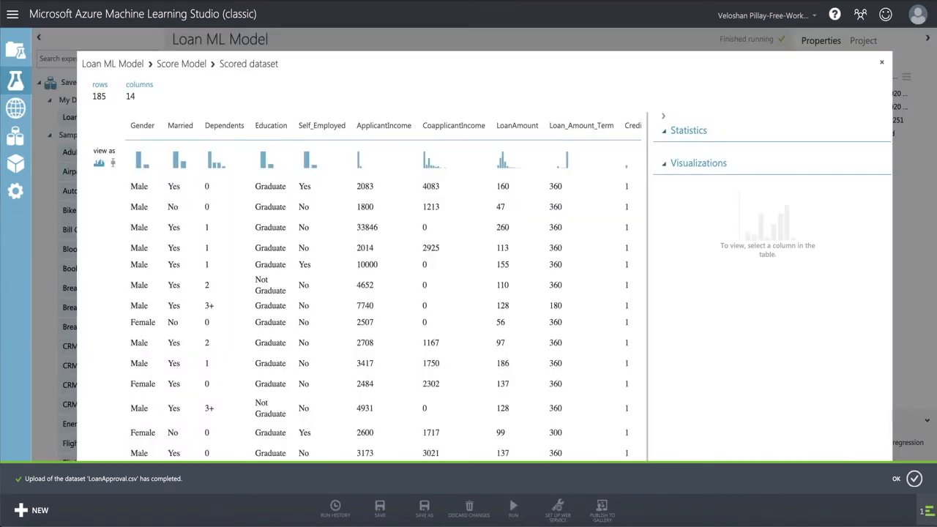
scroll(361, 289, right, 5)
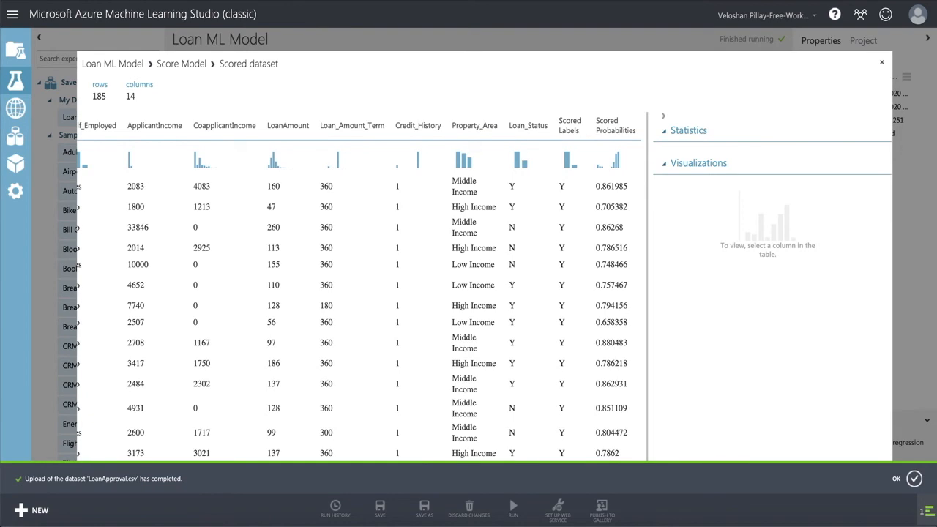
click(571, 126)
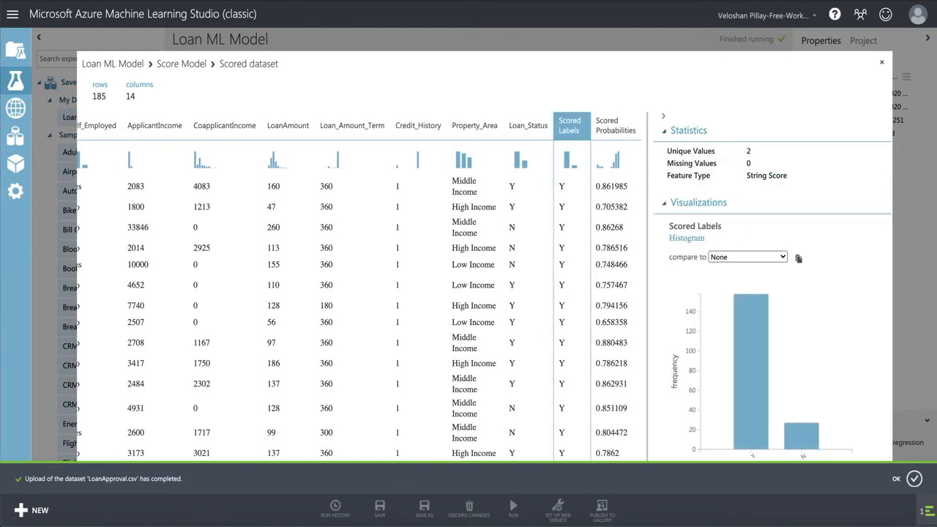
click(616, 126)
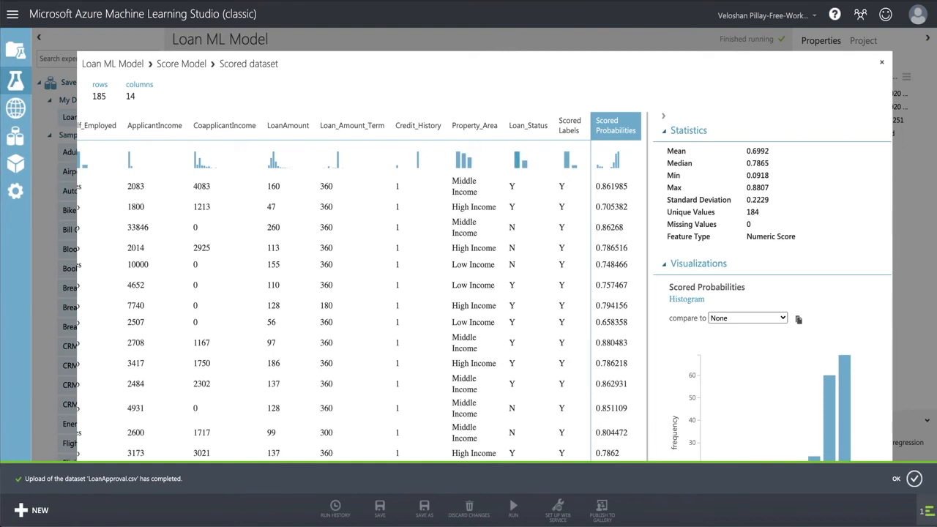
- Compare the Loan_Status histogram with the Scored Labels histogram, check Scored Probabilities again, and close the scored dataset
click(527, 126)
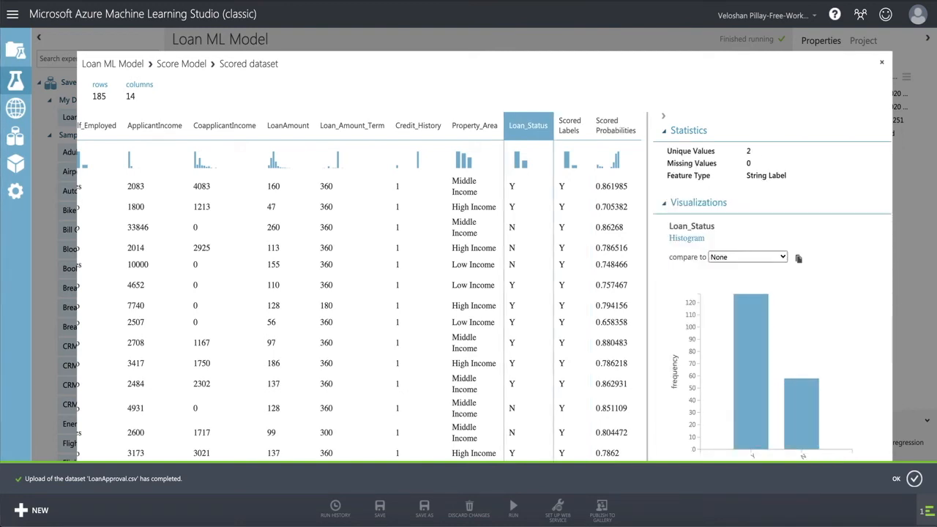
click(571, 126)
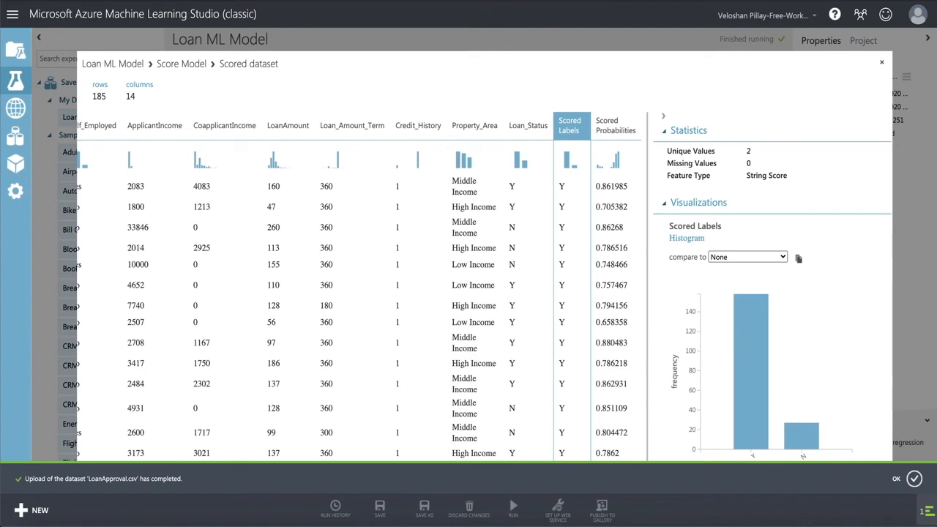
click(615, 125)
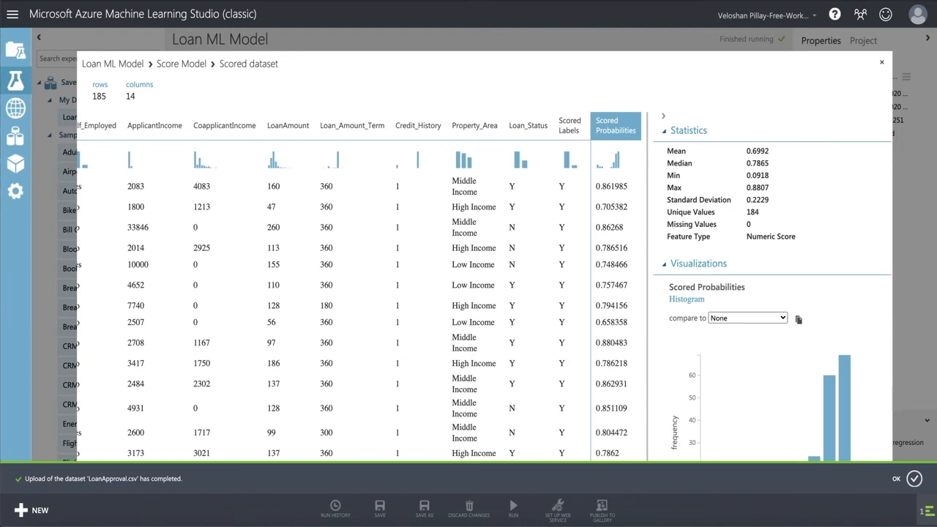
click(528, 125)
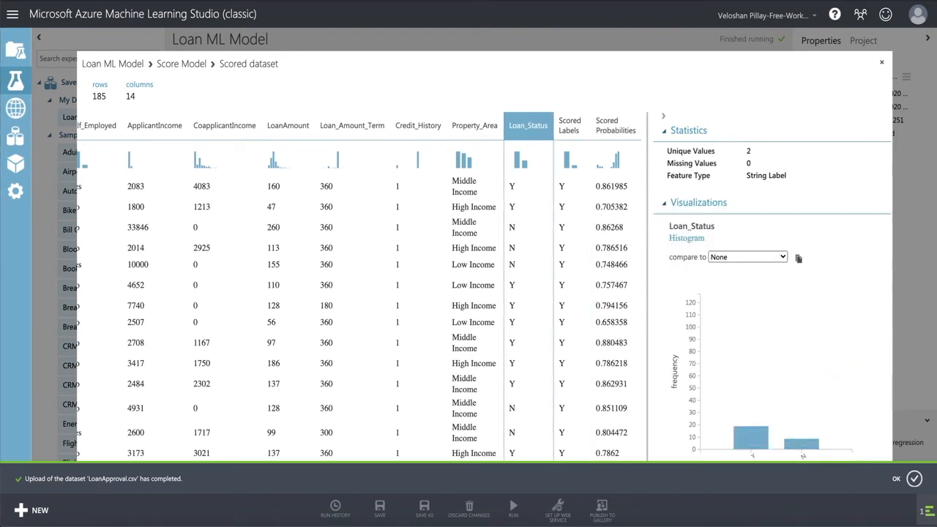
click(570, 126)
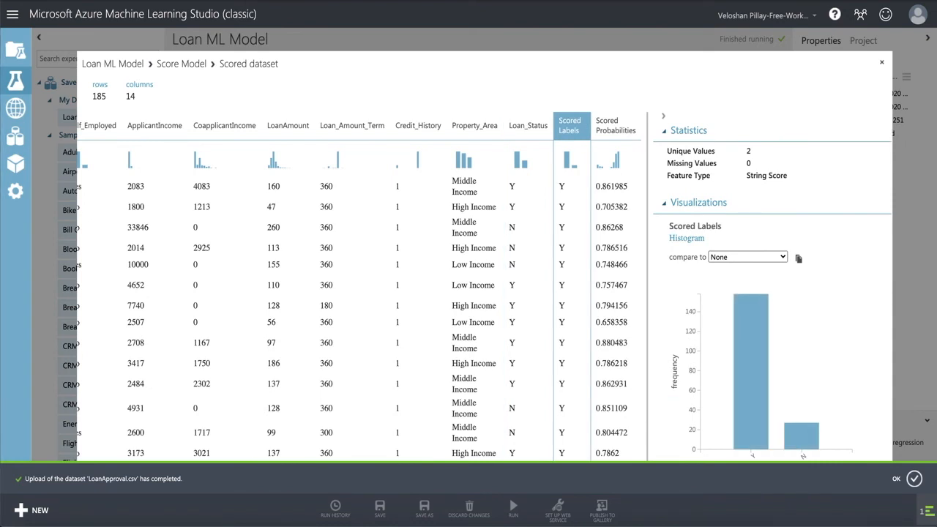
click(527, 126)
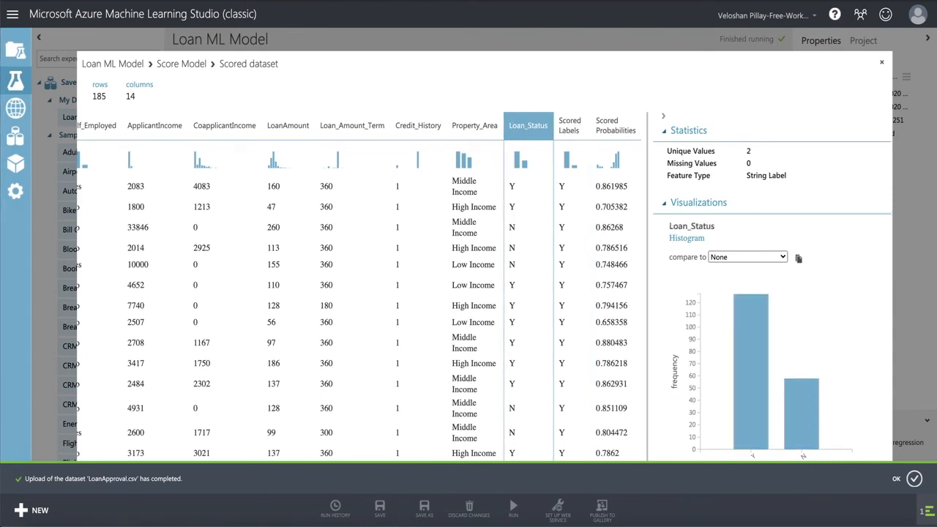
click(570, 126)
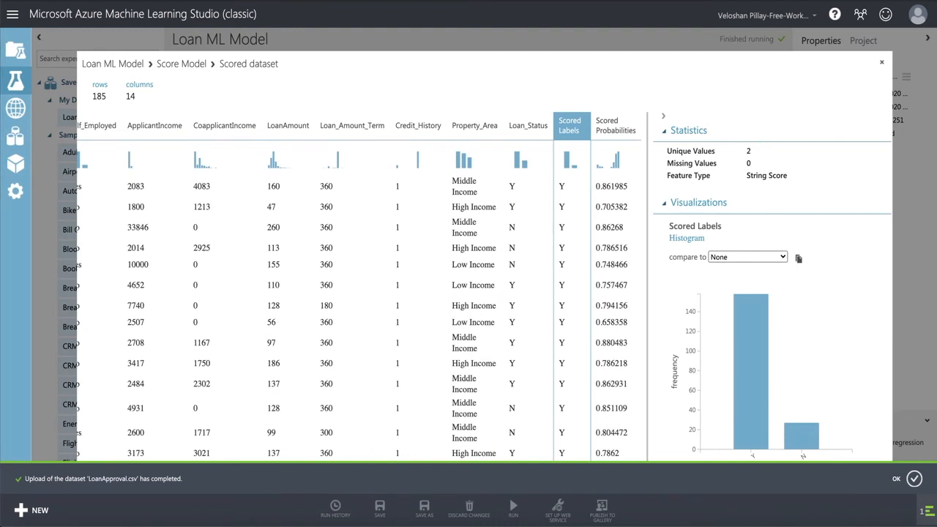
click(527, 126)
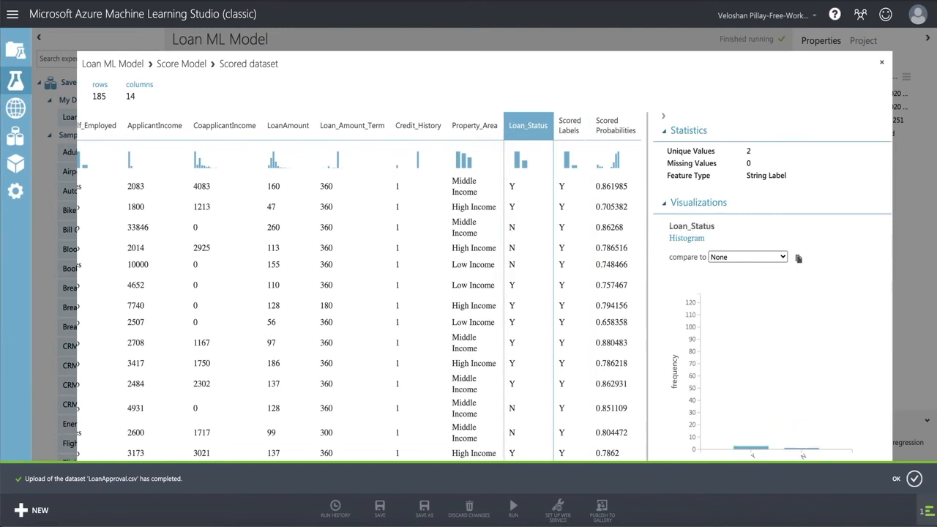
click(570, 126)
click(527, 126)
click(570, 126)
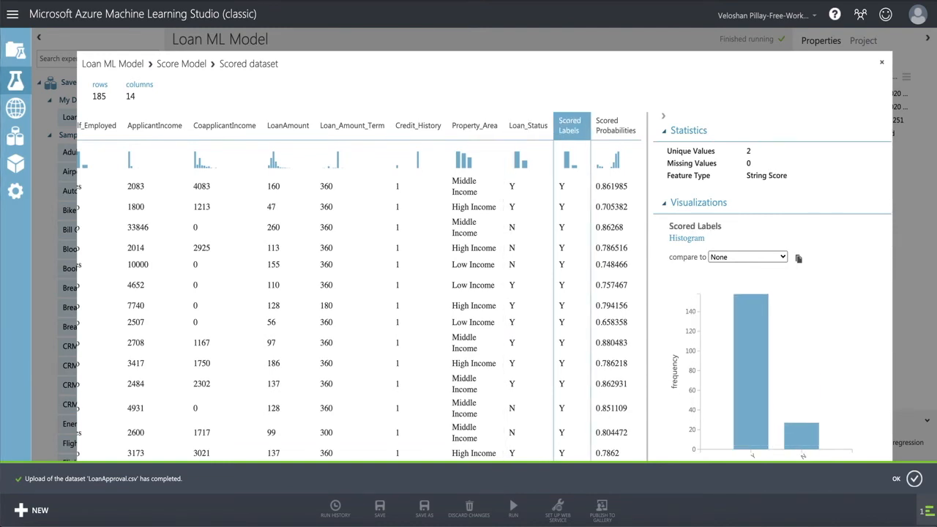
click(881, 63)
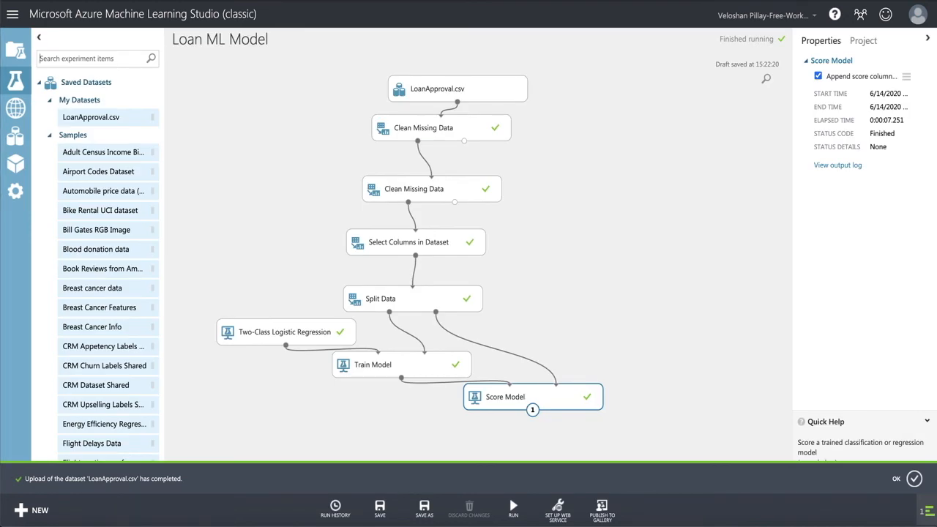
- Add an Evaluate Model module below Train Model and connect Score Model's output to its first input
text(eval)
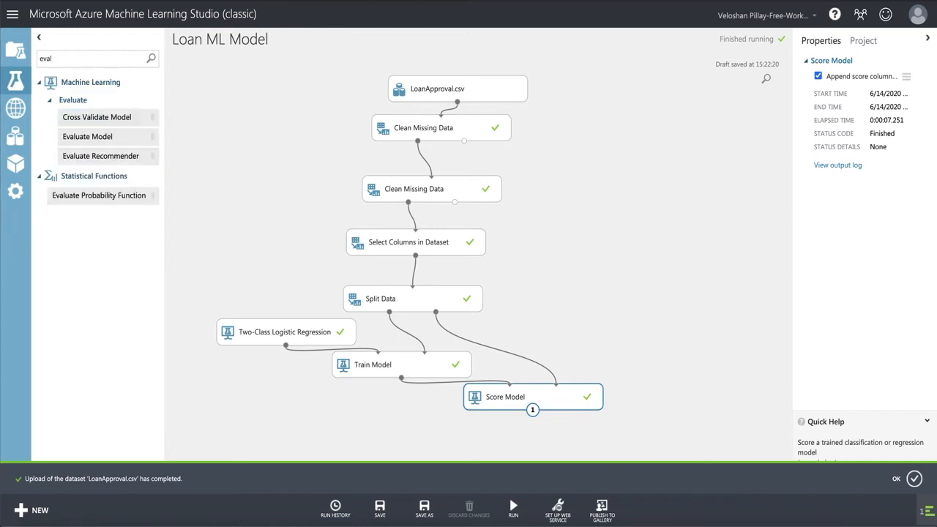
drag(87, 136, 365, 438)
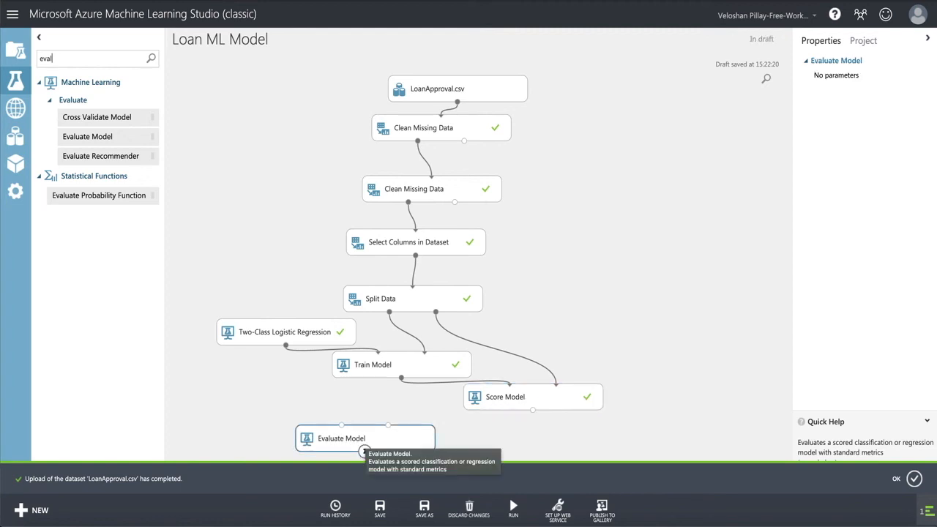
drag(533, 410, 342, 425)
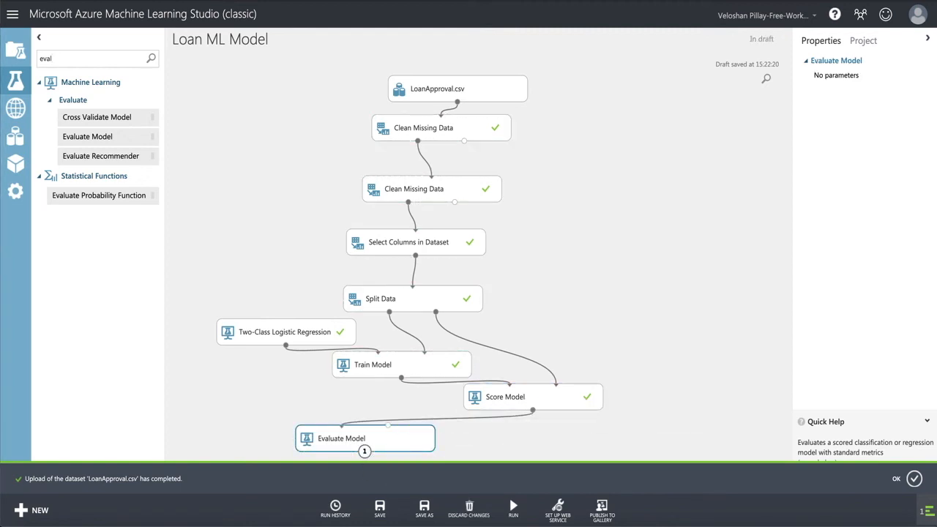
- Run only the Evaluate Model module and visualize its evaluation results
mouse_move(513, 507)
click(514, 486)
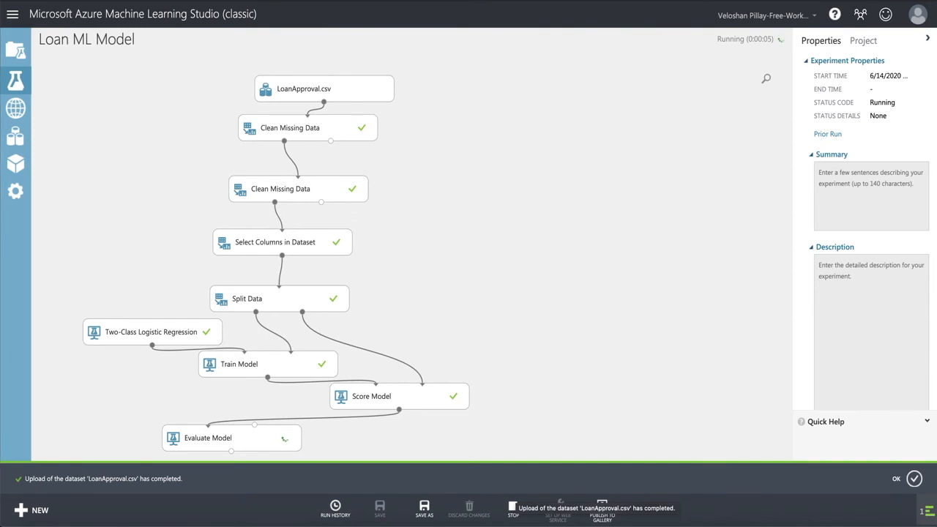
click(364, 438)
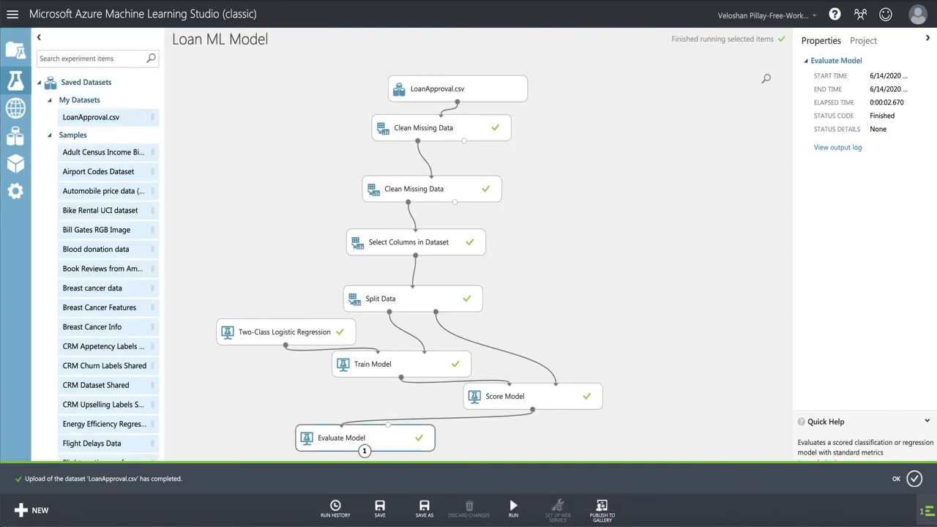
right_click(402, 437)
mouse_move(454, 425)
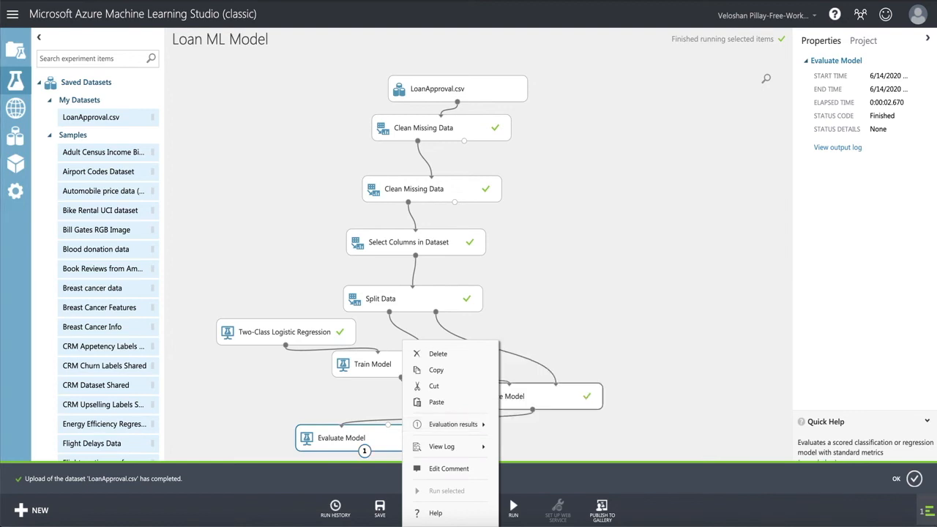
click(537, 380)
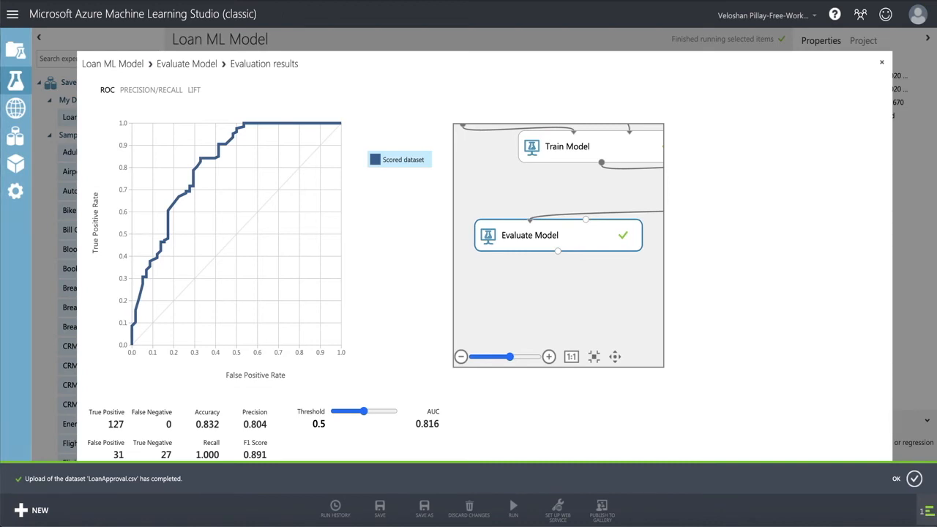
- Examine the ROC curve, confusion matrix counts, accuracy, precision, recall, F1 score and AUC, and close the evaluation results
scroll(490, 269, down, 2)
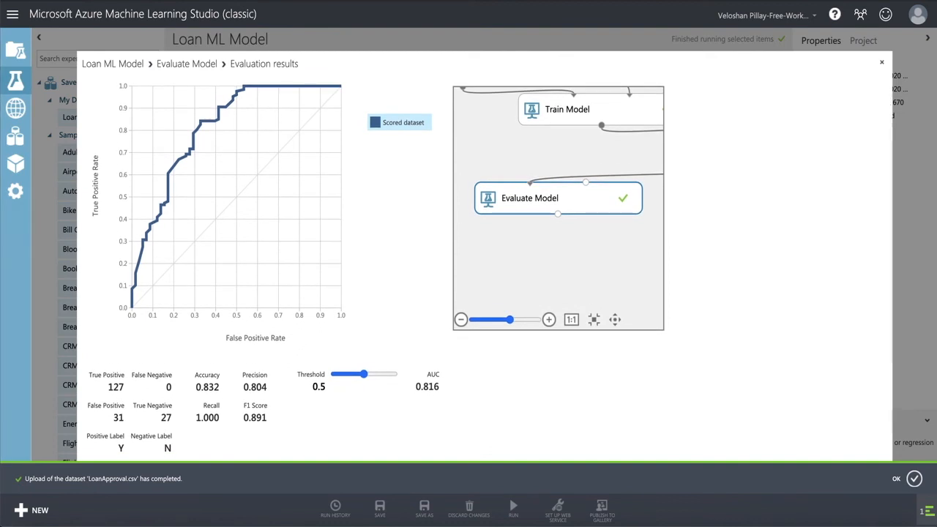
scroll(489, 268, down, 1)
scroll(490, 269, down, 1)
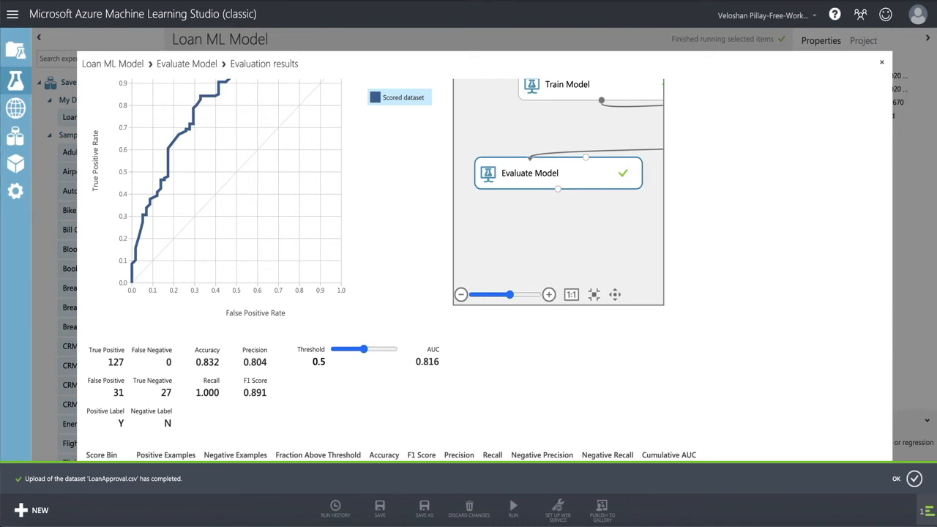
key(Escape)
key(Escape)
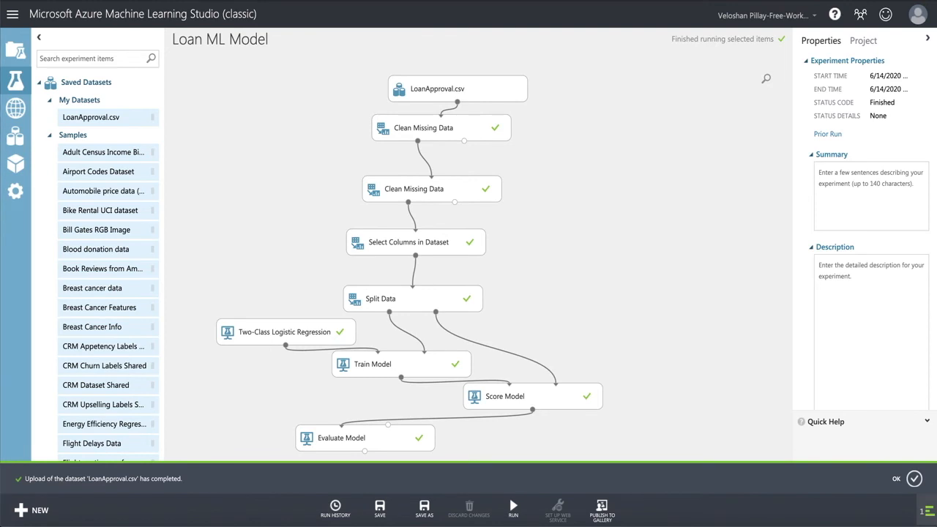
- Run the whole training experiment and set up a Predictive Web Service [Recommended] from it
click(513, 509)
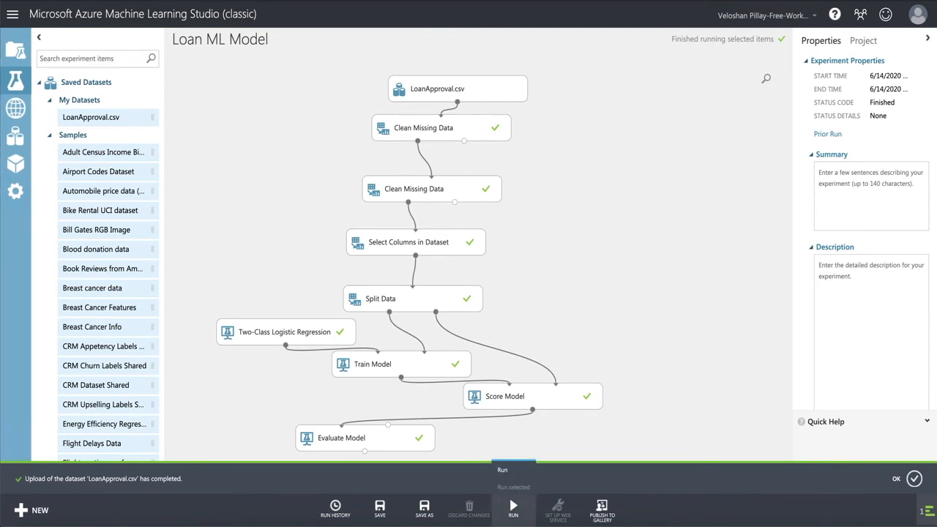
click(502, 469)
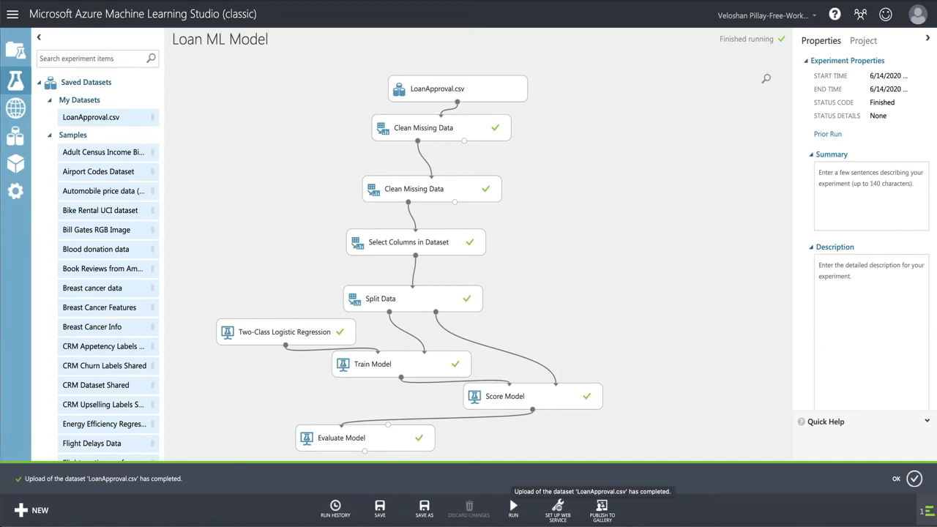
click(557, 509)
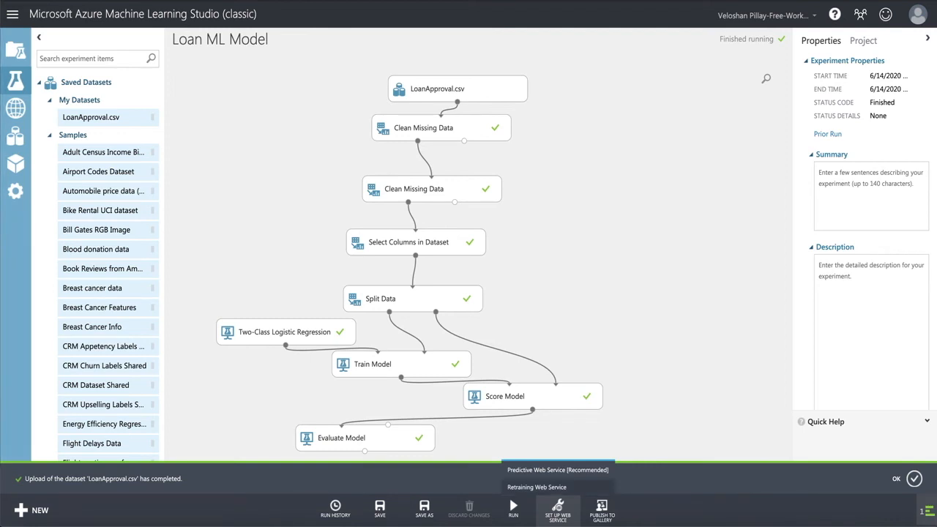
click(558, 469)
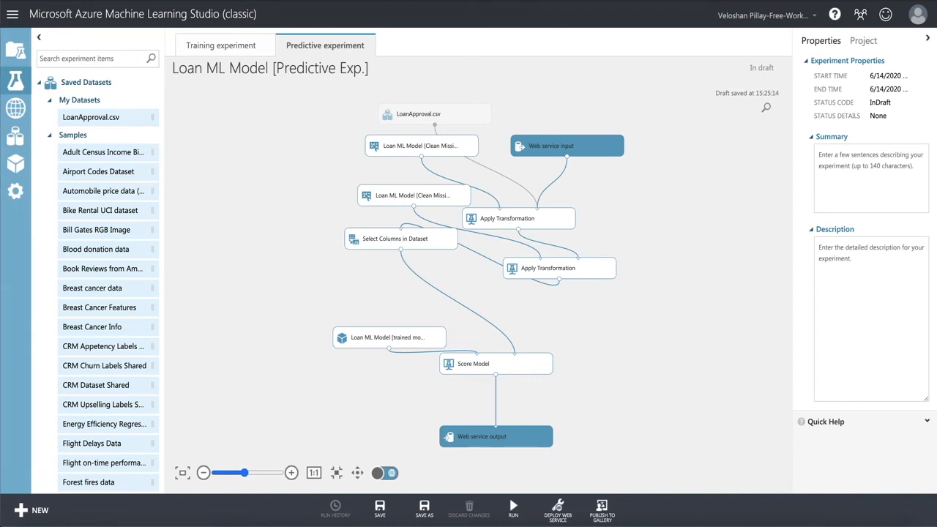
- Try to run the predictive experiment and access Score Model's scored dataset
click(513, 510)
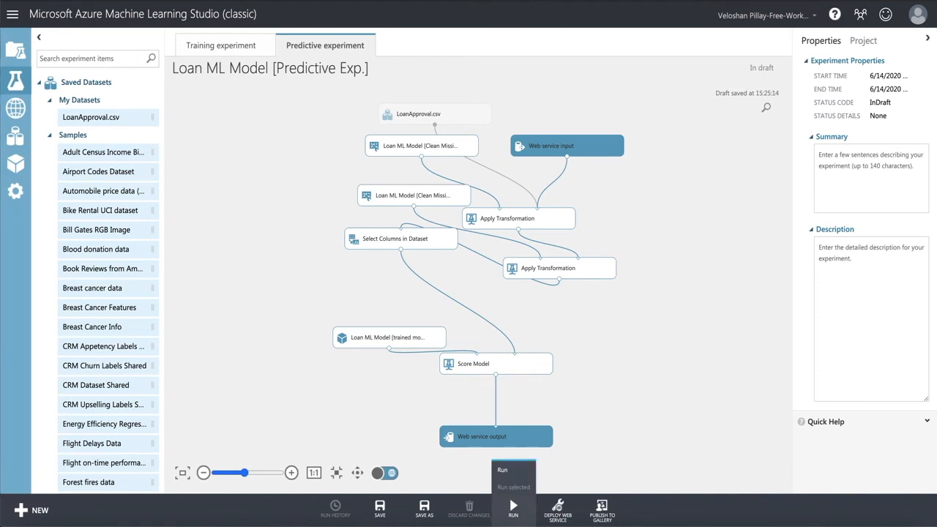
click(502, 470)
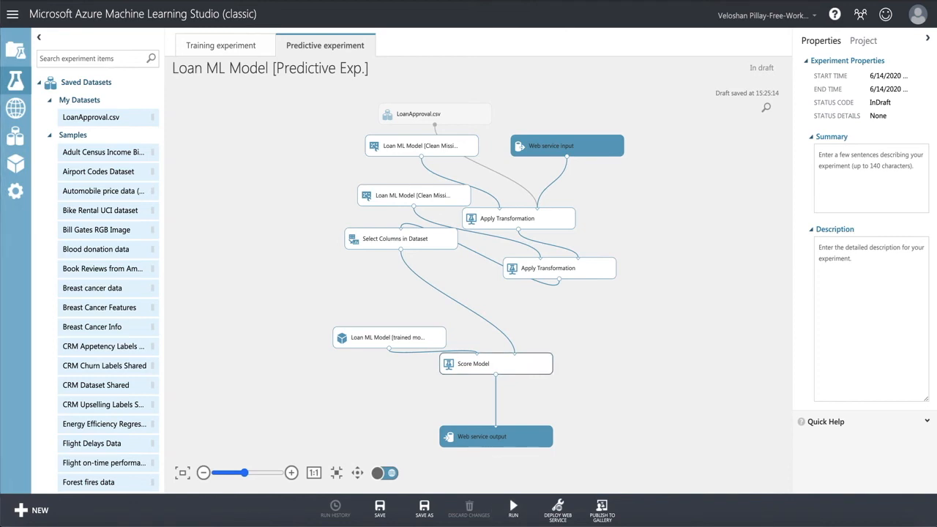
right_click(505, 363)
mouse_move(549, 424)
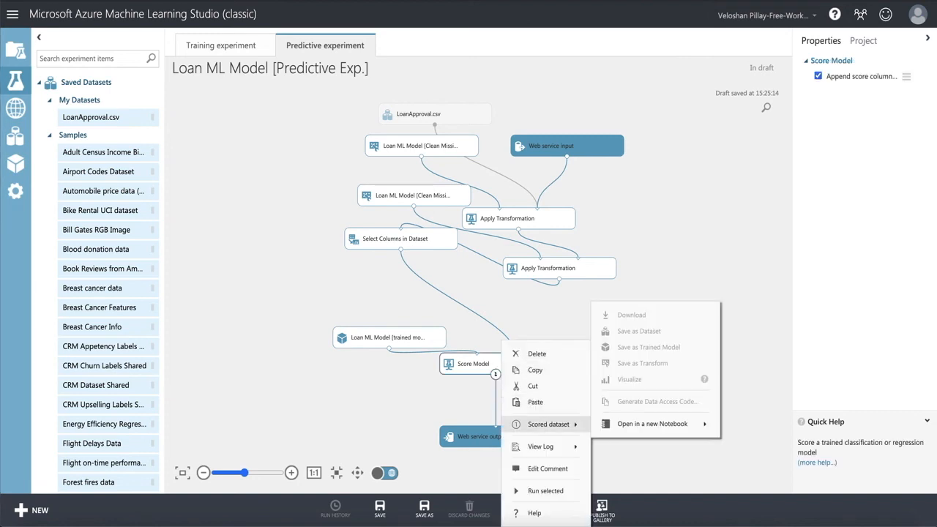
click(631, 466)
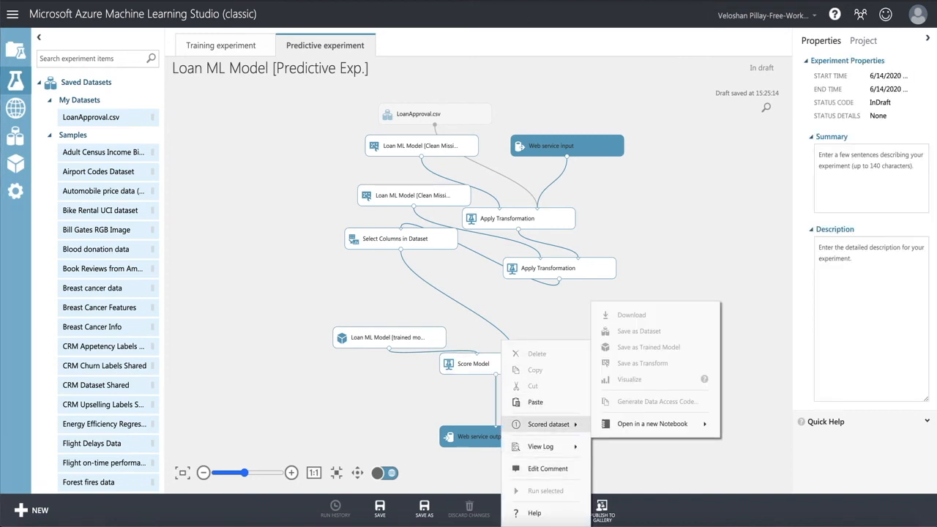
mouse_move(652, 424)
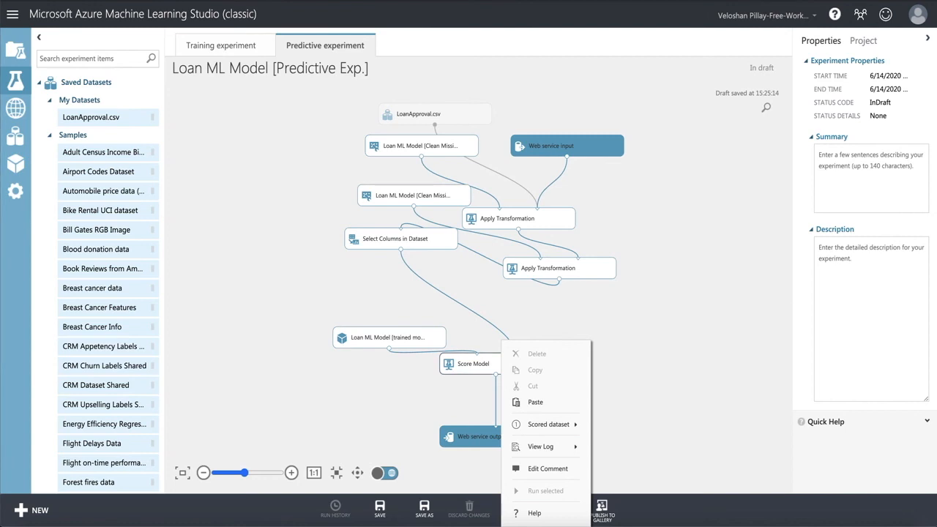
click(473, 364)
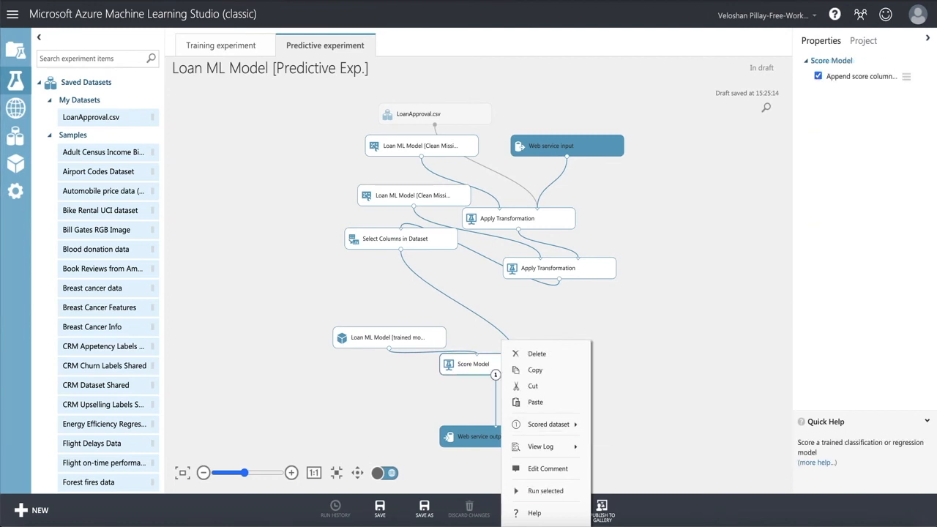
click(535, 370)
- Run the predictive experiment and visualize Score Model's scored dataset
click(513, 505)
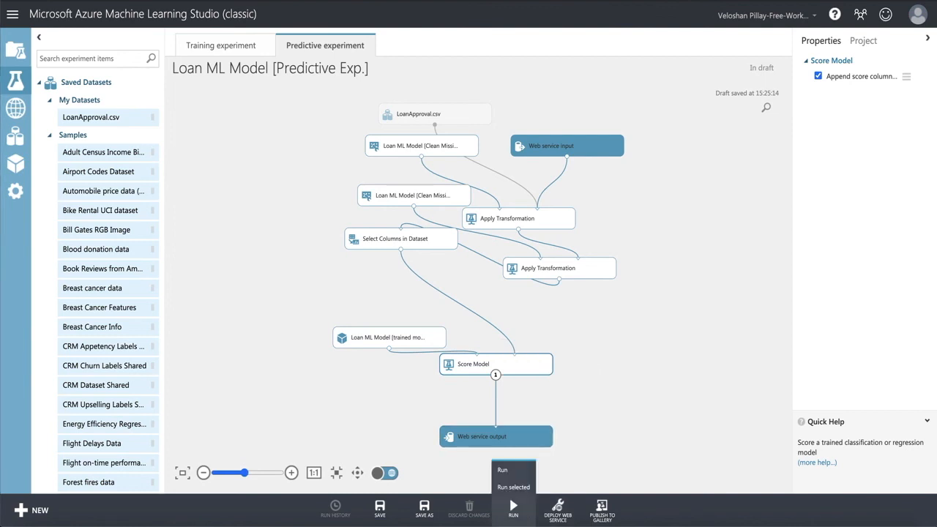
click(540, 459)
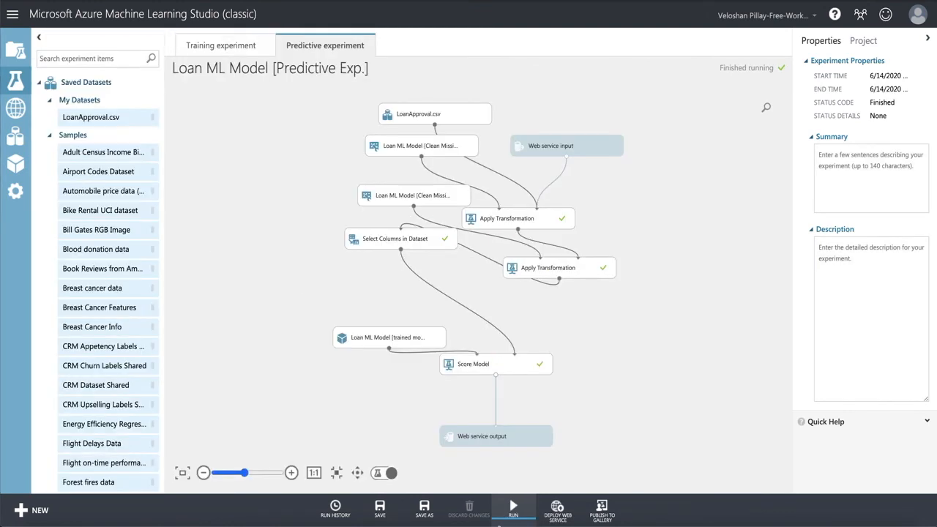
click(496, 364)
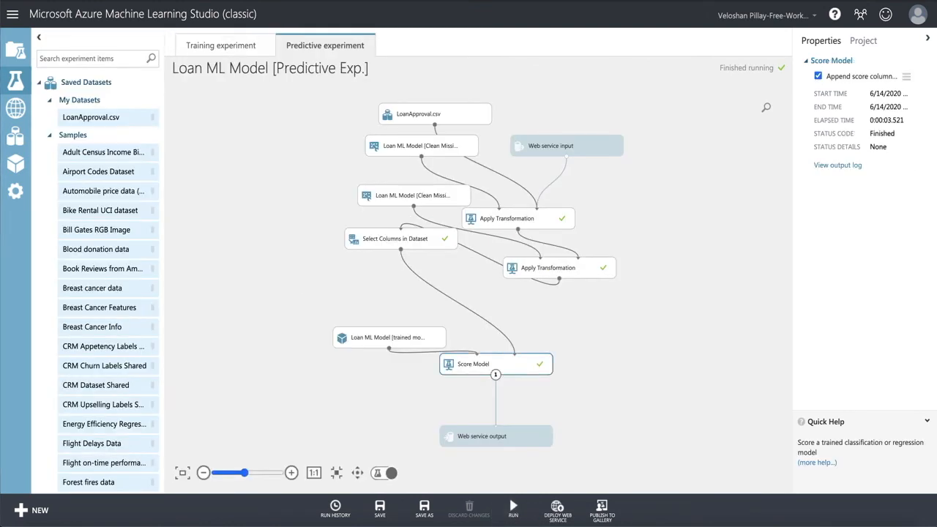
right_click(519, 364)
mouse_move(563, 425)
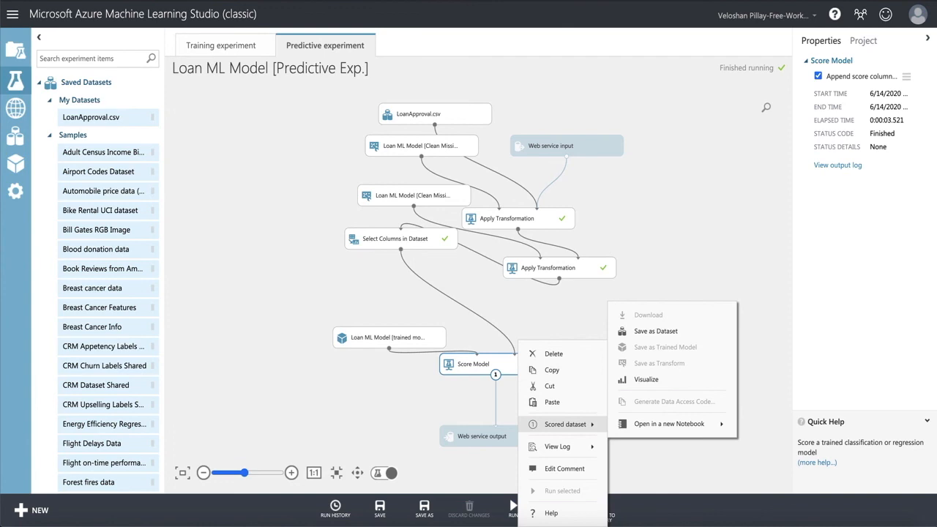
click(646, 379)
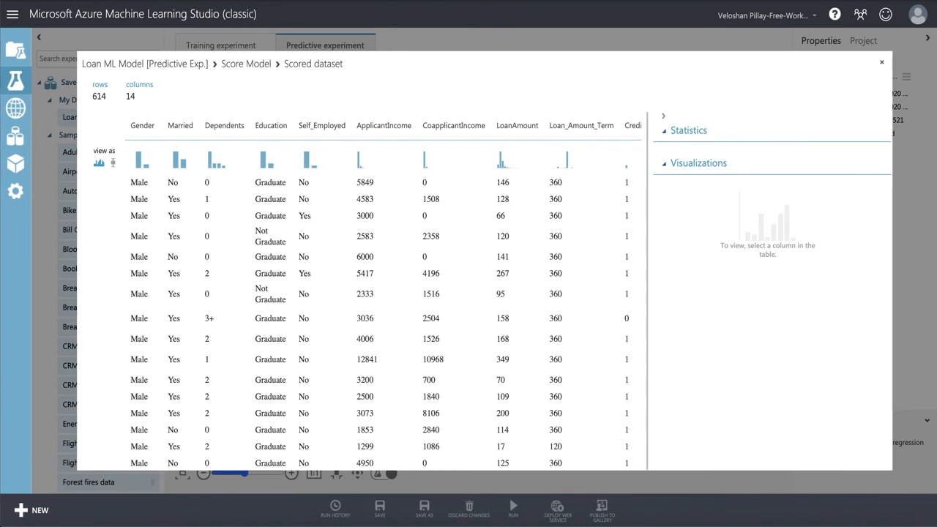
- Inspect the Scored Labels and Scored Probabilities columns in the scored dataset and close it
scroll(366, 322, right, 5)
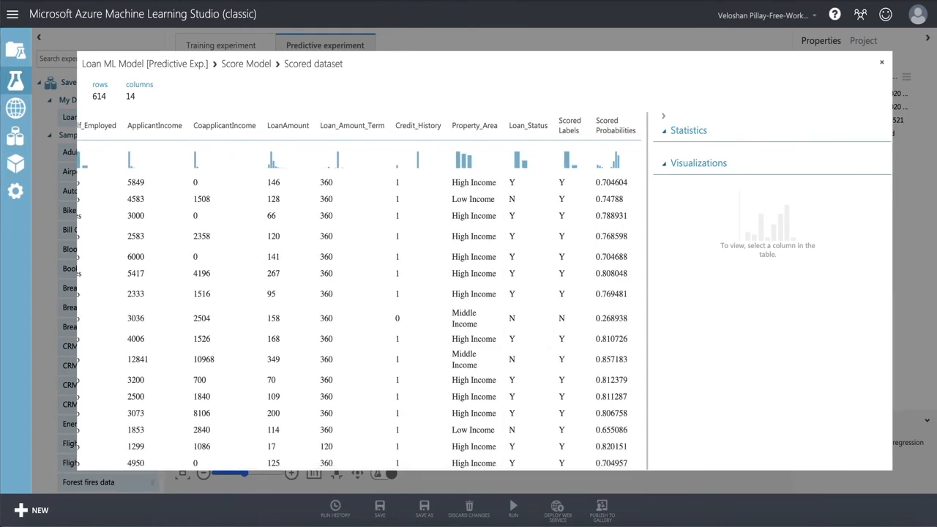
click(570, 126)
click(616, 126)
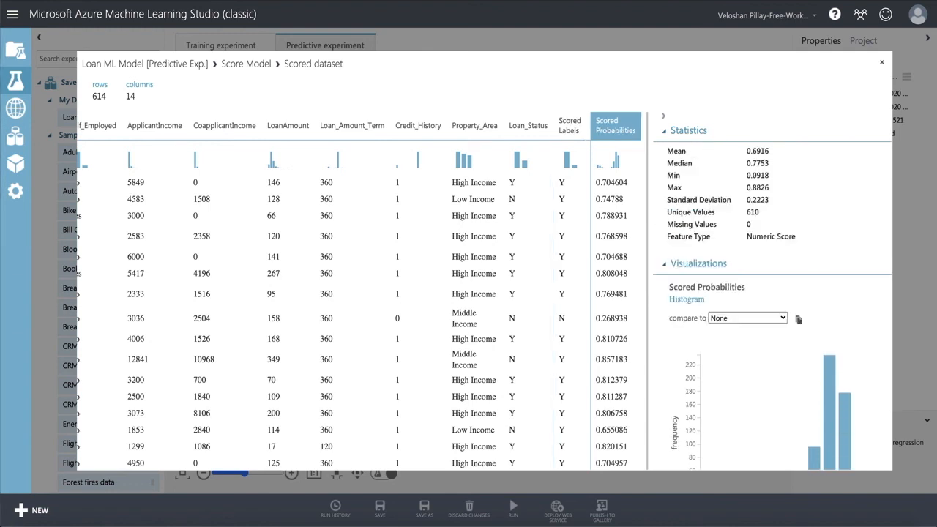
click(881, 62)
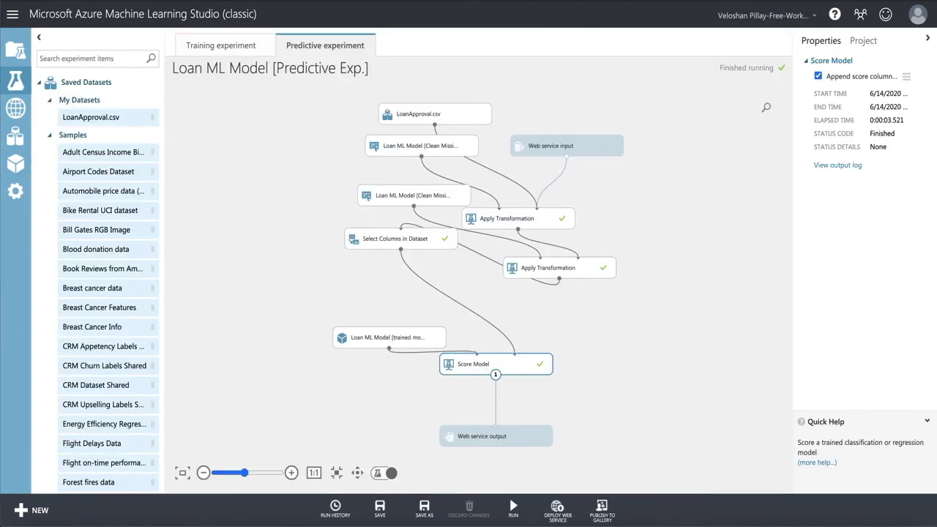
click(681, 308)
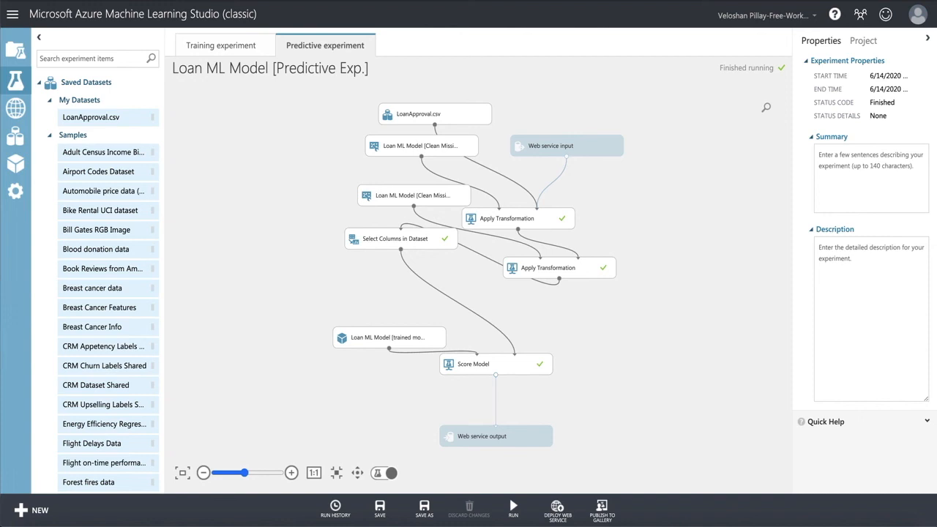
- Delete the connection between Score Model and Web service output and insert a connected Select Columns in Dataset module between them
right_click(496, 393)
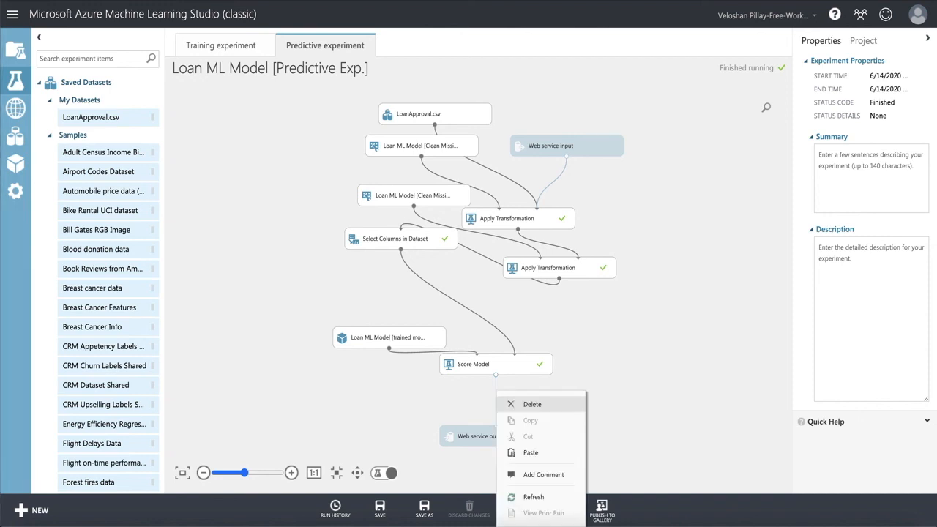
click(532, 404)
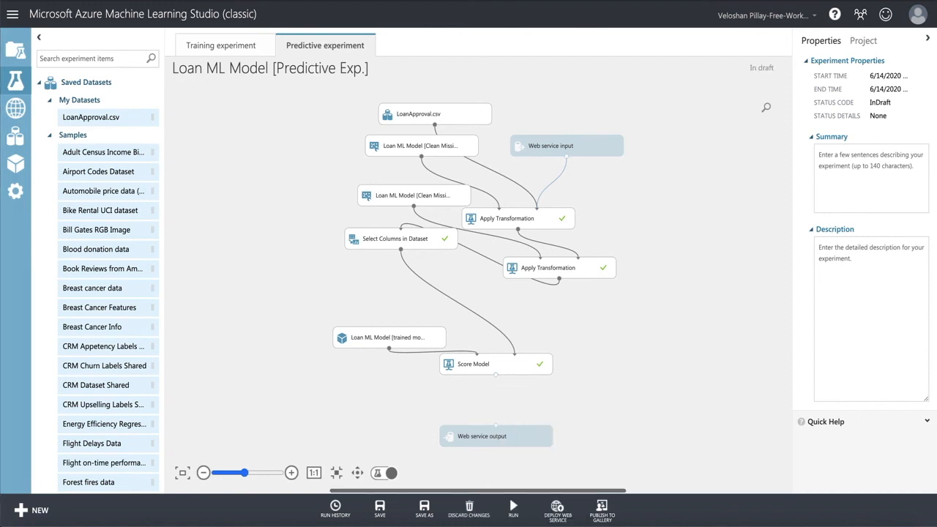
click(91, 59)
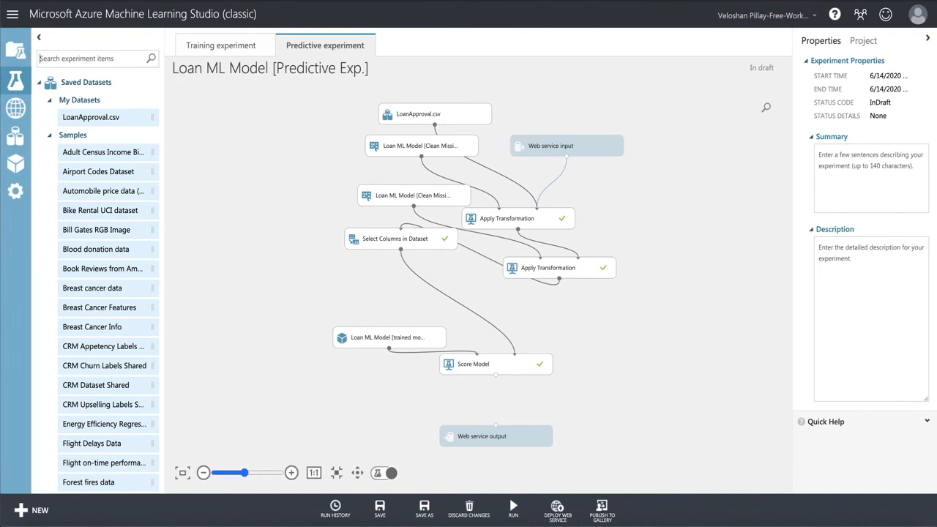
text(select)
mouse_move(104, 211)
mouse_down()
mouse_move(460, 395)
mouse_move(495, 400)
mouse_move(496, 390)
mouse_move(495, 426)
mouse_up()
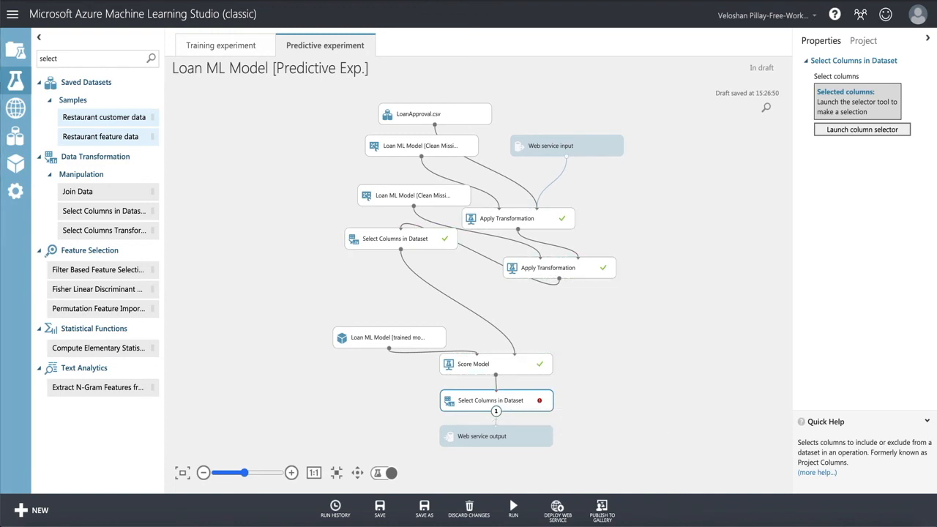
- Set the new Select Columns in Dataset module to keep only Scored Labels and Scored Probabilities, and run the predictive experiment
click(861, 129)
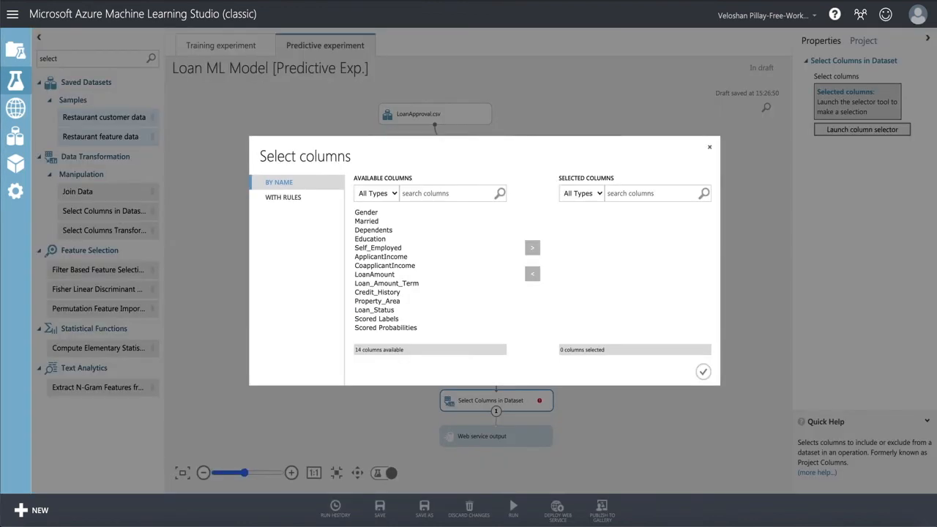
click(377, 319)
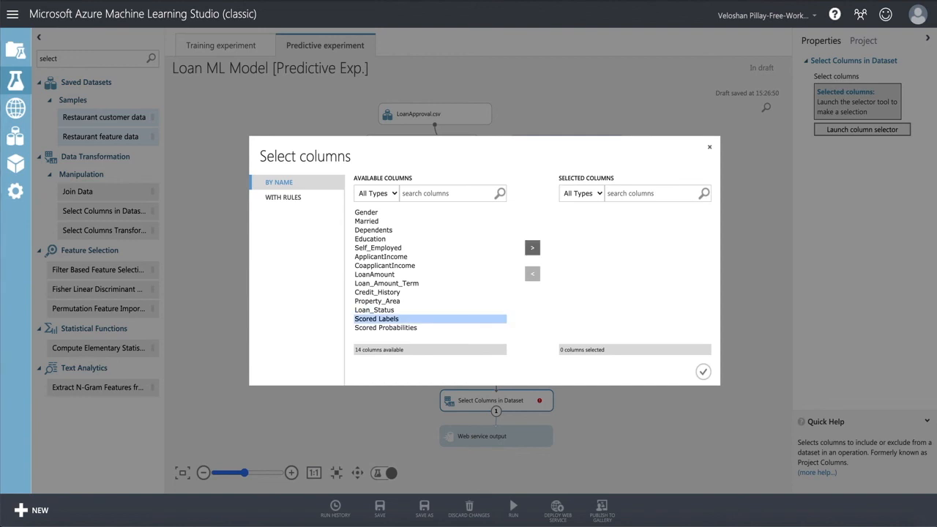
shift+click(385, 327)
click(532, 247)
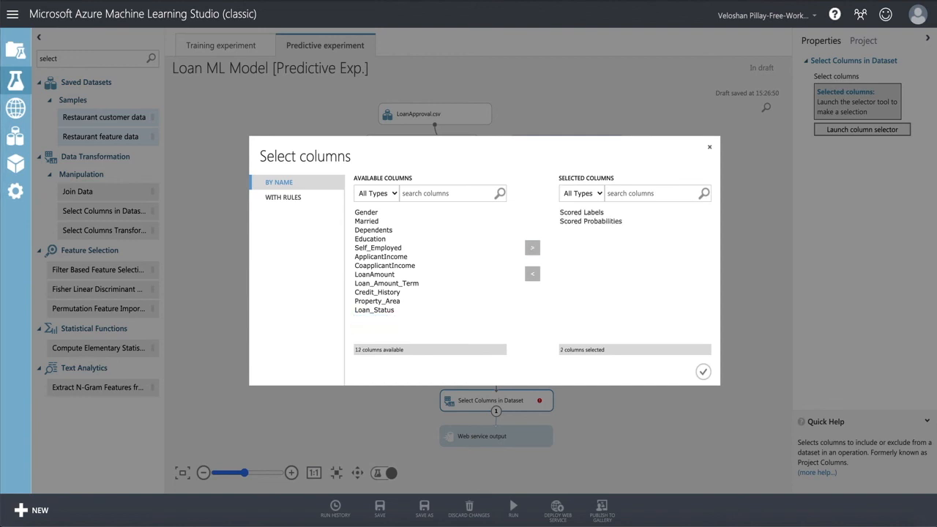
click(703, 371)
click(513, 509)
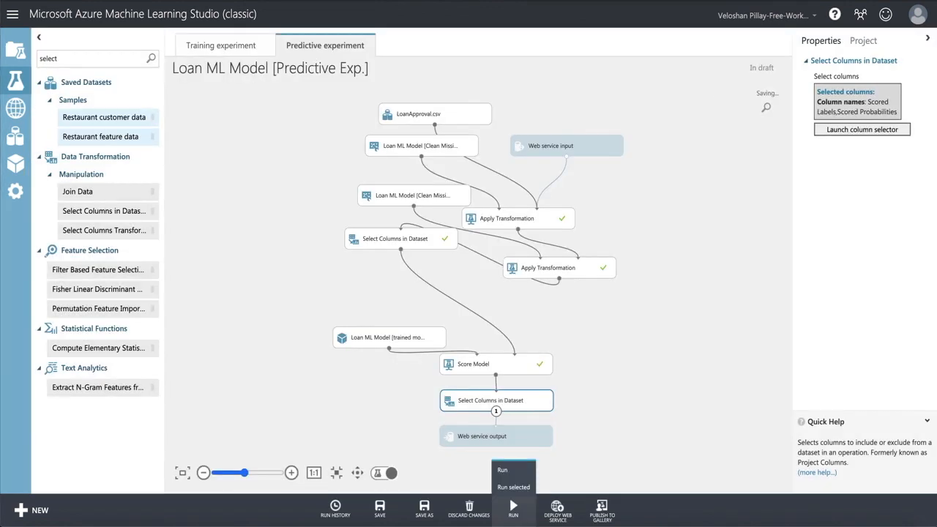
click(513, 487)
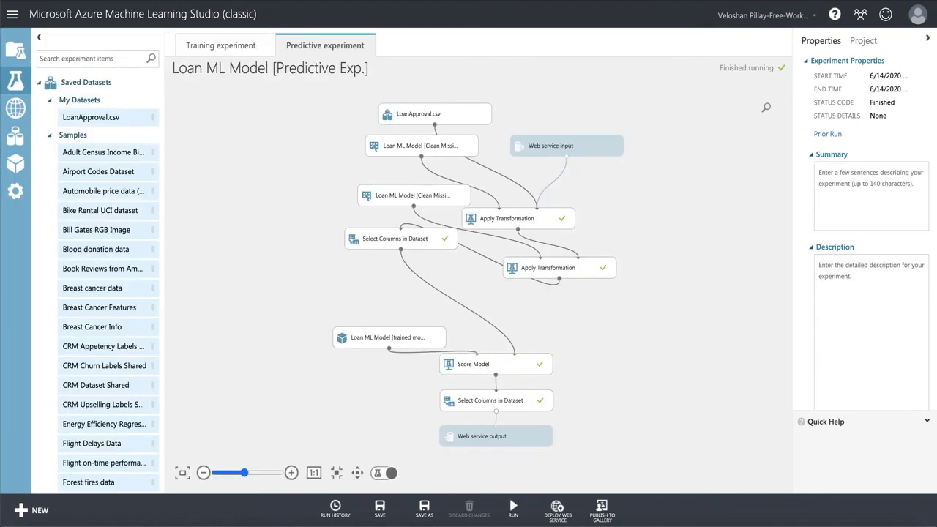
- Visualize the results dataset of the Select Columns in Dataset module below Score Model, inspect its Scored Labels and Scored Probabilities columns, and close it
click(495, 400)
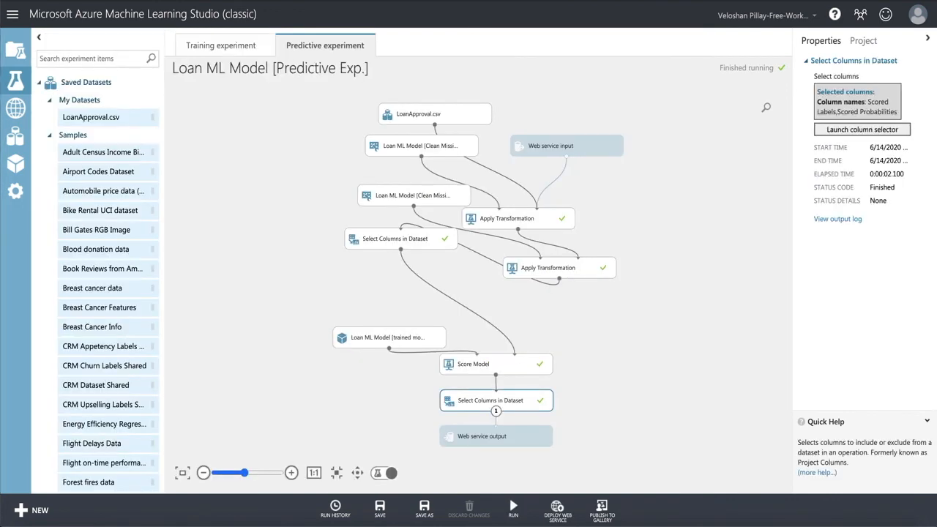
right_click(524, 400)
mouse_move(545, 425)
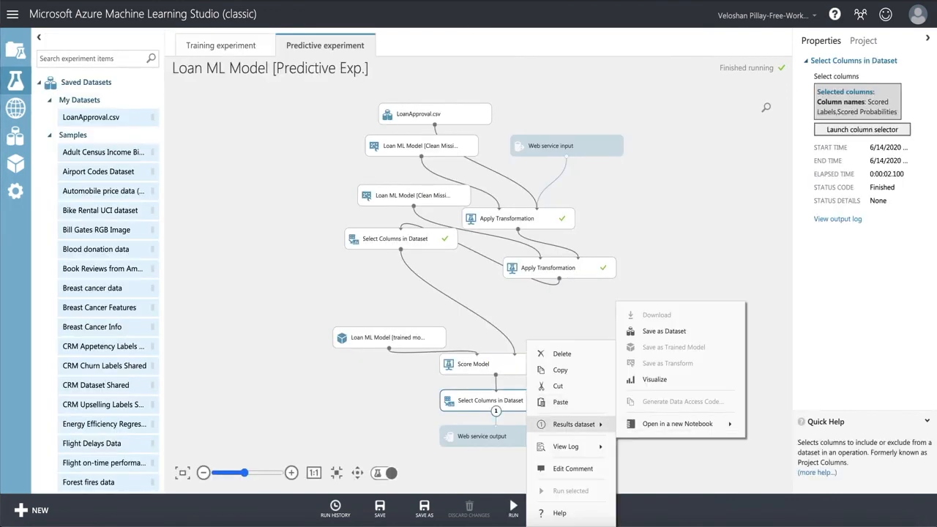
click(644, 379)
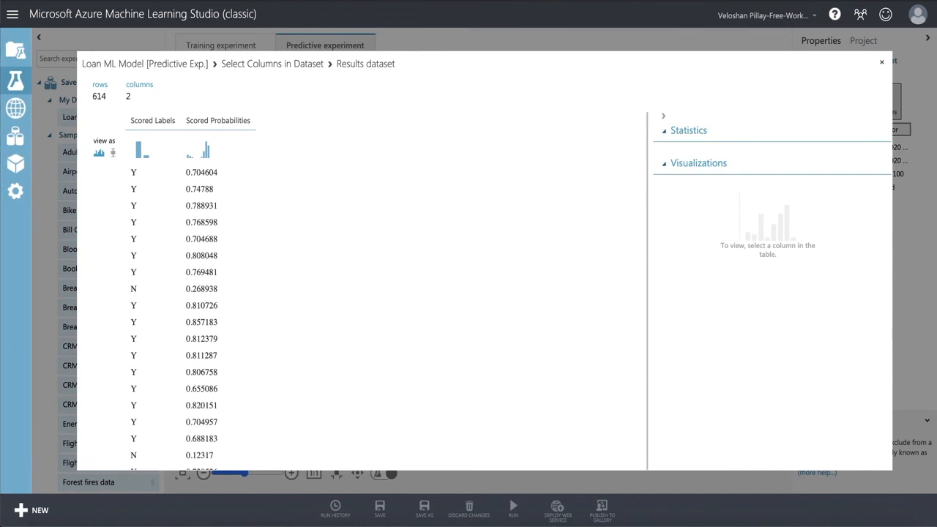
click(152, 121)
click(218, 121)
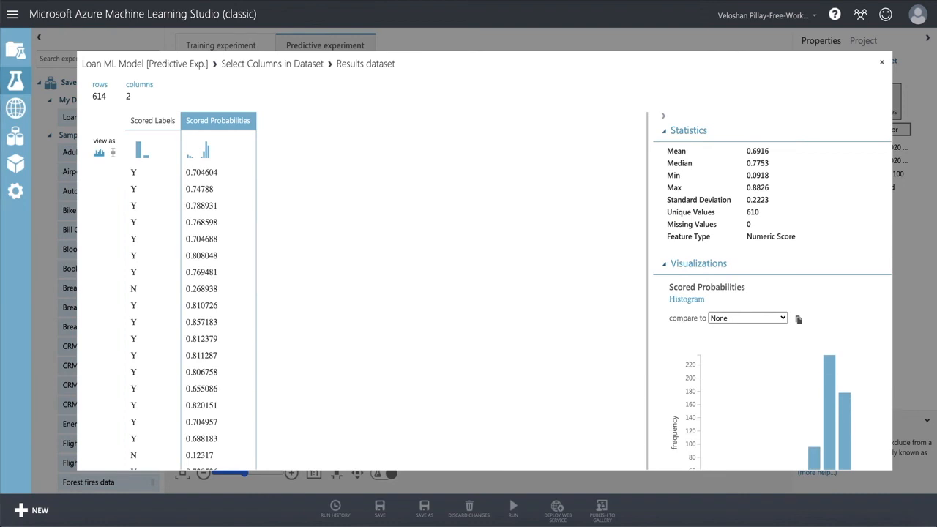
click(881, 62)
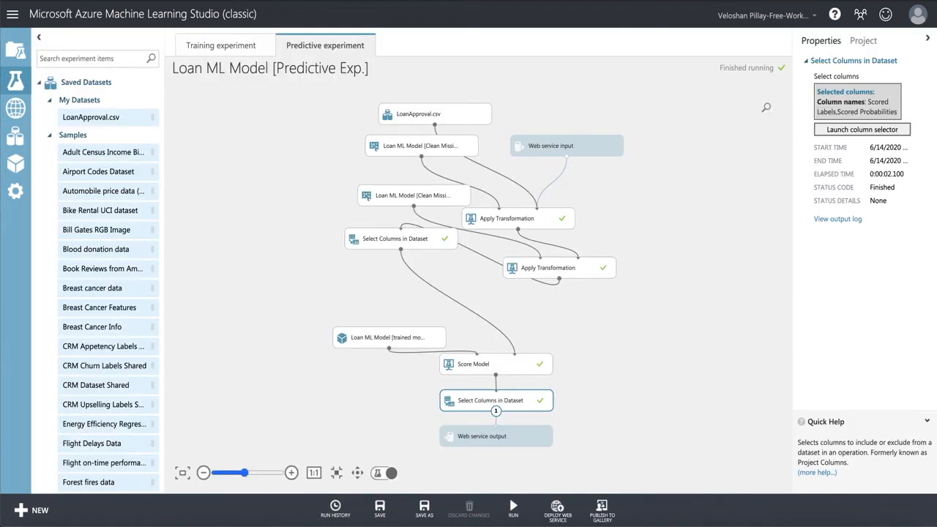
- Deploy the predictive experiment as a web service
click(677, 322)
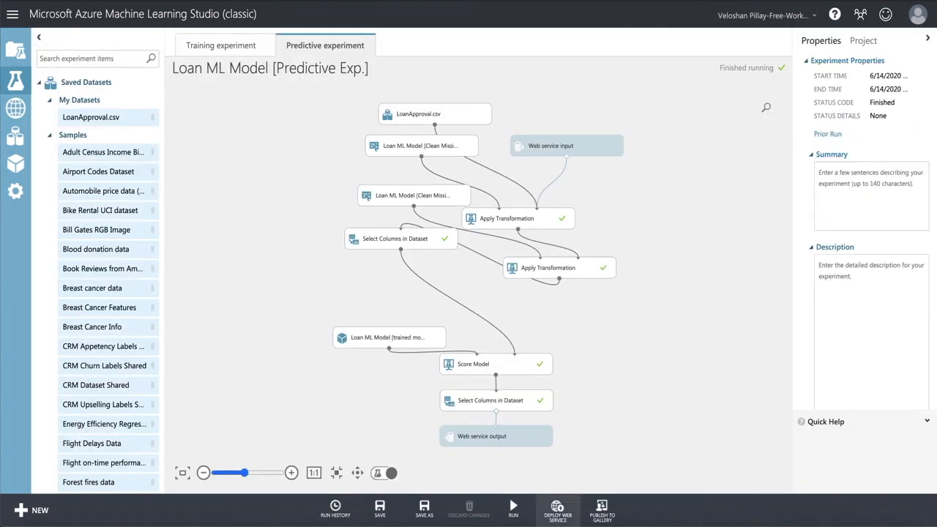
click(557, 510)
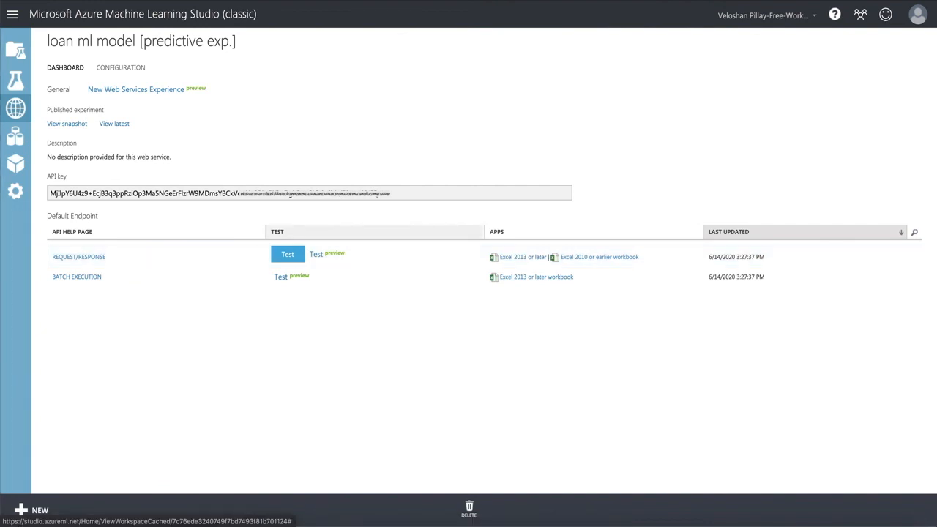
click(288, 254)
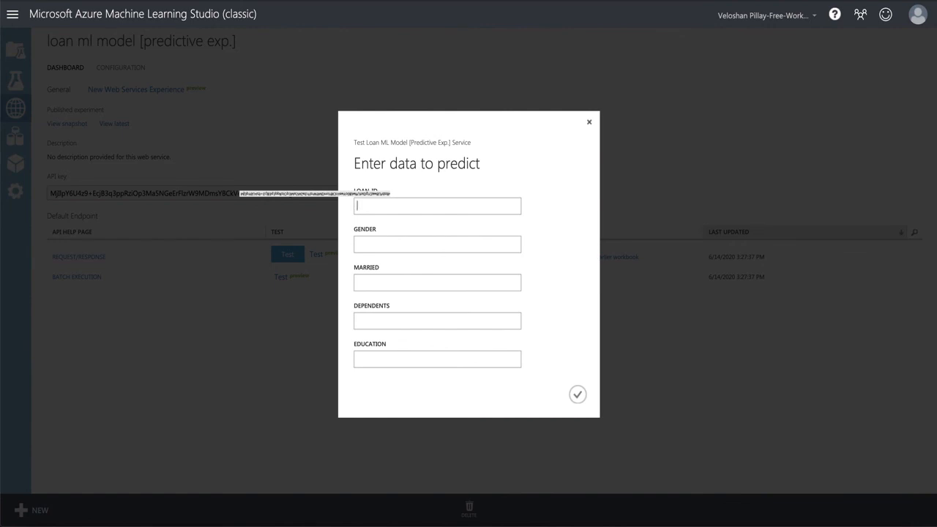
click(410, 245)
click(577, 394)
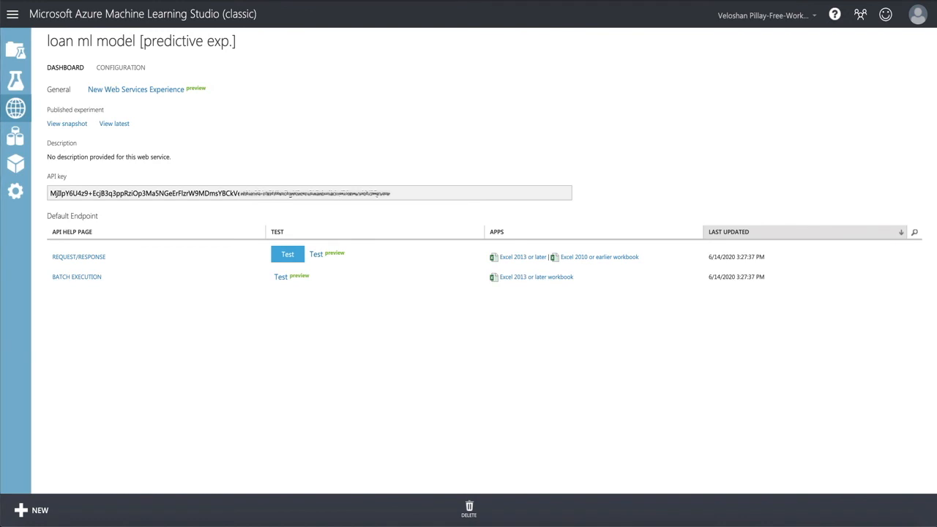
- Open the default endpoint's test form in the New Web Services Experience and set Married to Yes in the sample input
click(136, 90)
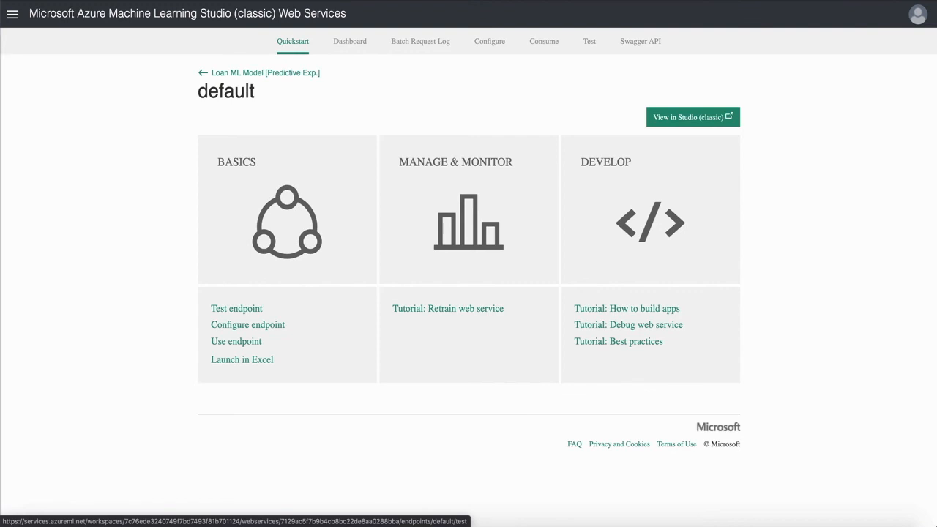
click(237, 309)
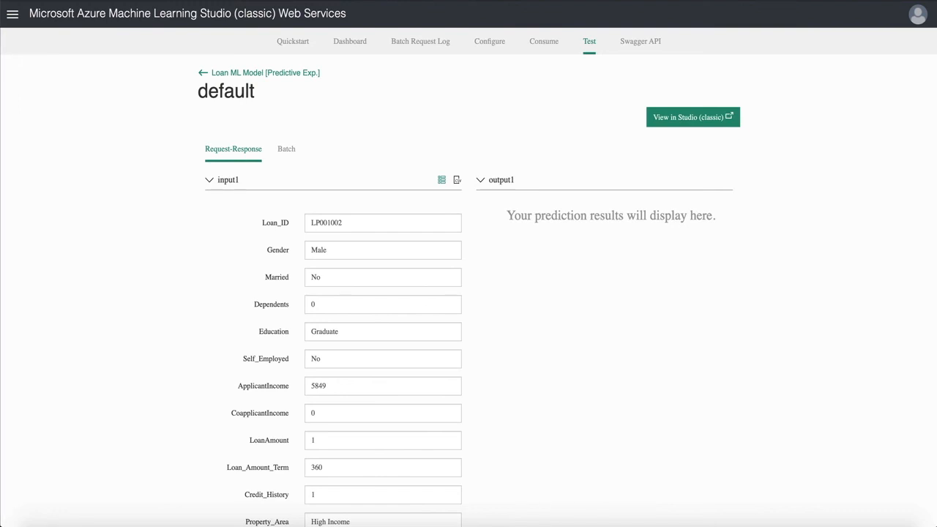
double_click(320, 277)
text(Yes)
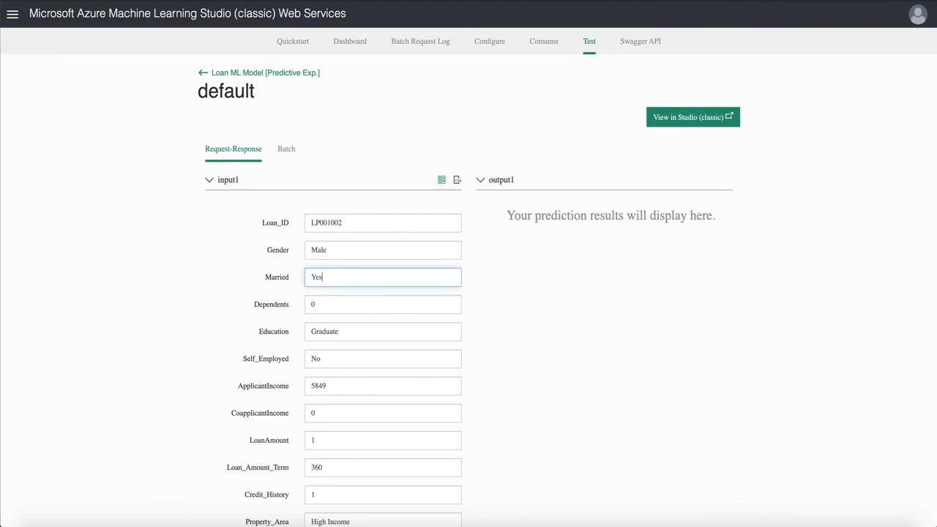
click(541, 308)
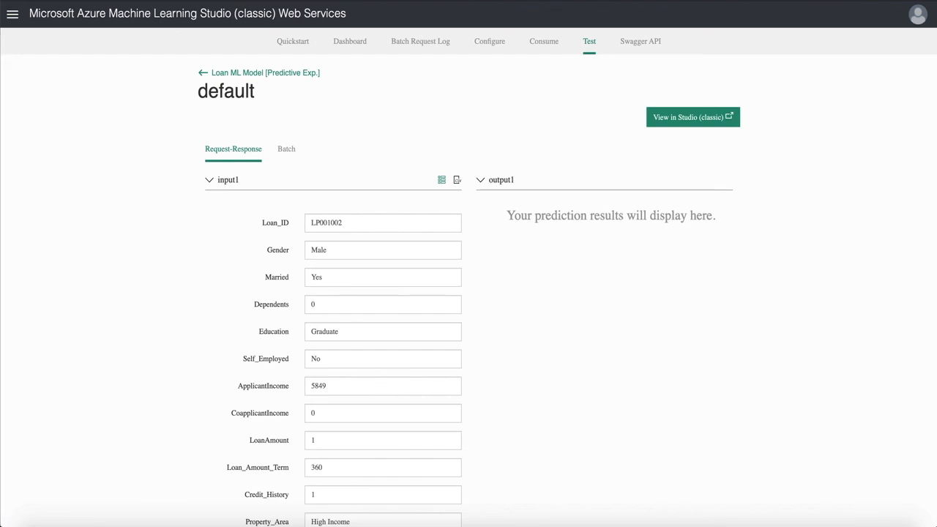
- Run the request-response test with the entered loan data and examine the returned scored label and scored probability
scroll(468, 293, down, 3)
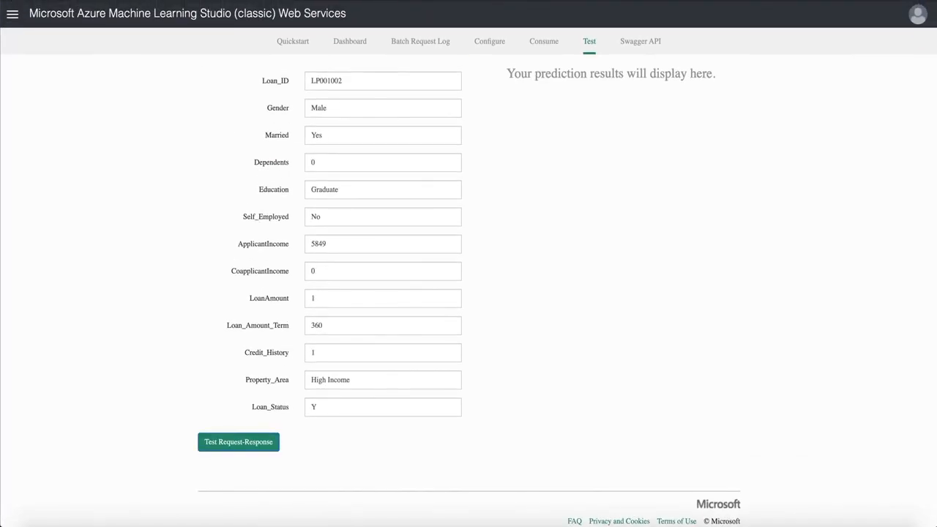
click(238, 442)
scroll(383, 298, up, 3)
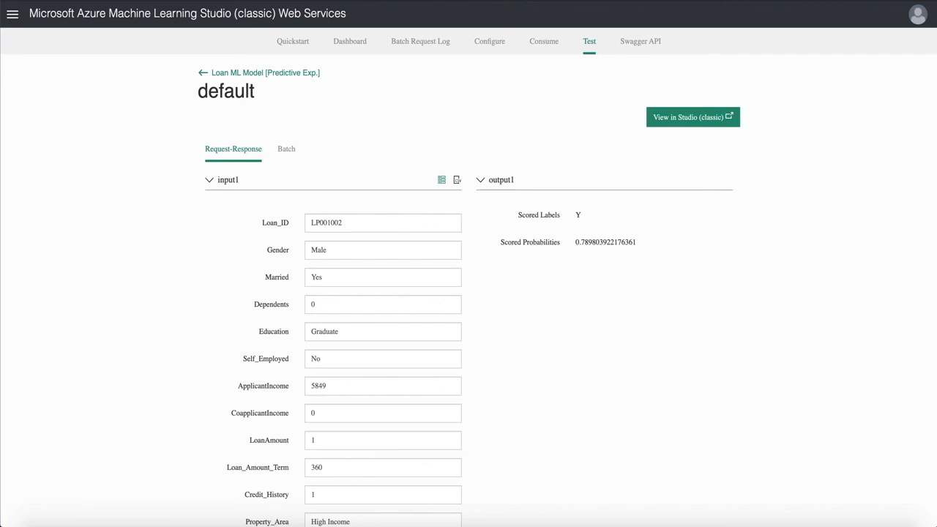
double_click(578, 215)
double_click(605, 242)
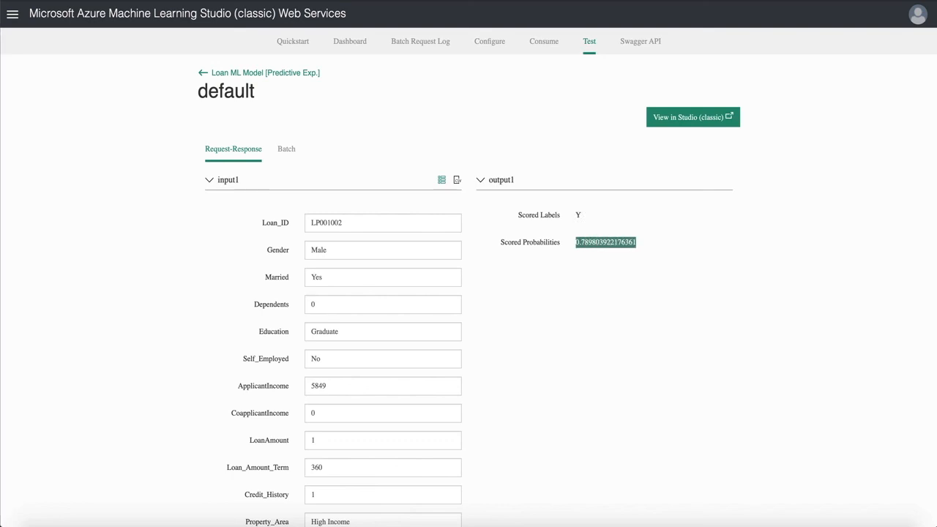